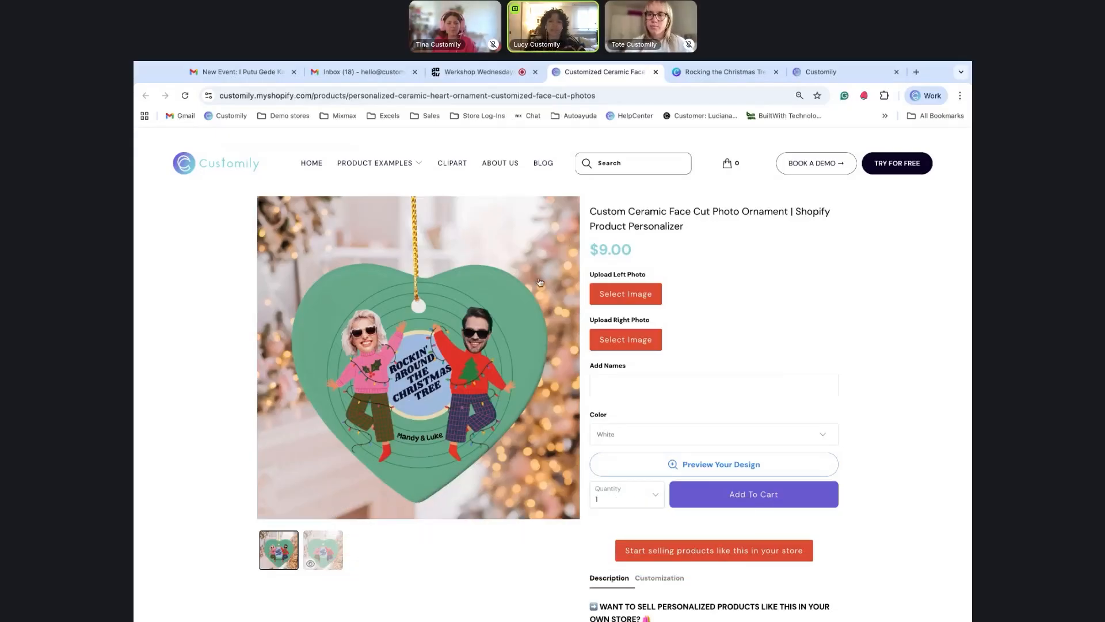
Upload the left photo on the ceramic ornament product page and shrink the cut-out face to fit the pink-sweater figure.
left_click(627, 300)
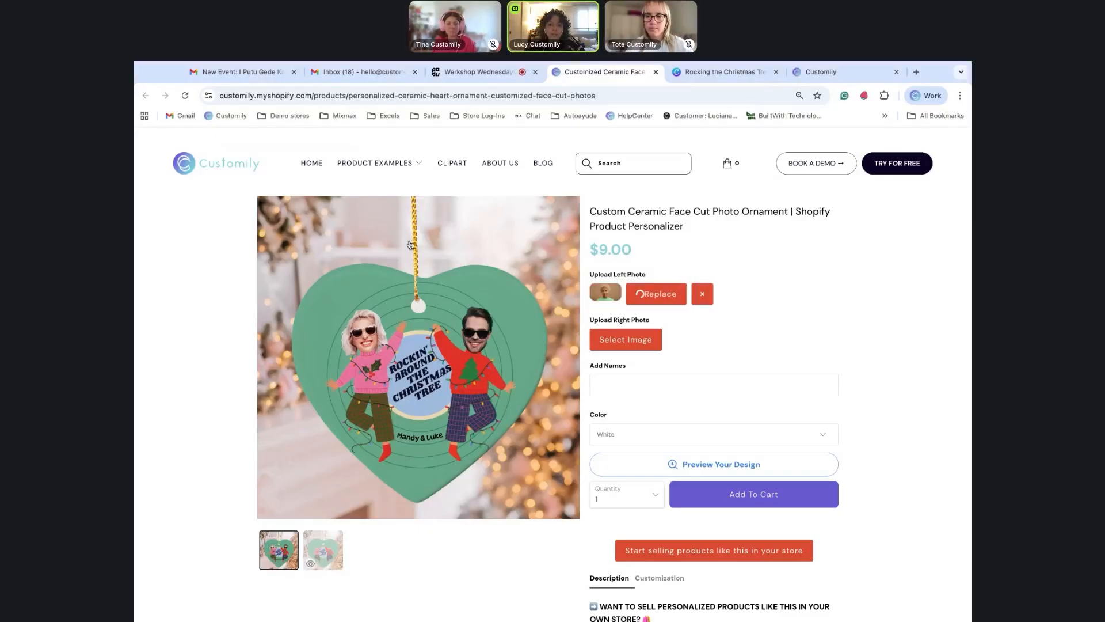
left_click(331, 563)
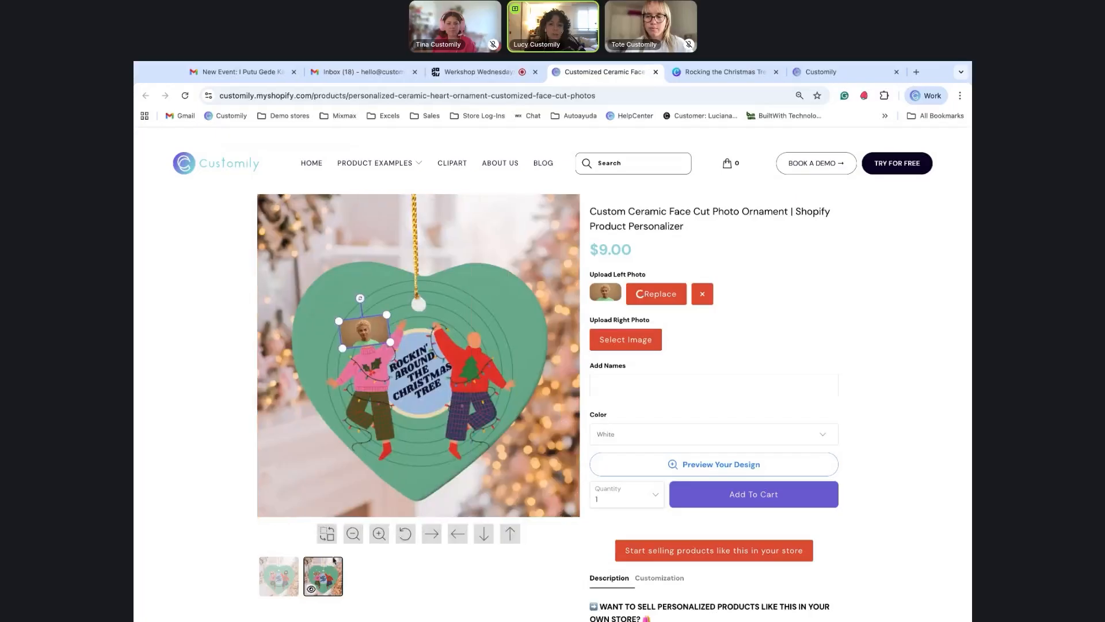
left_click(374, 327)
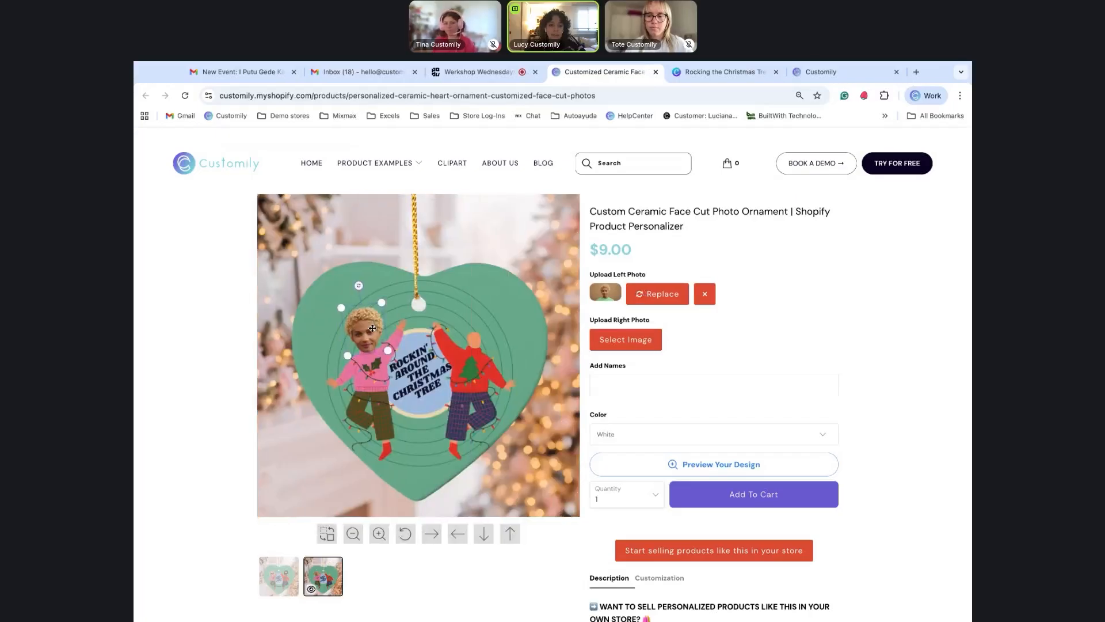
left_click_drag(383, 302, 373, 318)
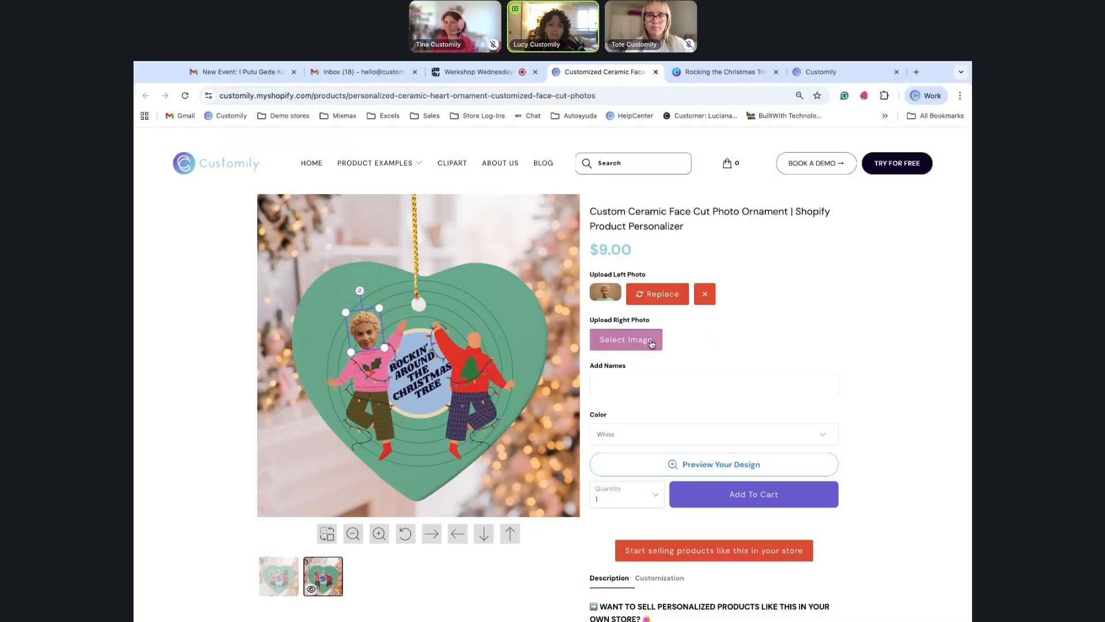
Upload the right photo and shrink the cut-out face to fit the red-sweater figure.
left_click(651, 343)
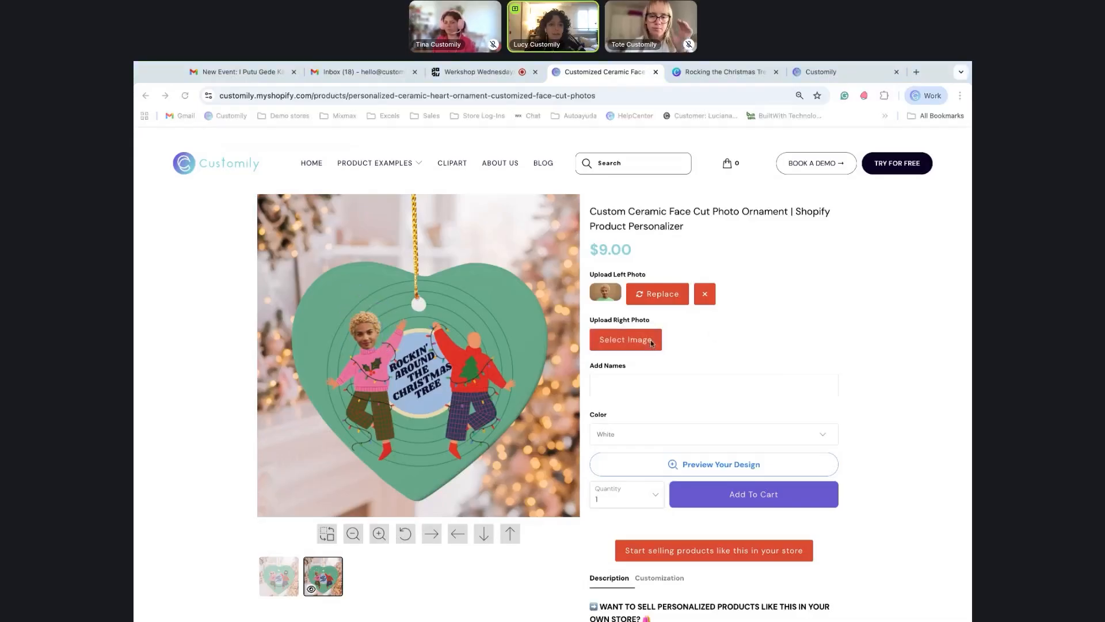
double_click(379, 163)
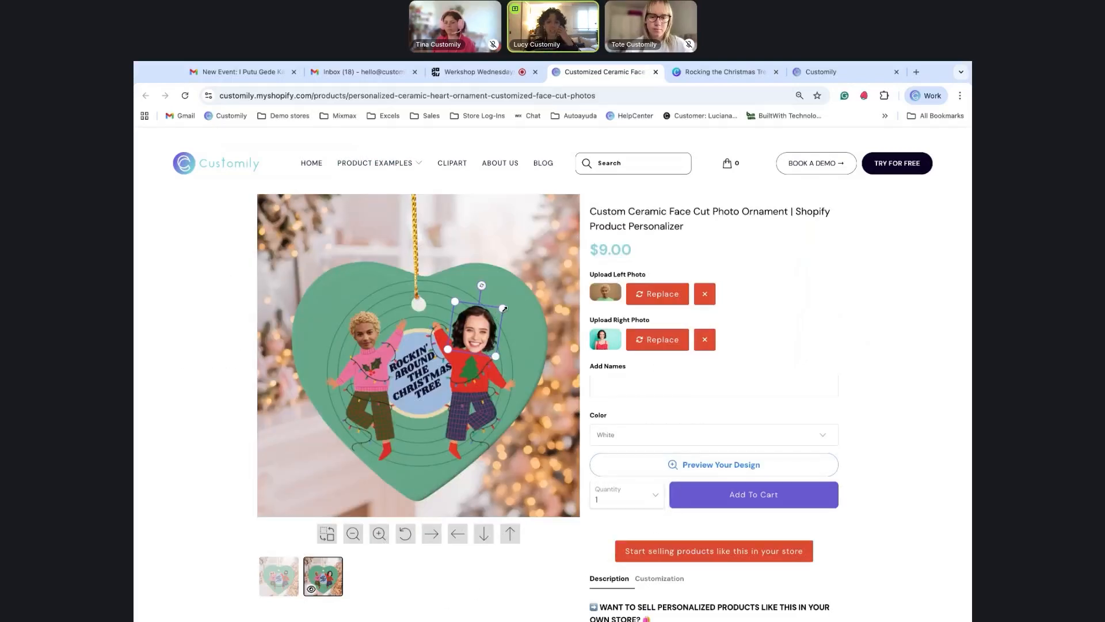
left_click_drag(503, 309, 495, 314)
Enter the couple's two first names, joined by "and", as the ornament's Add Names text.
left_click(640, 380)
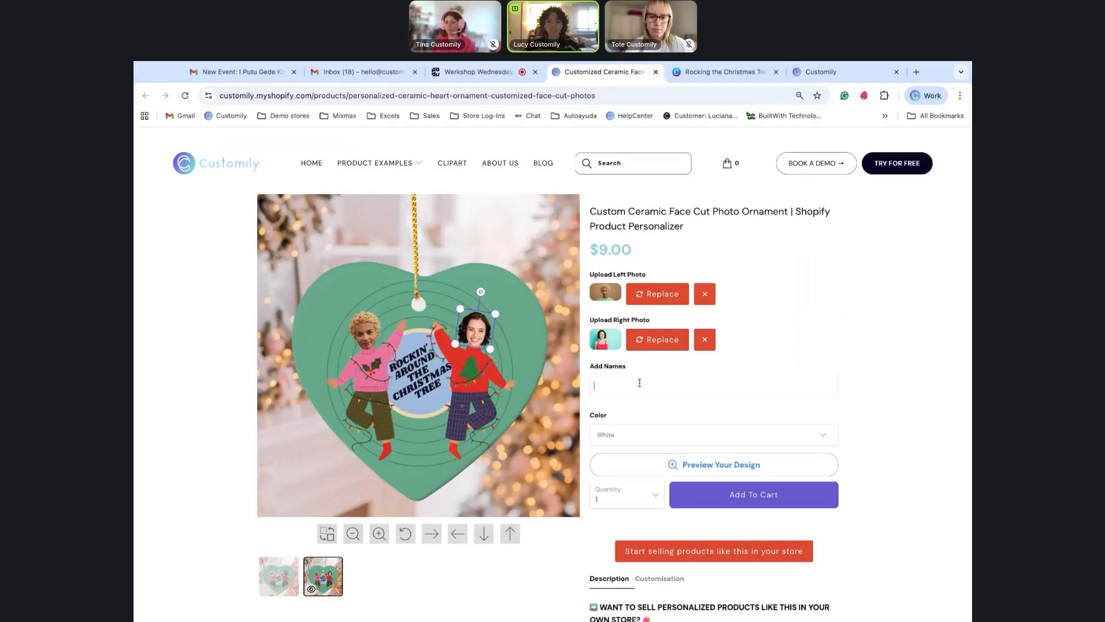
type("Tote ad")
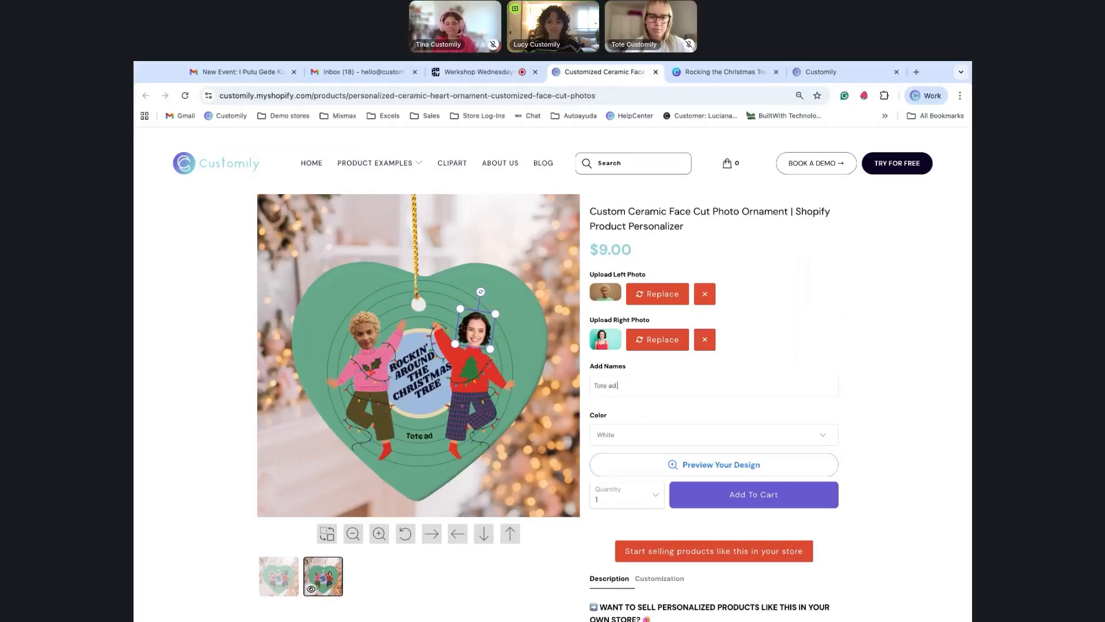
key("BackSpace")
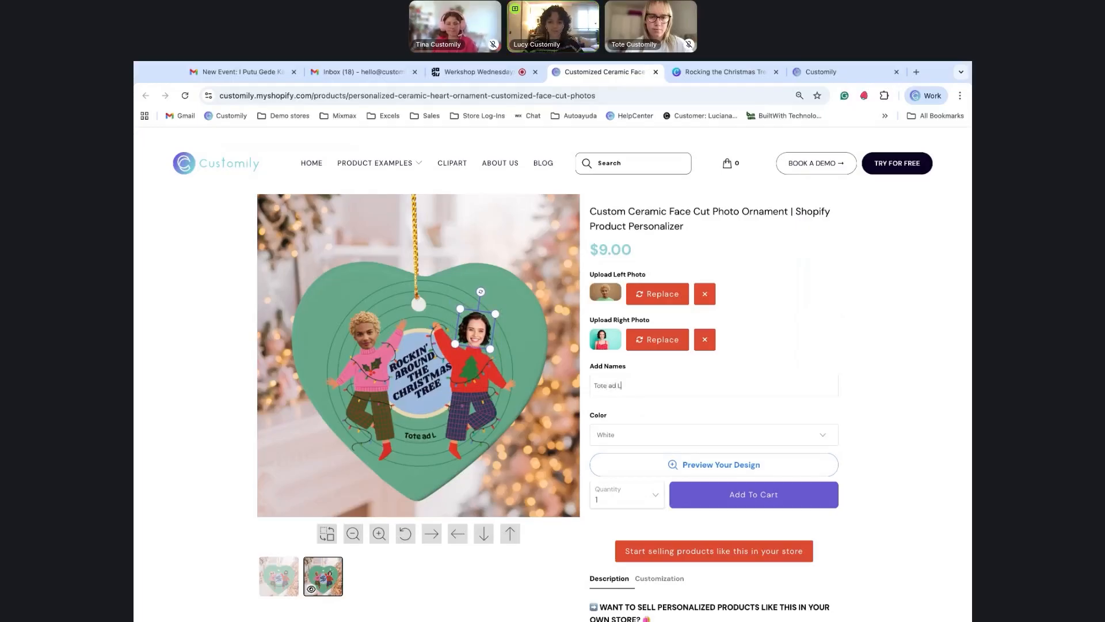
type("nd Tina")
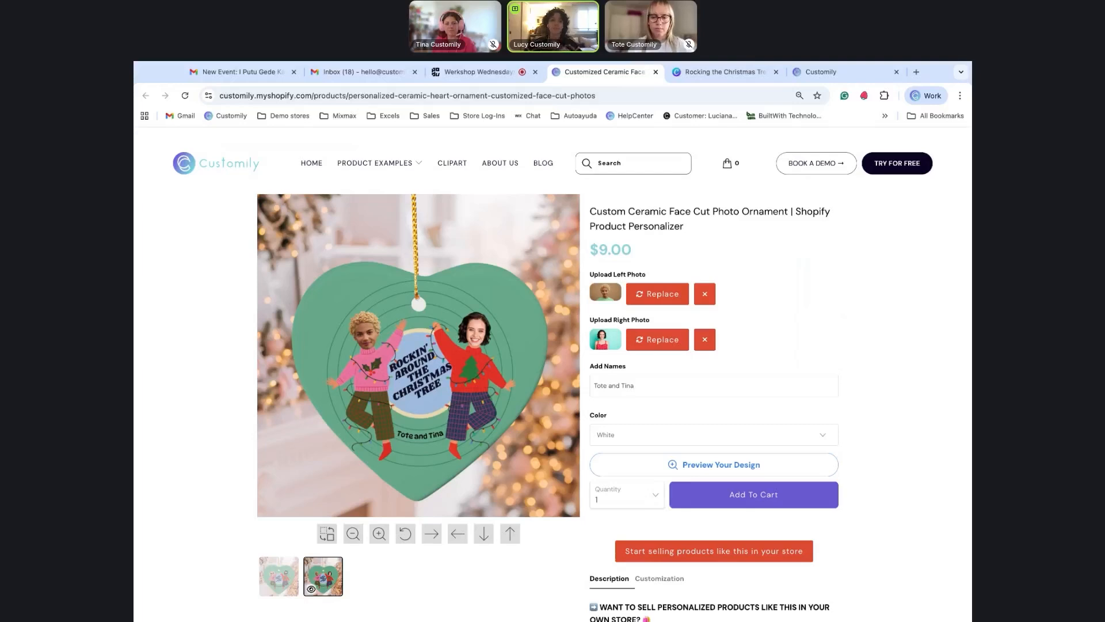
Switch to Canva and examine the Rocking the Christmas Tree artwork and its PNG download options.
left_click(734, 77)
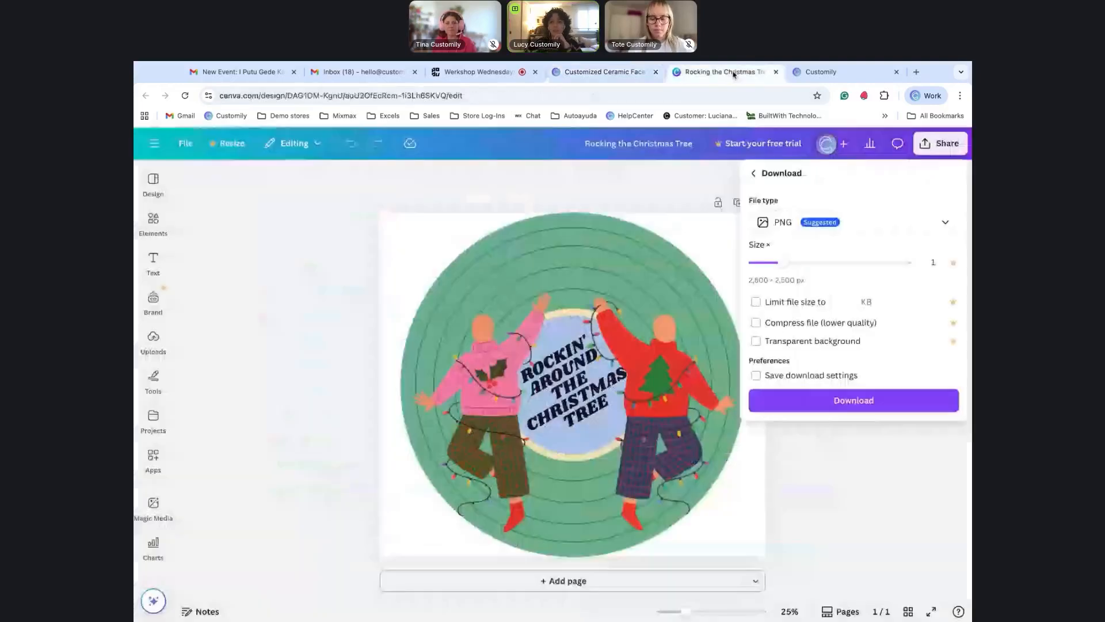
left_click(564, 183)
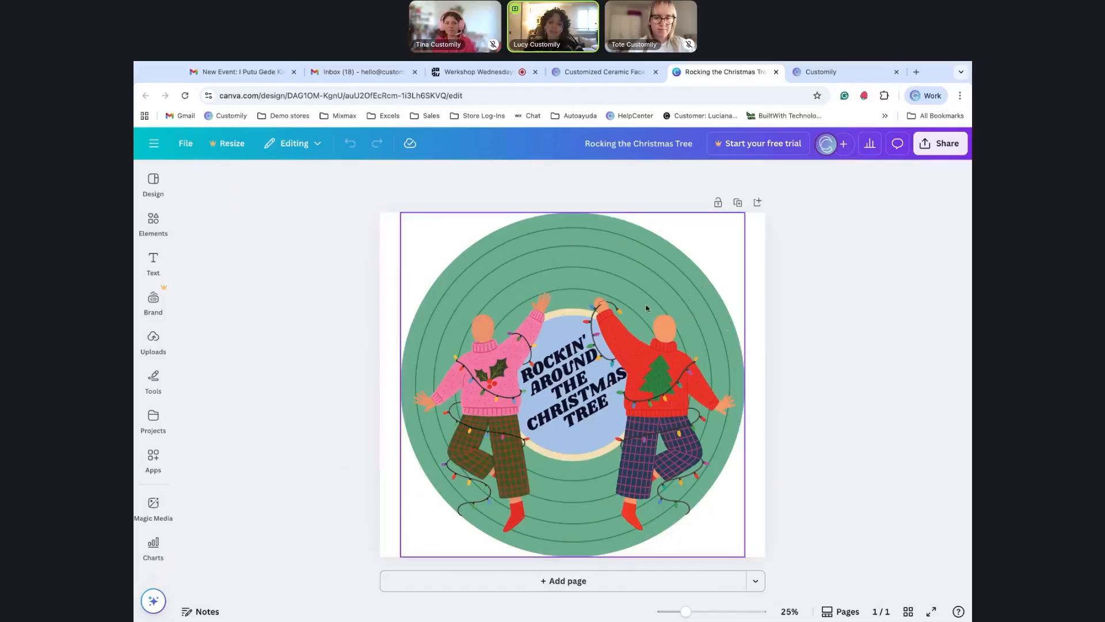
left_click(933, 153)
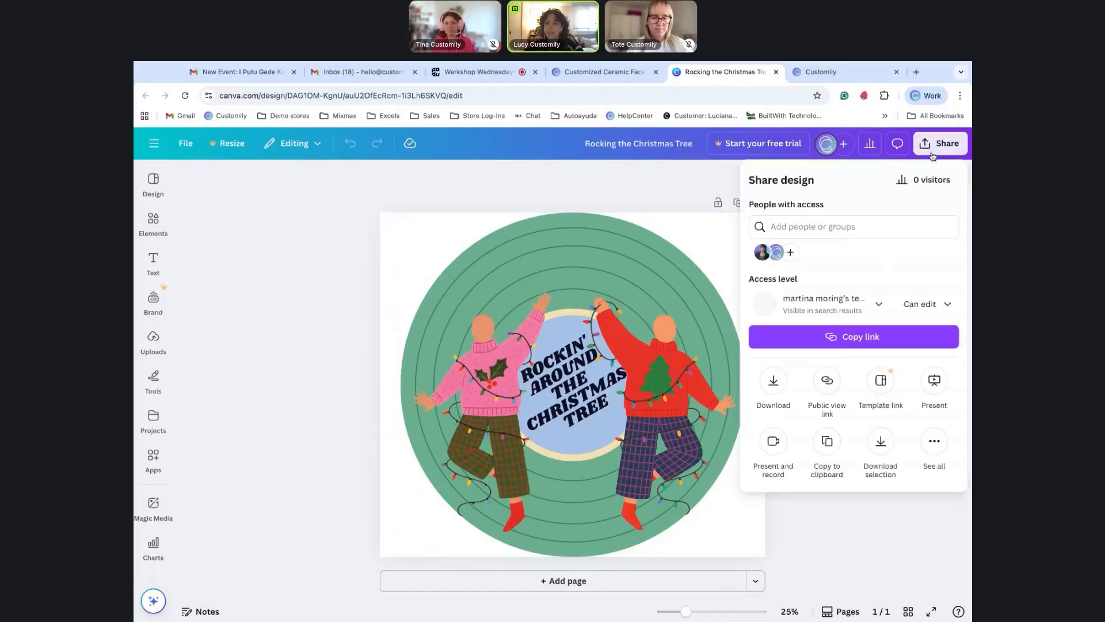
left_click(773, 381)
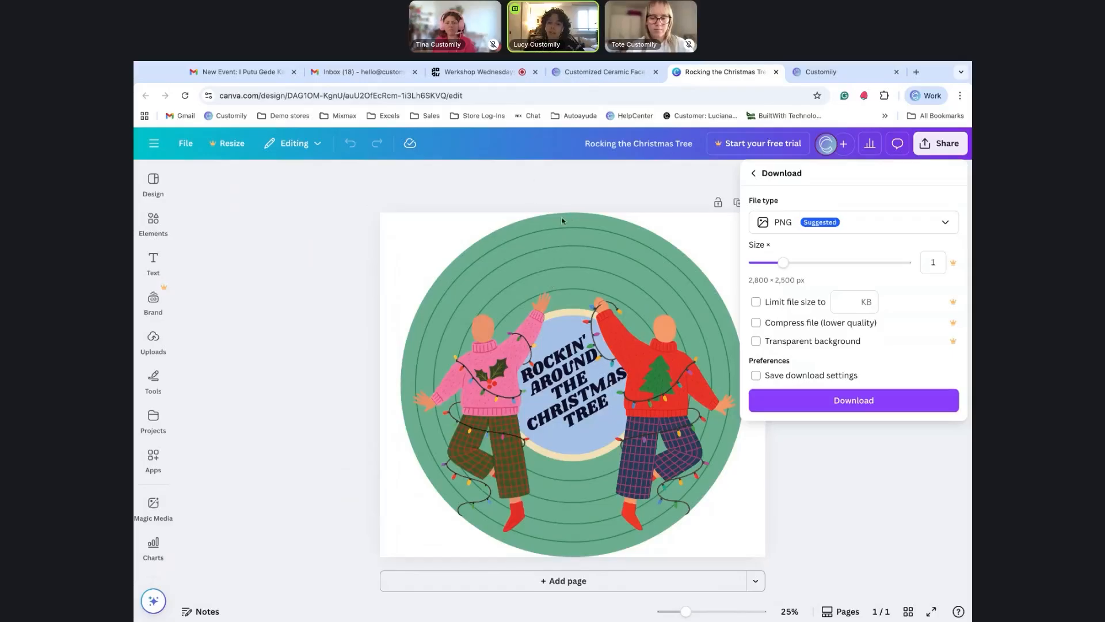
left_click(545, 182)
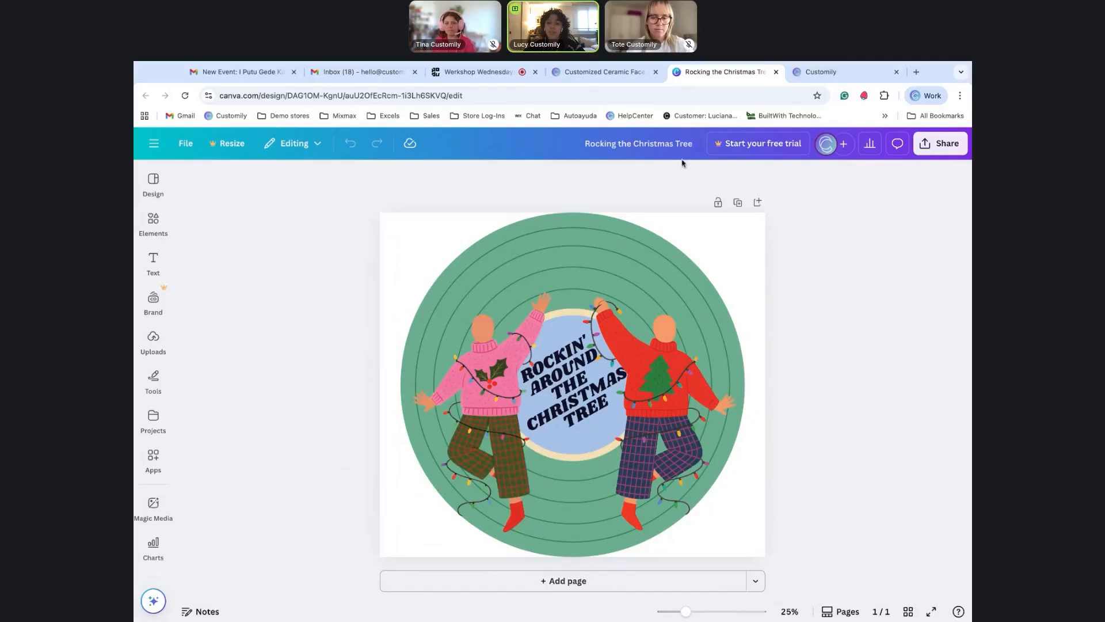
Switch to the Customily app and start a new design created from product specs.
left_click(831, 77)
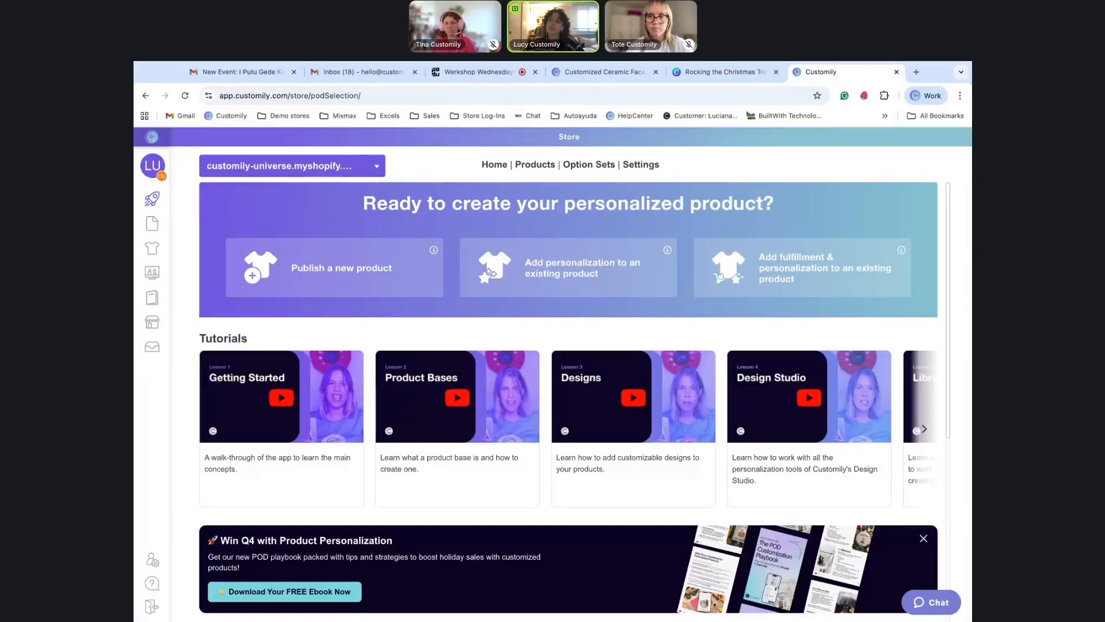
scroll(569, 403, "down", 3)
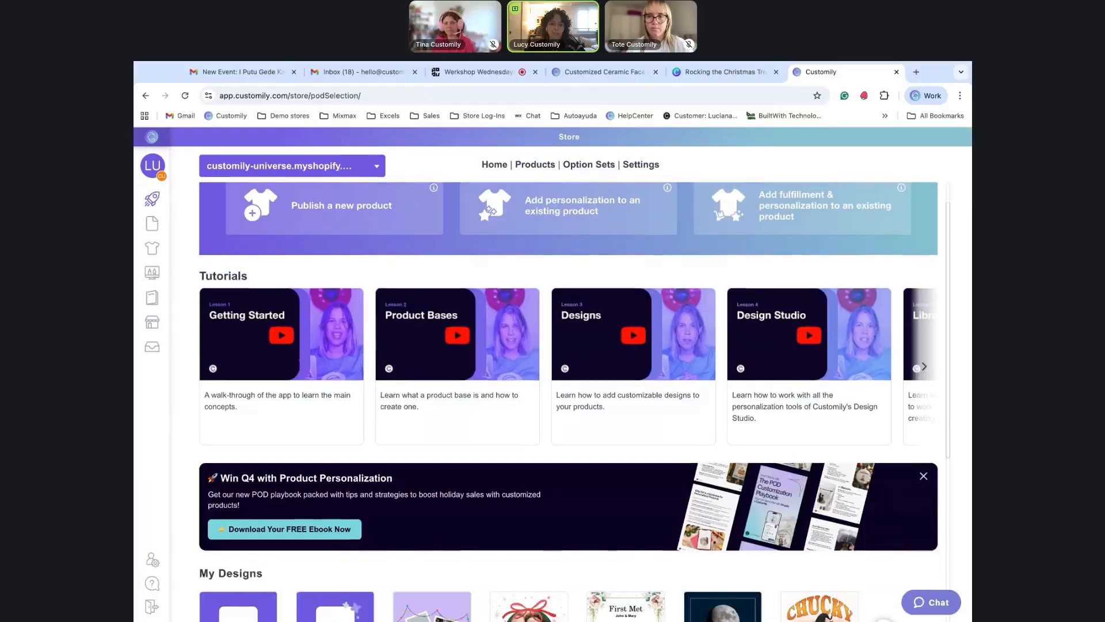
scroll(236, 470, "down", 1)
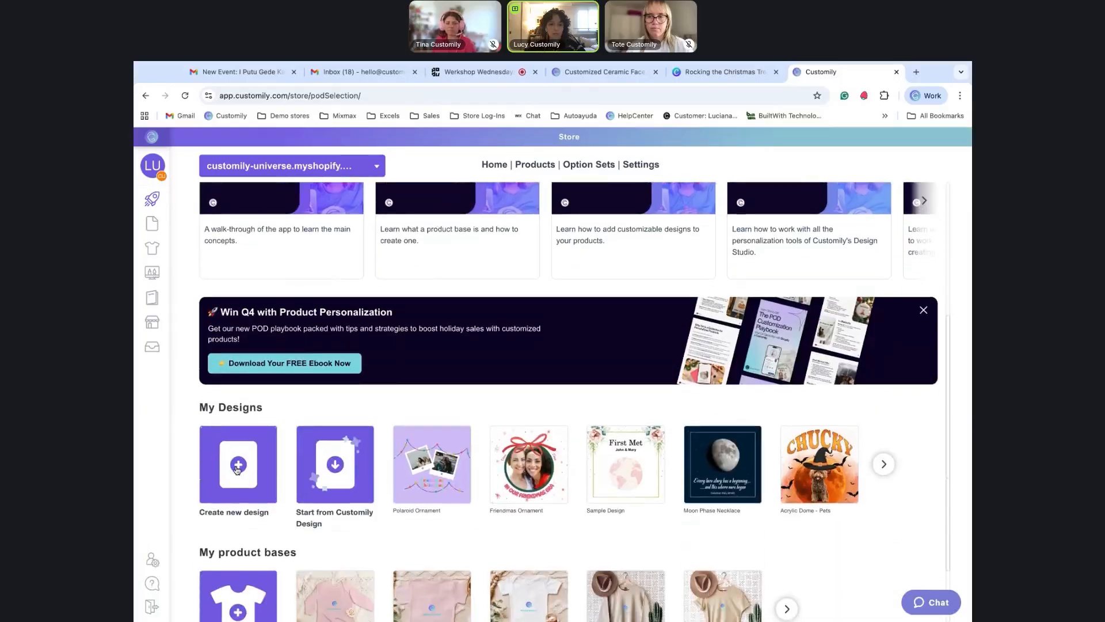
left_click(236, 470)
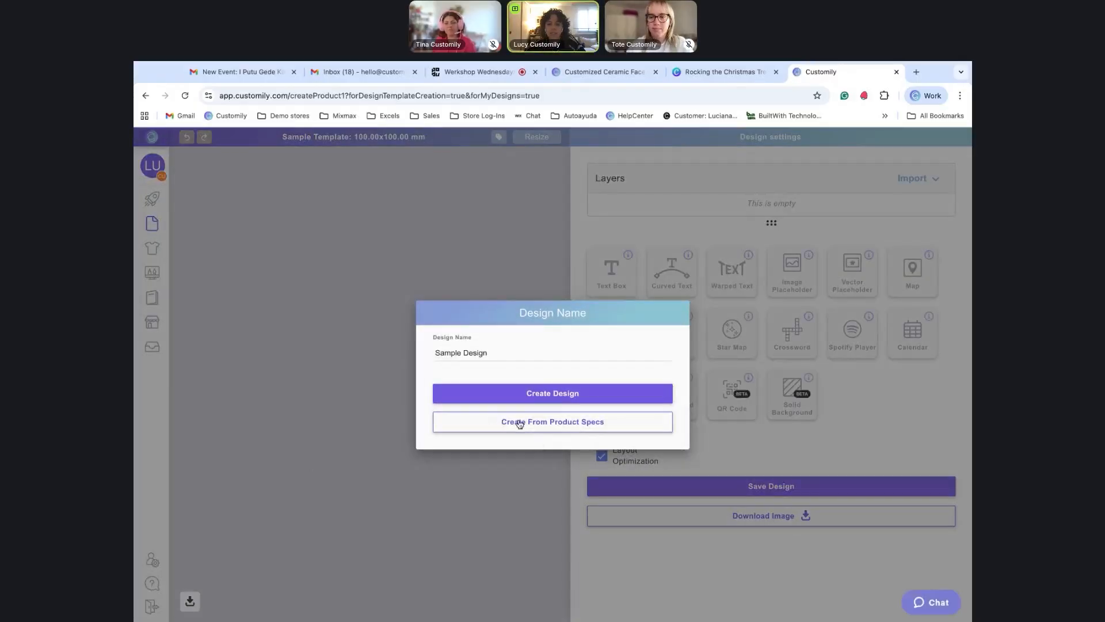
left_click(585, 428)
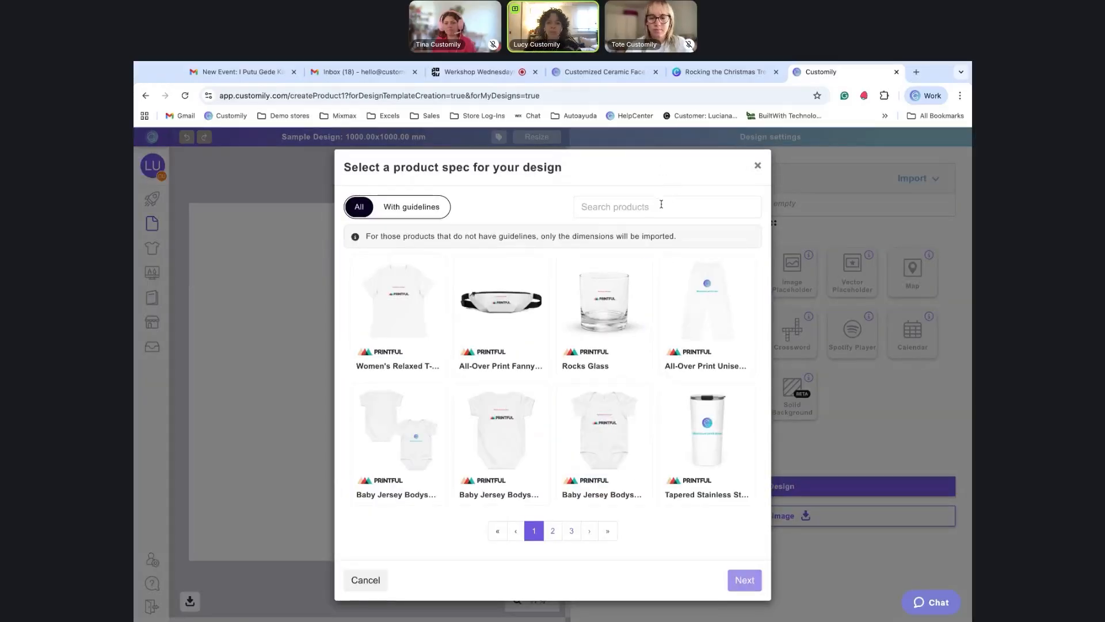
Search the specs for "ceramic hear", apply ShineOn's ceramic heart ornament to the design, and lock the Product Guidelines layer.
left_click(661, 206)
type("cern")
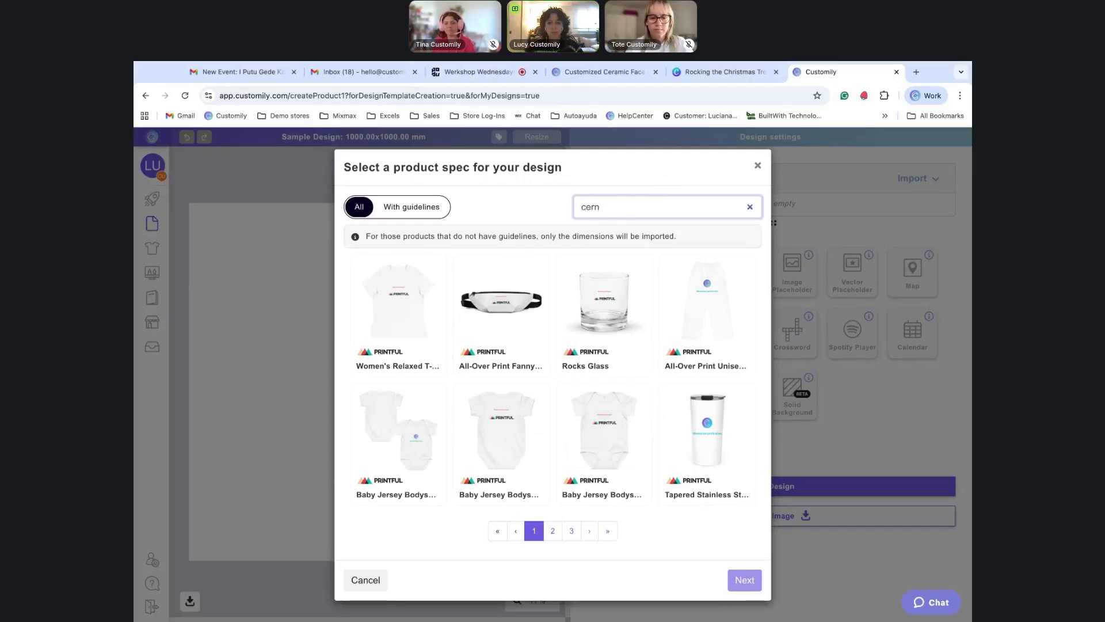
key("BackSpace")
type("amic hear")
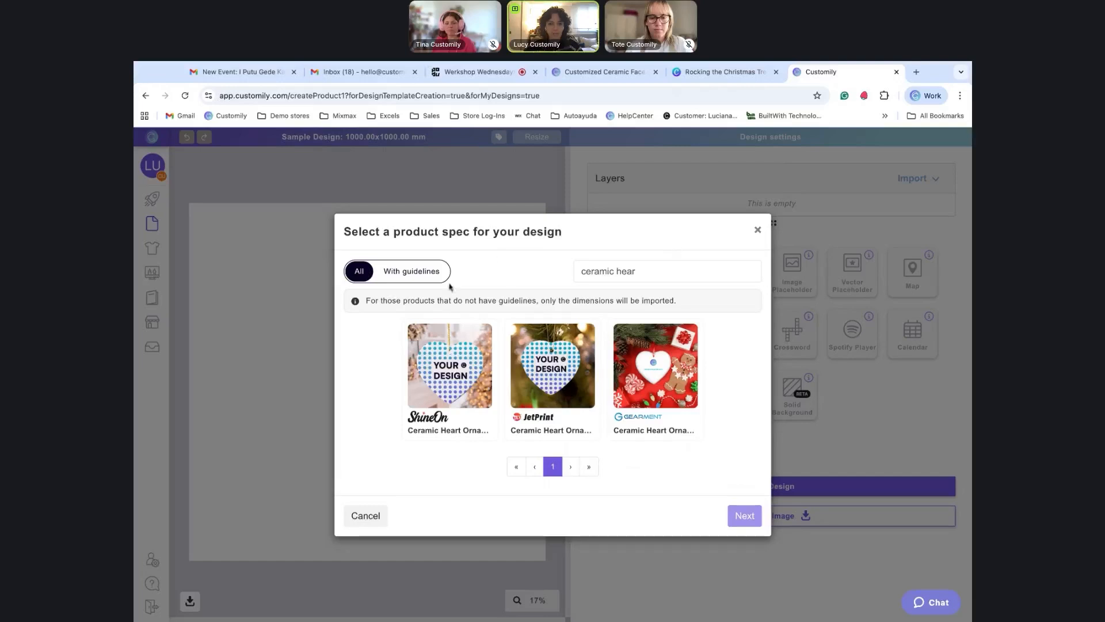
left_click(455, 361)
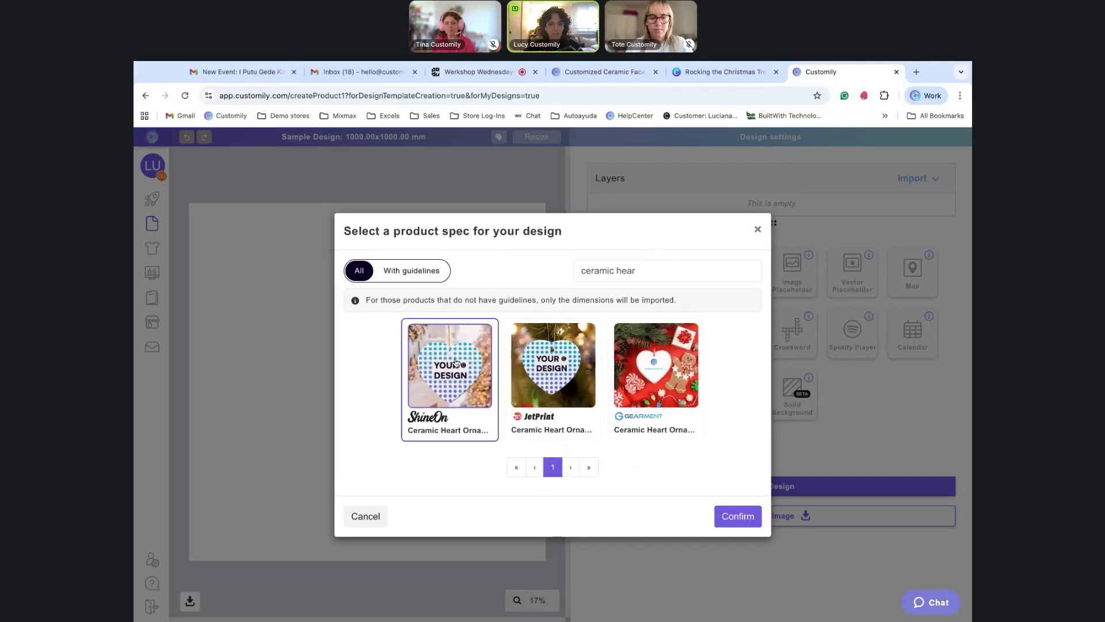
left_click(742, 517)
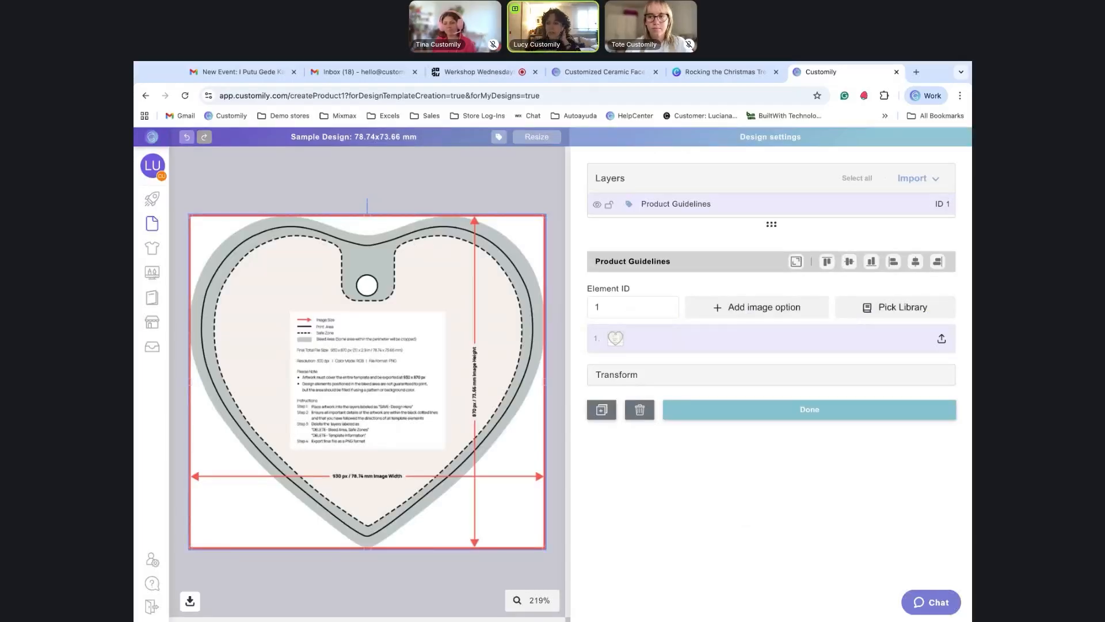
left_click(608, 205)
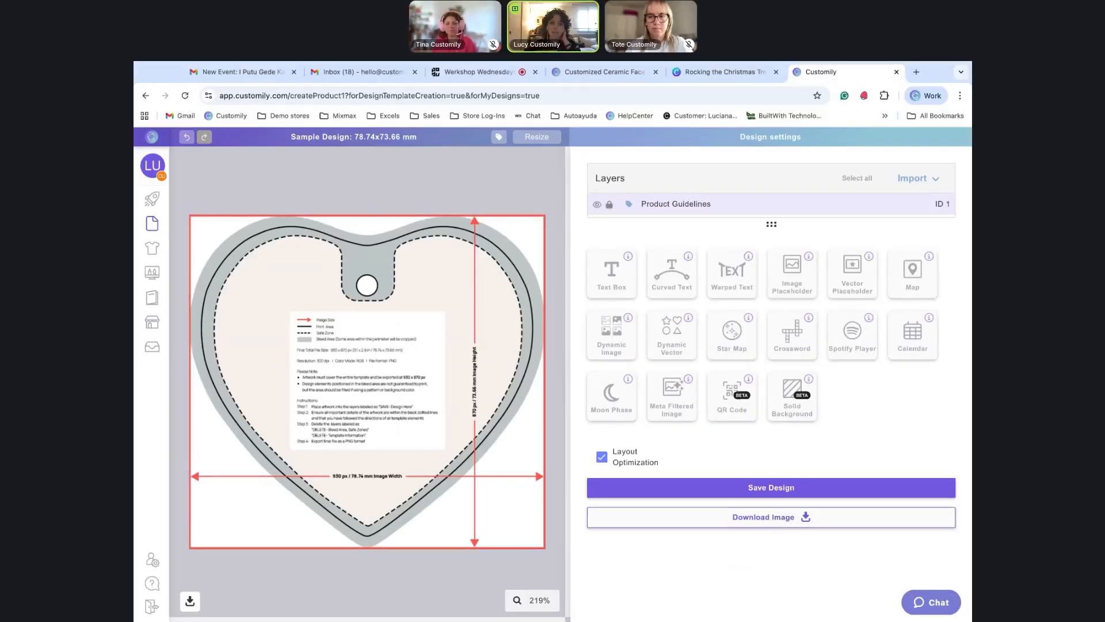
Review the Canva artwork and the personalized ornament on the store page, and return to the Customily design.
left_click(723, 72)
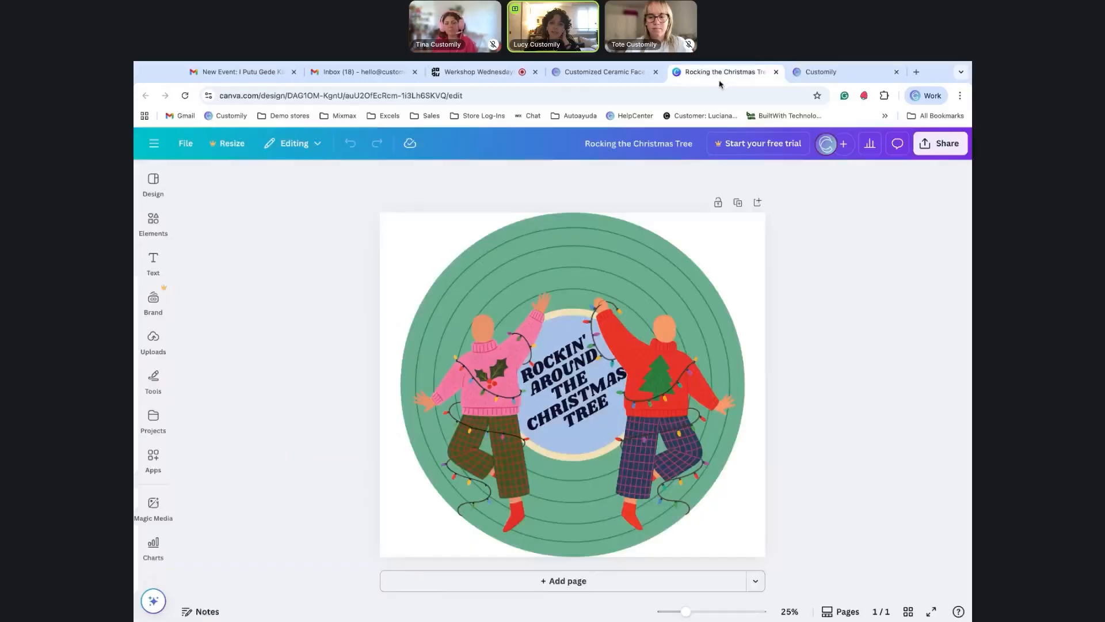
left_click(622, 75)
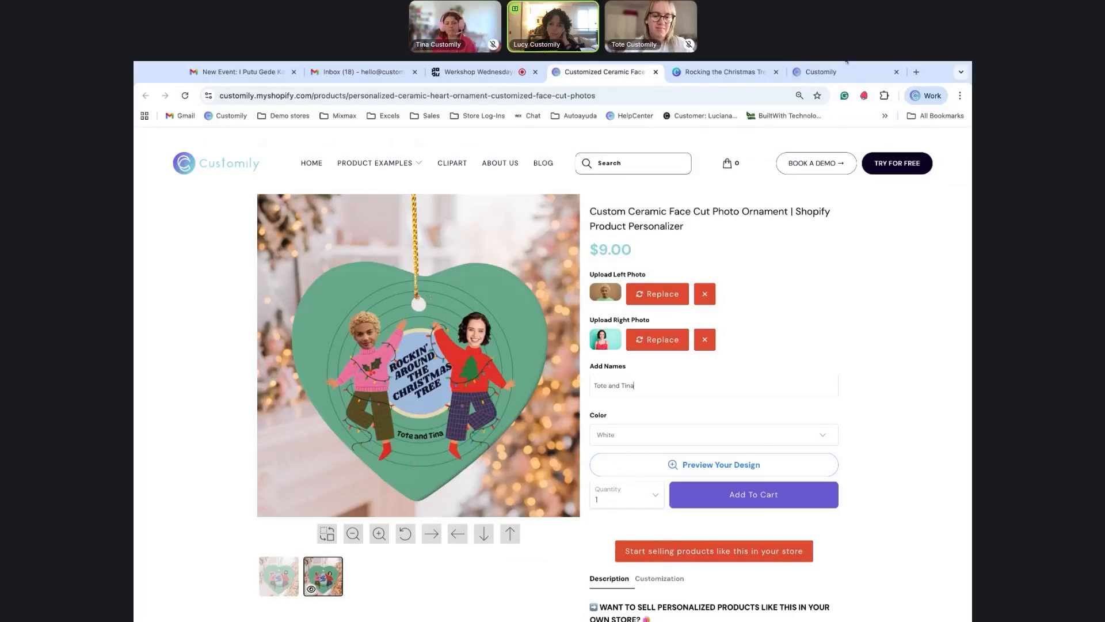
left_click(836, 72)
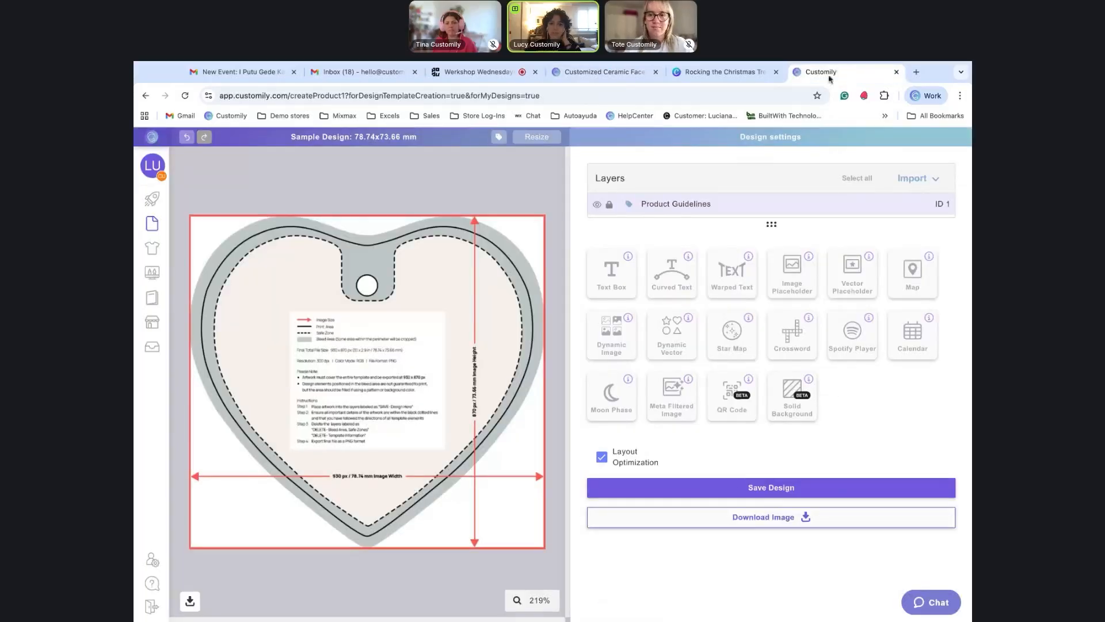
Add the Rockin' Around the Christmas Tree artwork as a Dynamic Image, and scale and centre it within the heart's guidelines.
left_click(618, 339)
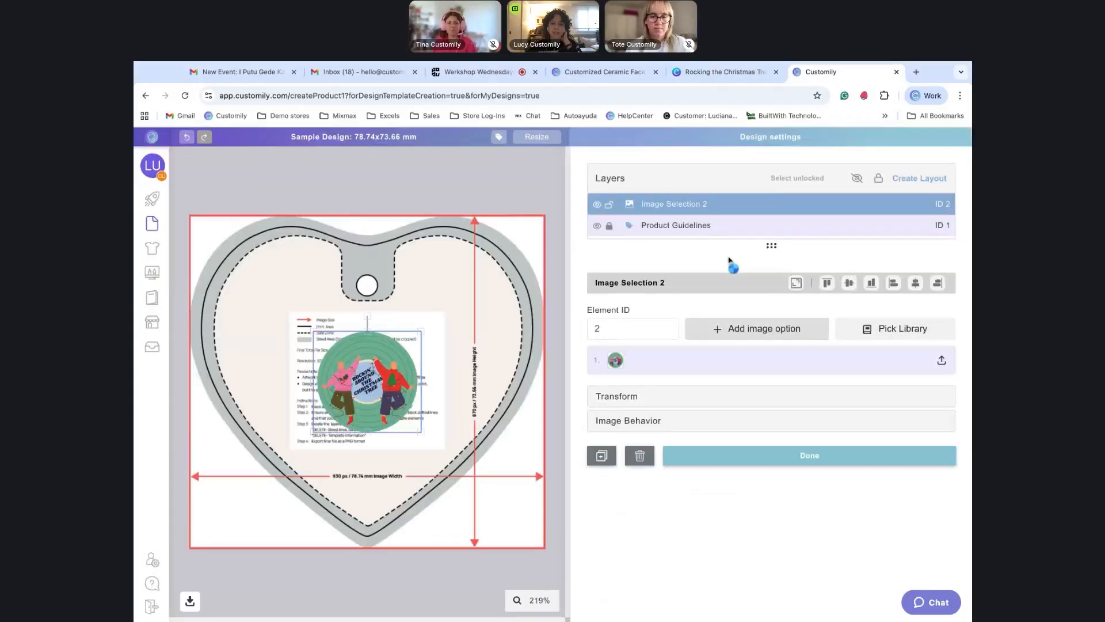
left_click(798, 283)
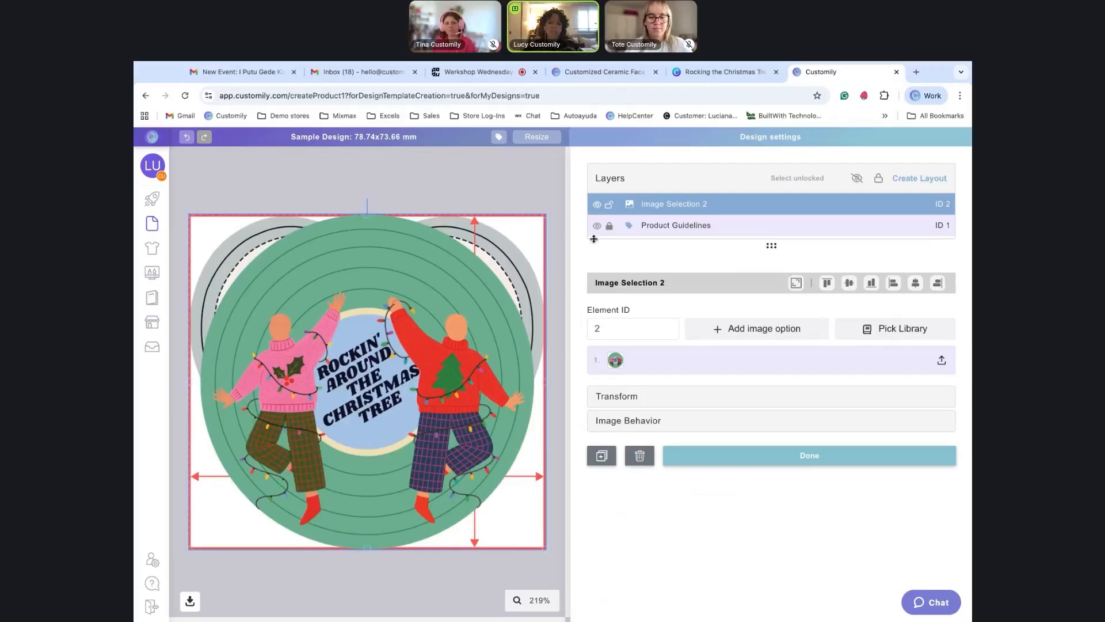
left_click_drag(546, 214, 466, 290)
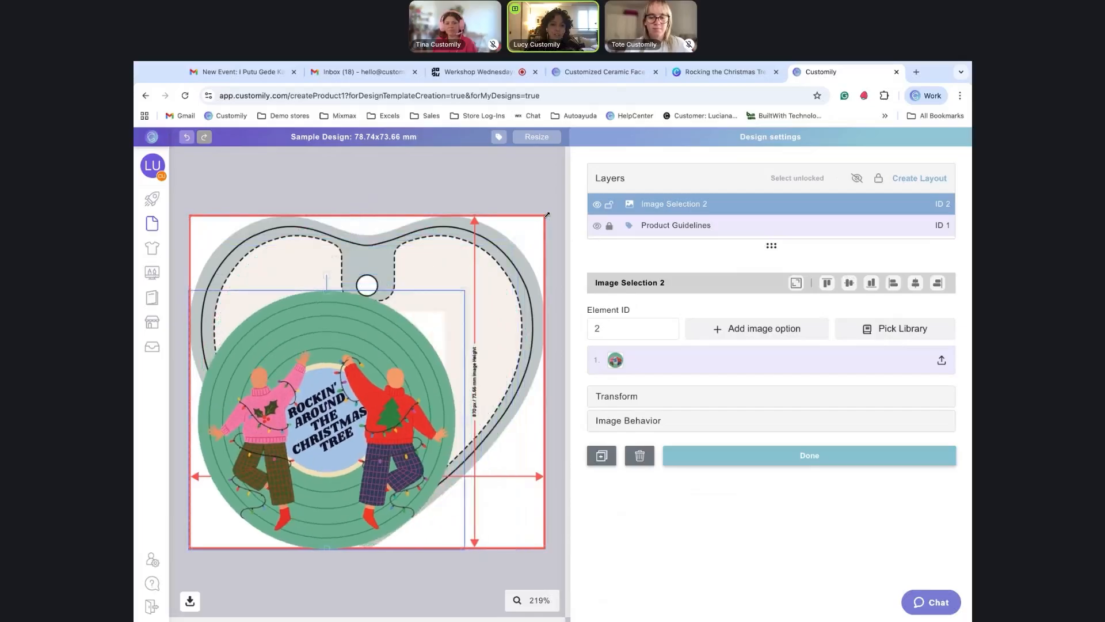
left_click_drag(362, 387, 398, 345)
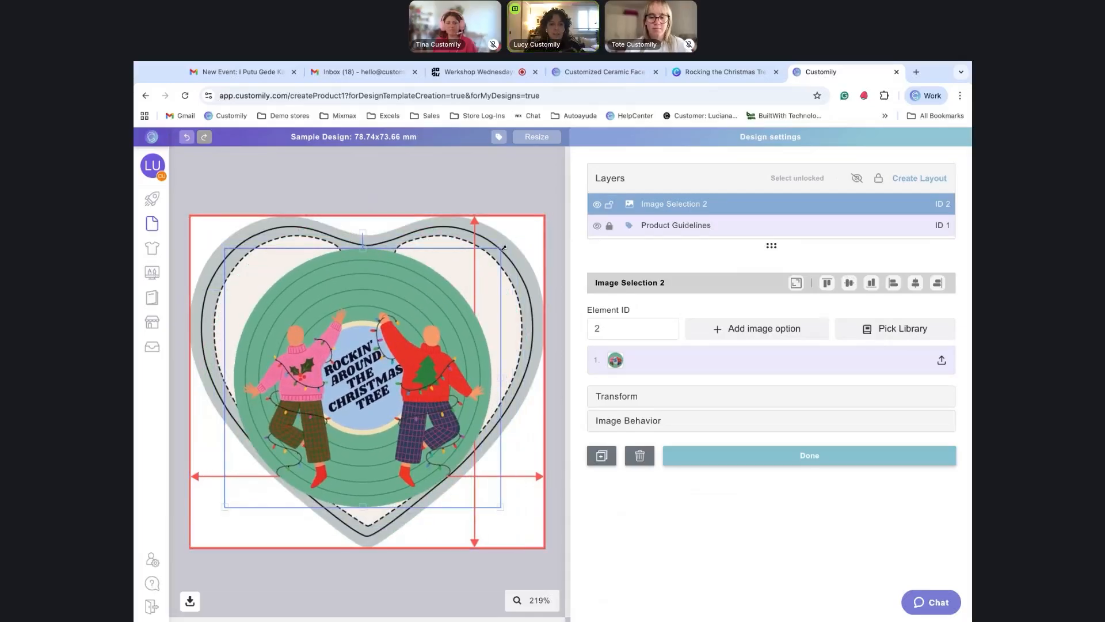
left_click_drag(501, 249, 478, 270)
left_click_drag(353, 396, 368, 377)
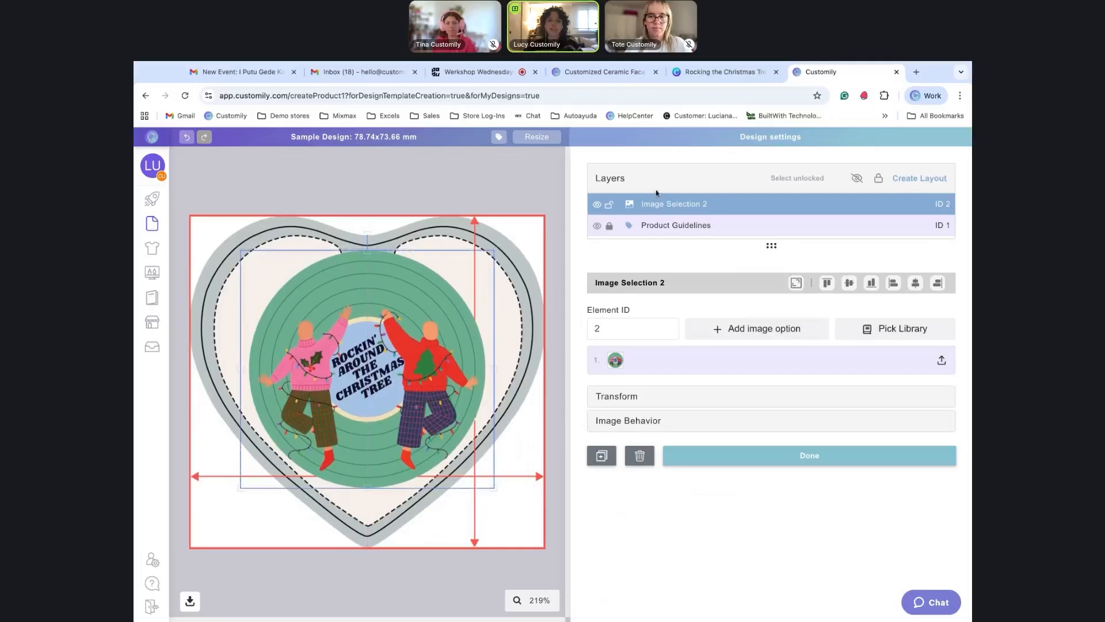
Rename the artwork's image layer to "Base Design" and lock it.
left_click(724, 205)
type("Base")
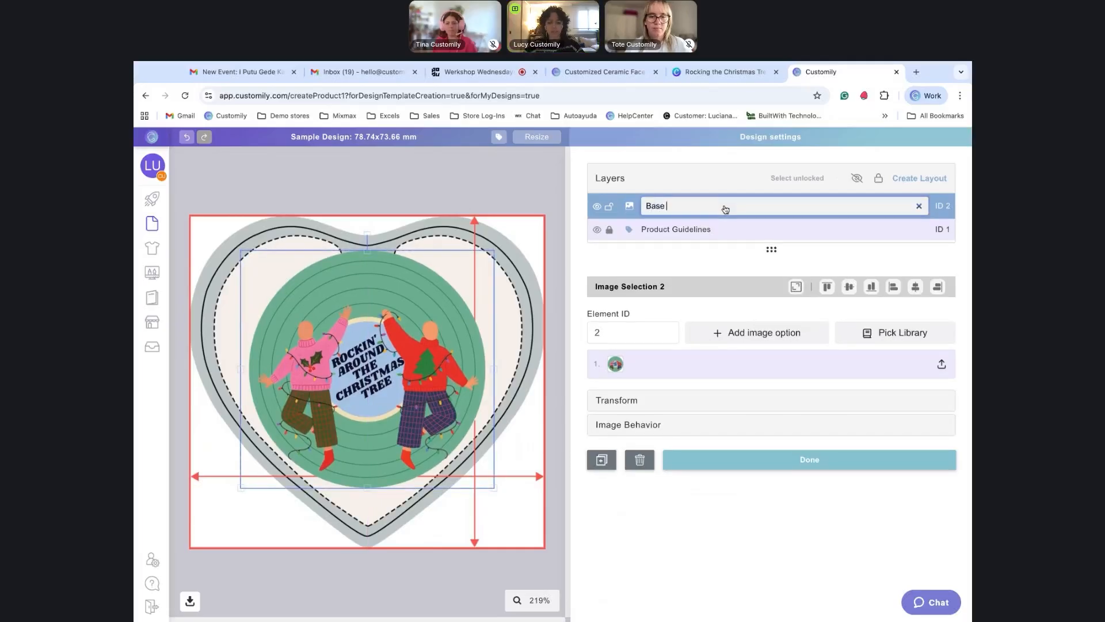
type(" Desig")
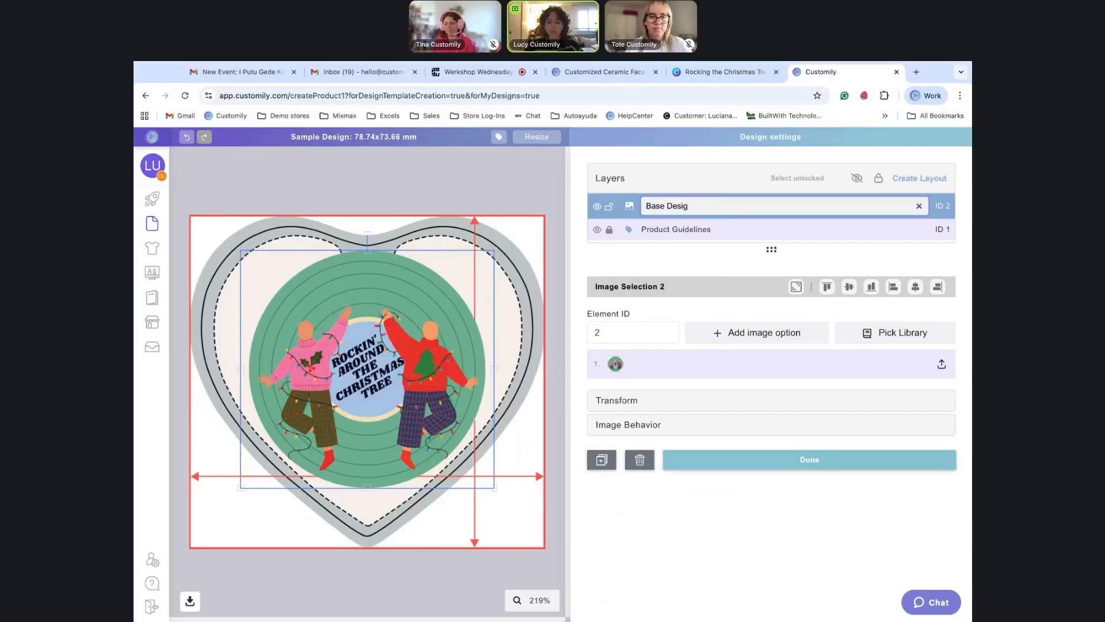
type("n")
left_click(667, 157)
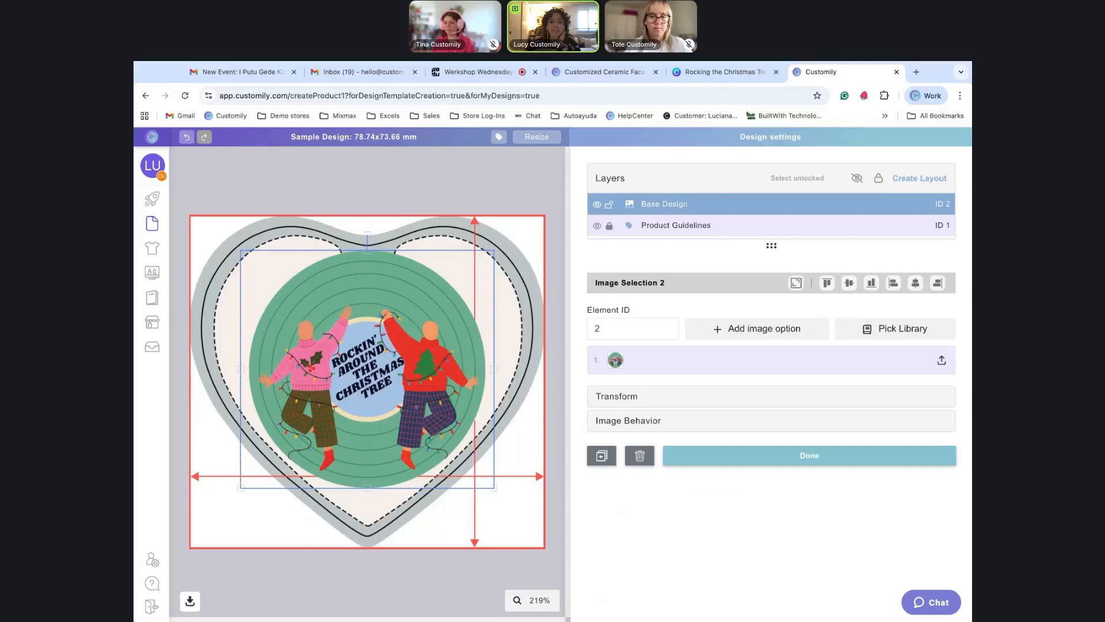
left_click(610, 206)
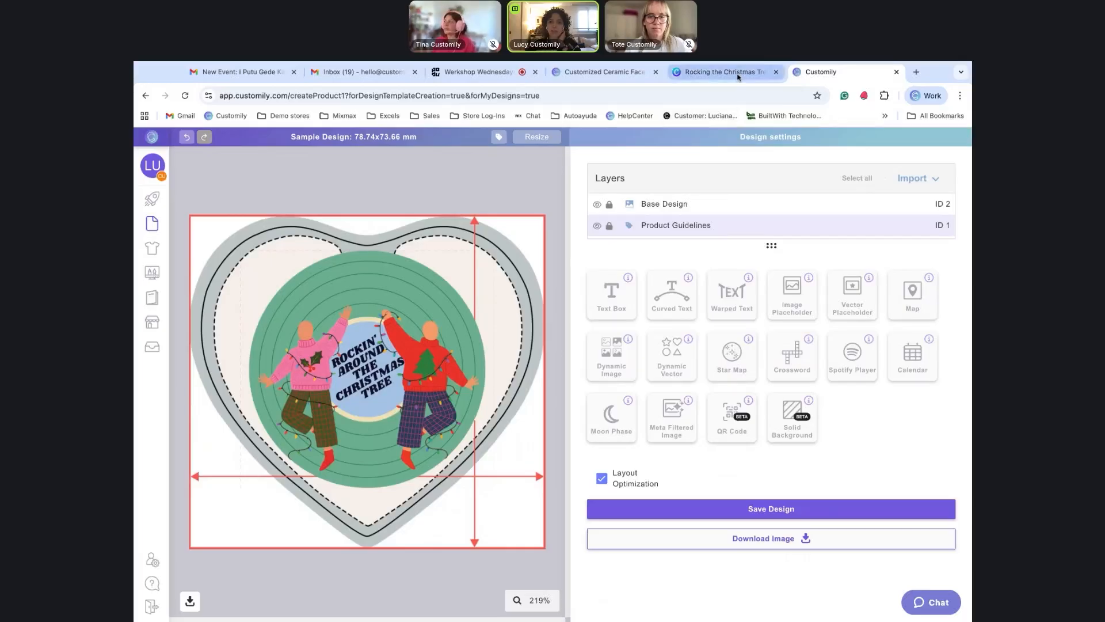
Add a Solid Background element beneath the artwork, using the store page's ornament as reference, and hide the Product Guidelines layer.
left_click(604, 72)
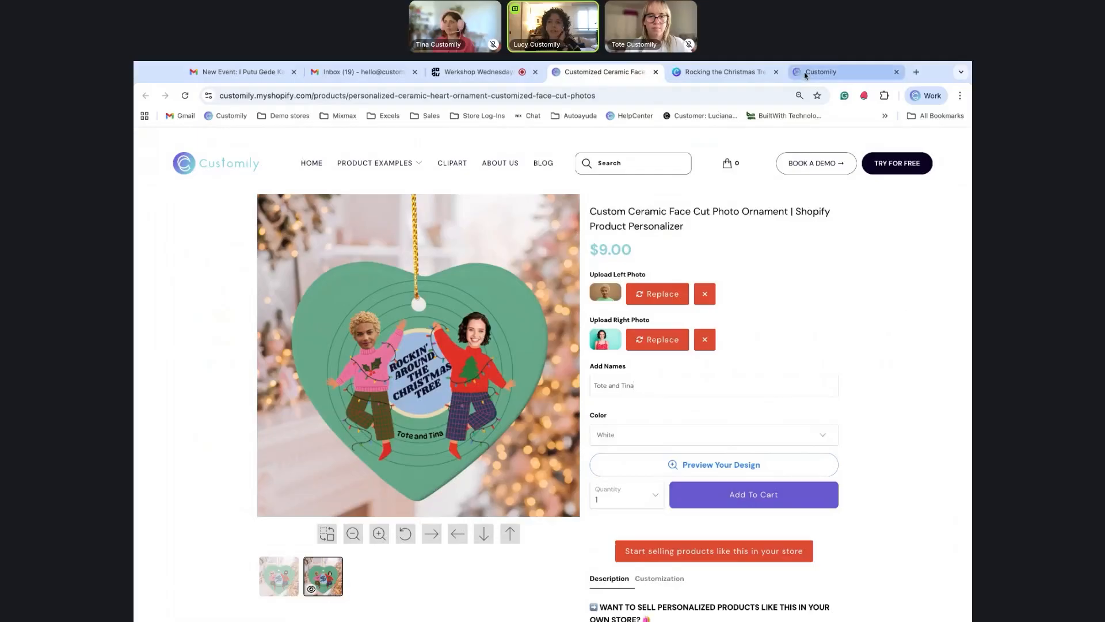
left_click(806, 74)
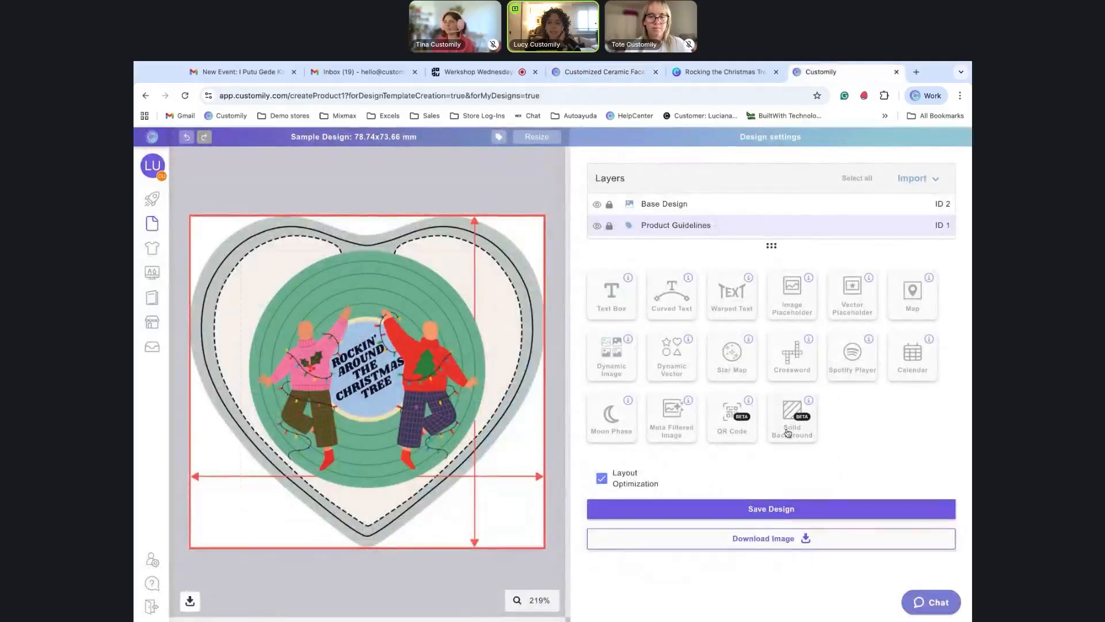
left_click(802, 418)
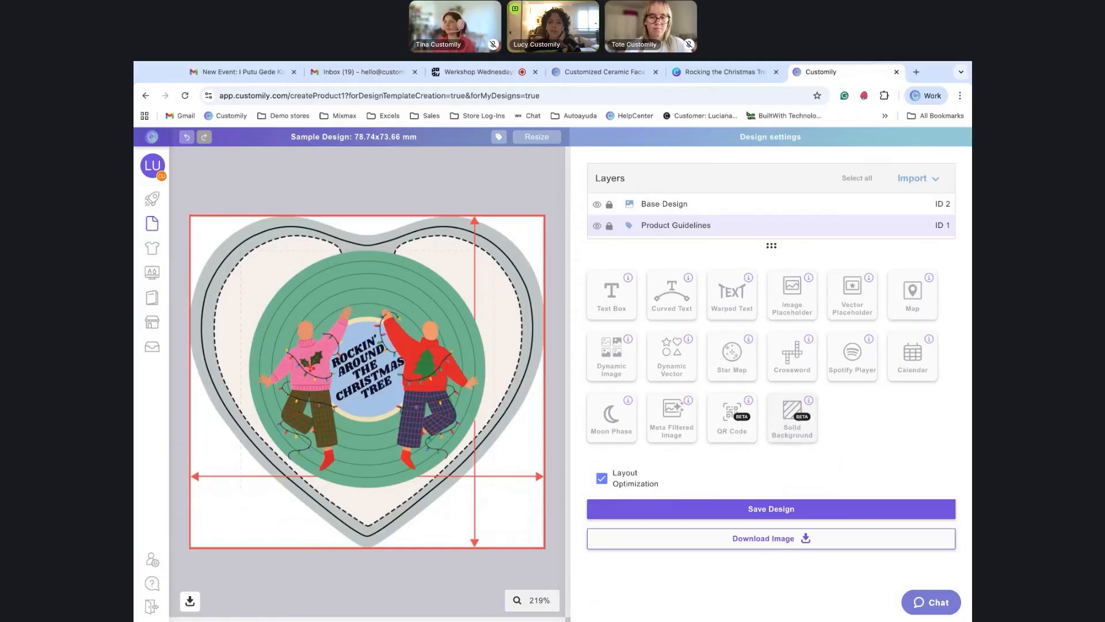
left_click(800, 423)
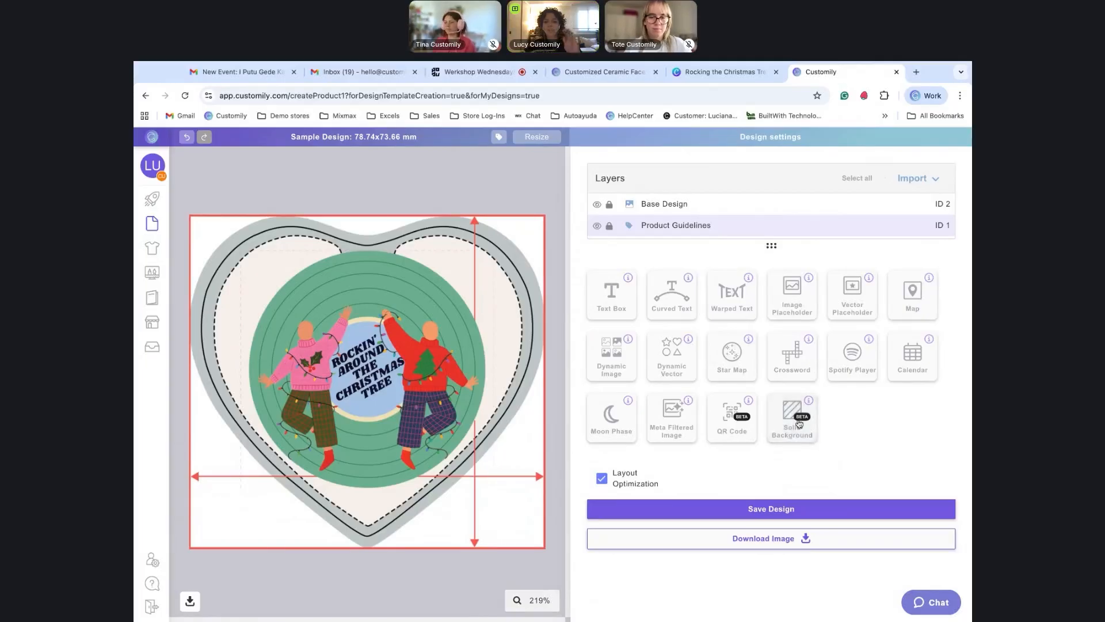
scroll(814, 461, "down", 1)
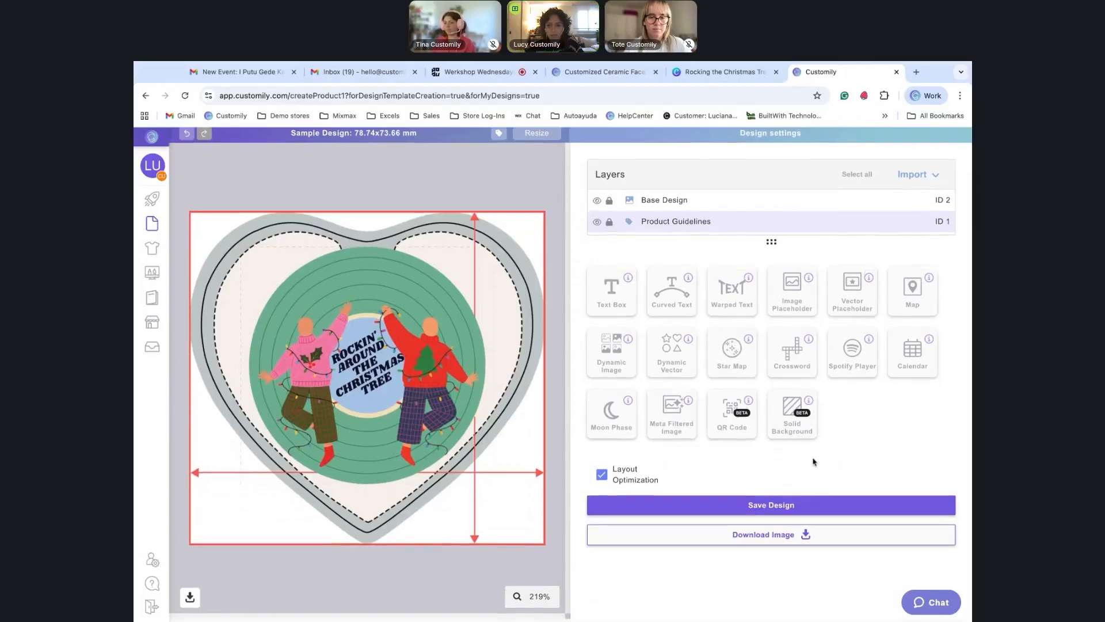
scroll(575, 374, "up", 1)
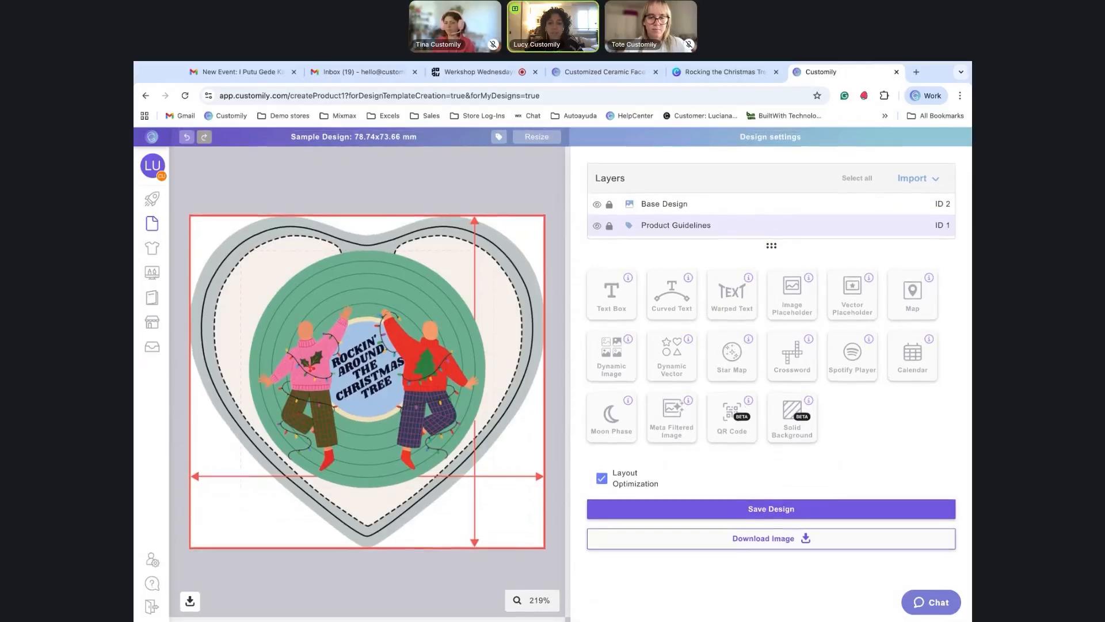
left_click(657, 208)
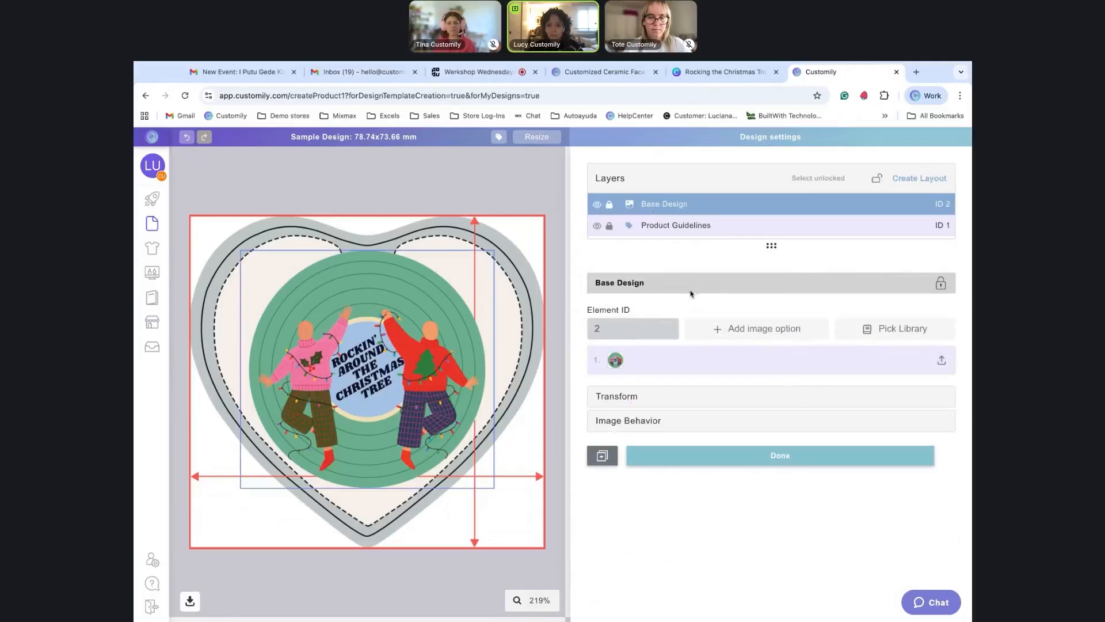
left_click(730, 454)
left_click(792, 420)
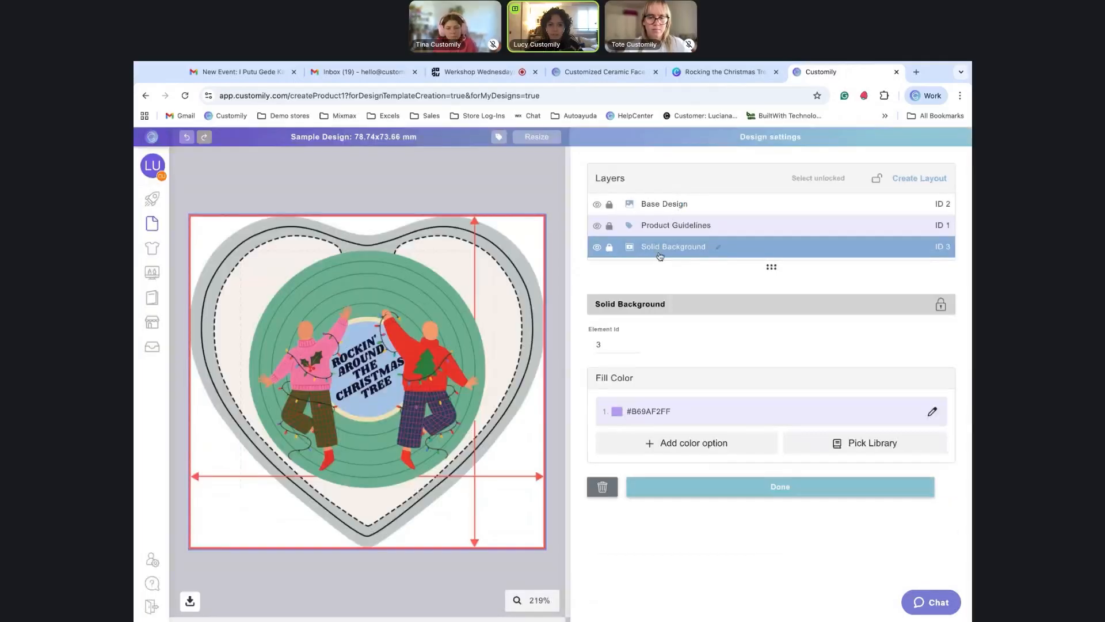
left_click_drag(666, 247, 665, 246)
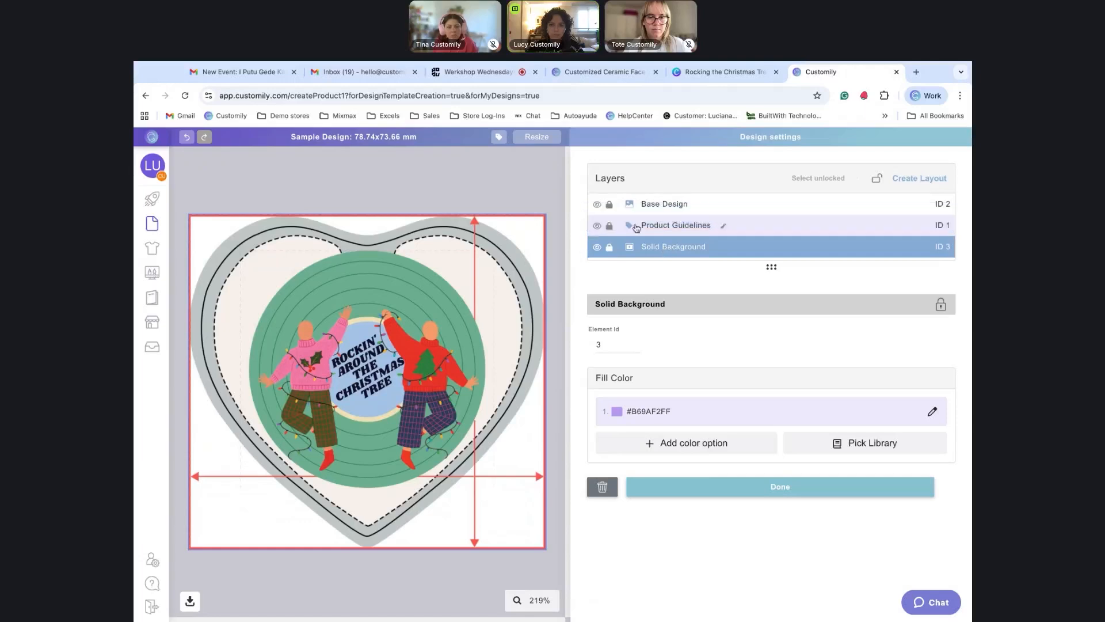
left_click(597, 225)
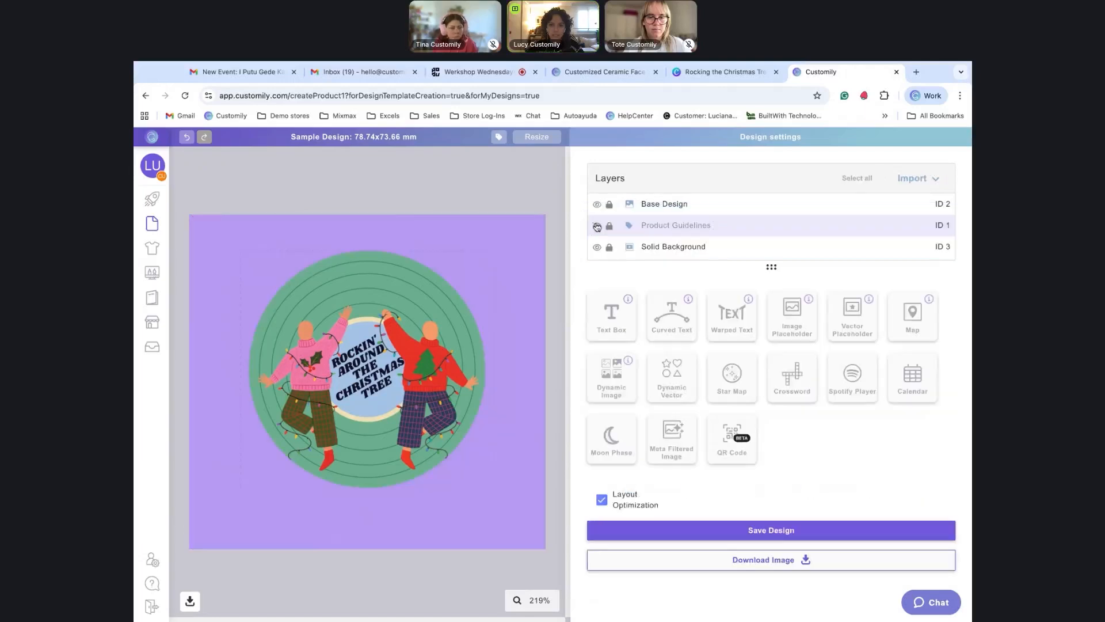
Set the Solid Background's fill to the record's green, #6CAE8E, by sampling it from the artwork.
left_click(674, 254)
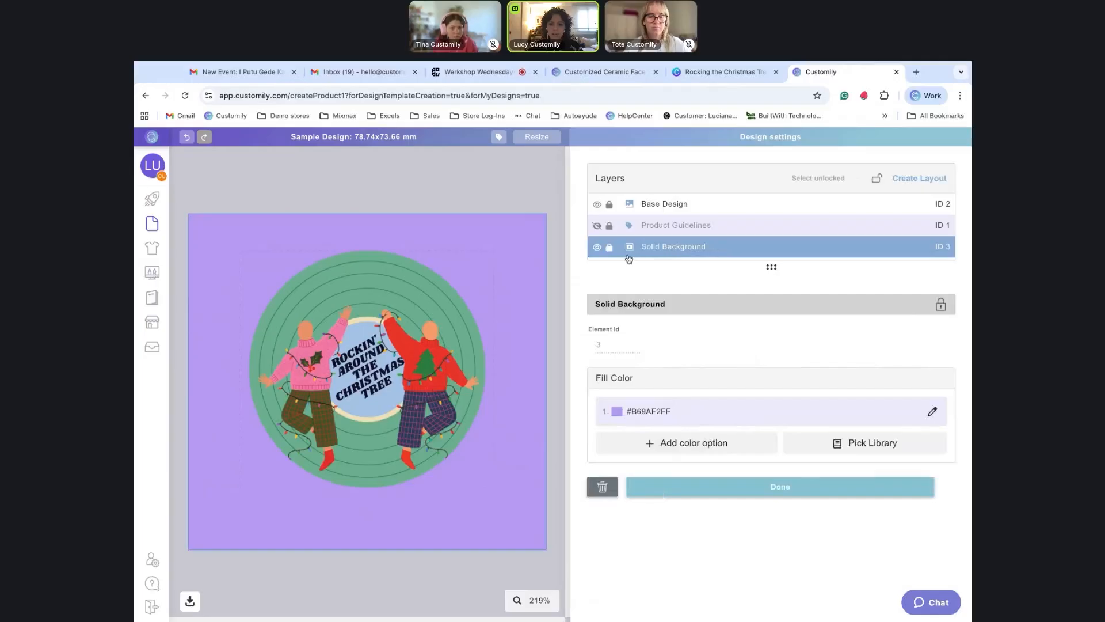
left_click(932, 411)
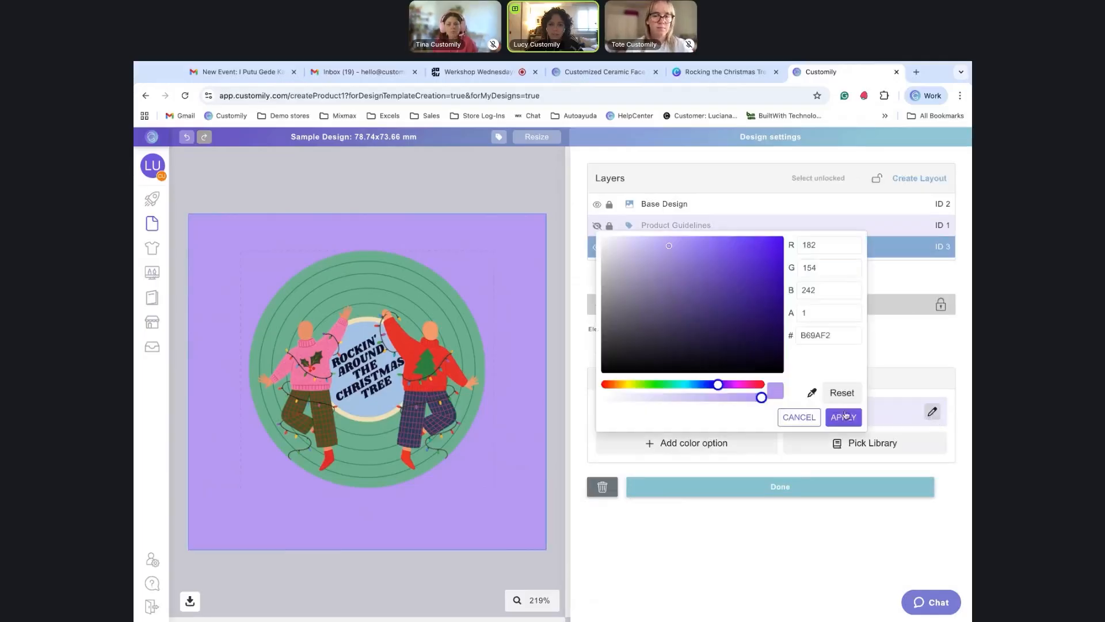
left_click(384, 327)
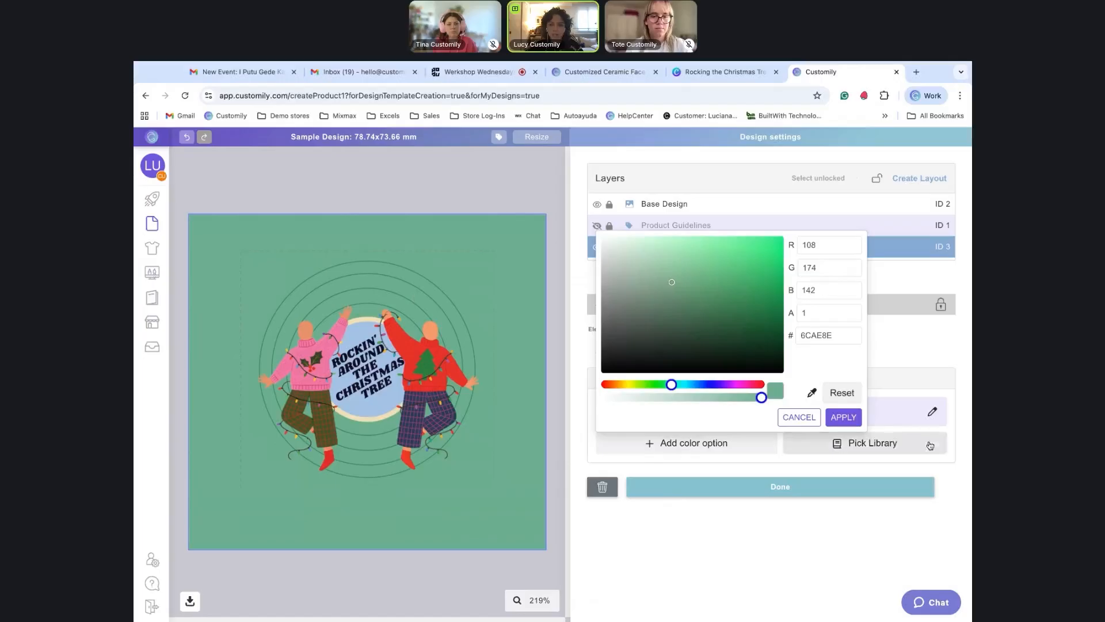
left_click(844, 417)
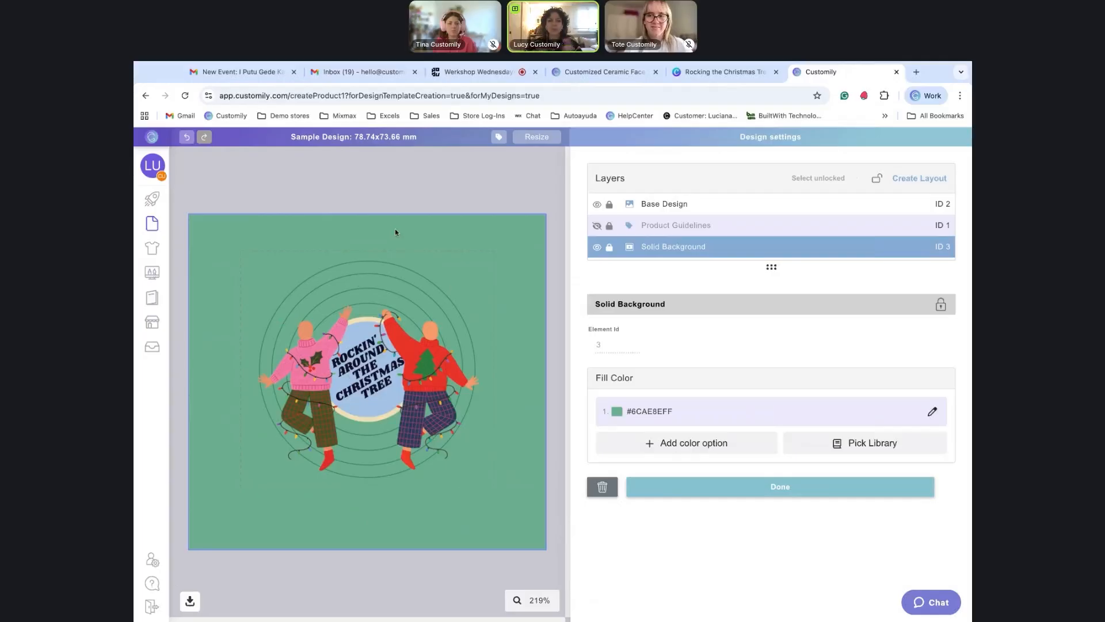
left_click(726, 497)
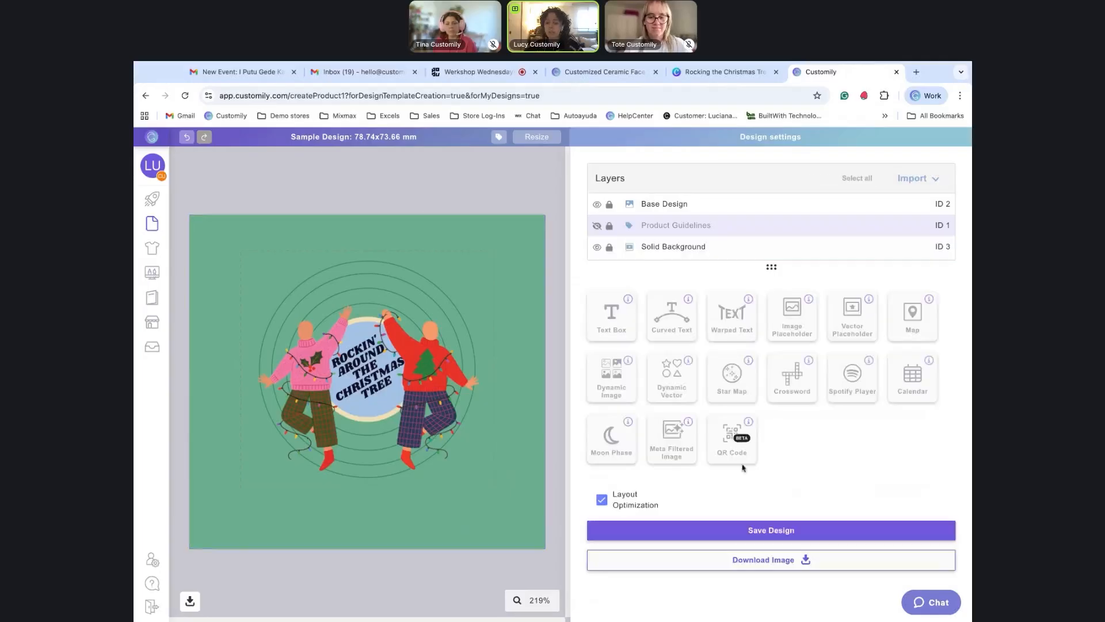
Add an Image Placeholder, shrink it over the head of the figure in the pink sweater, and tilt it slightly counterclockwise.
left_click(798, 317)
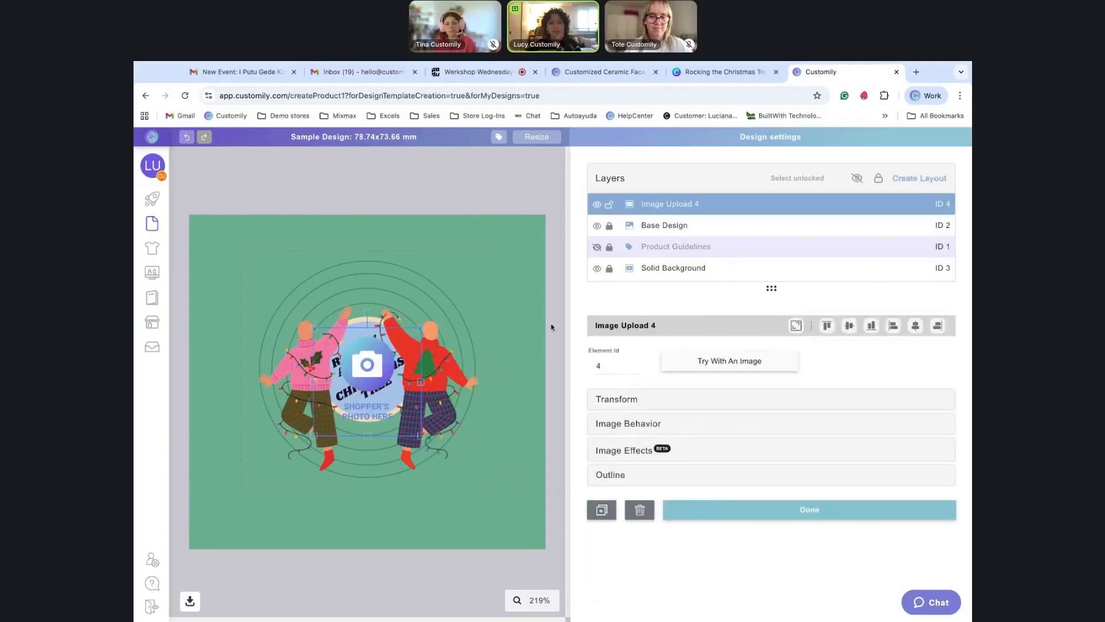
left_click_drag(424, 327, 311, 318)
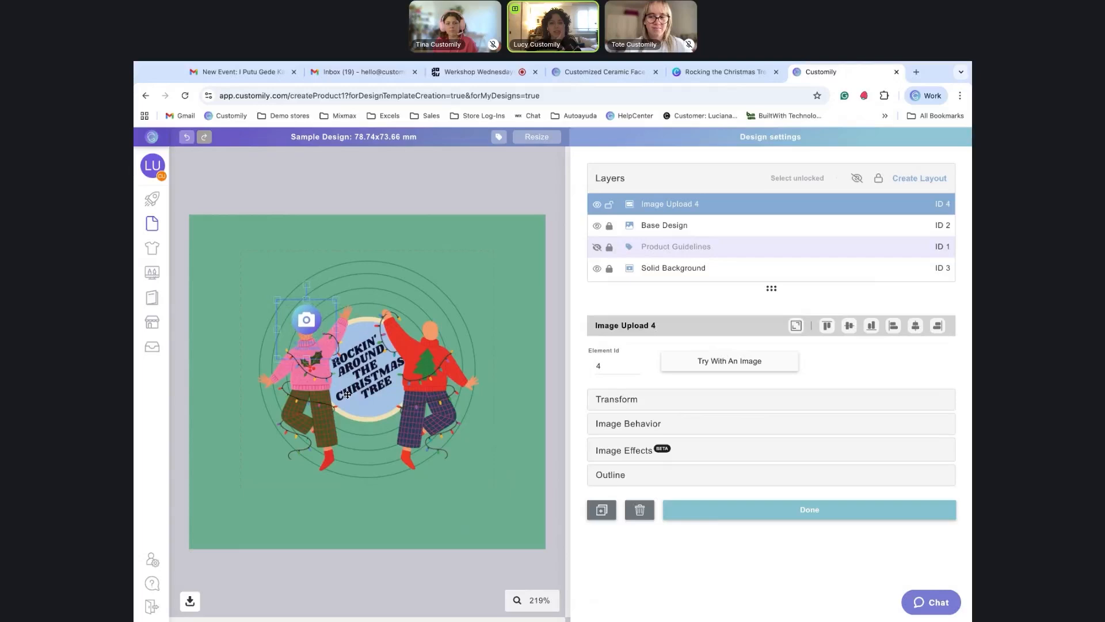
scroll(347, 395, "up", 3)
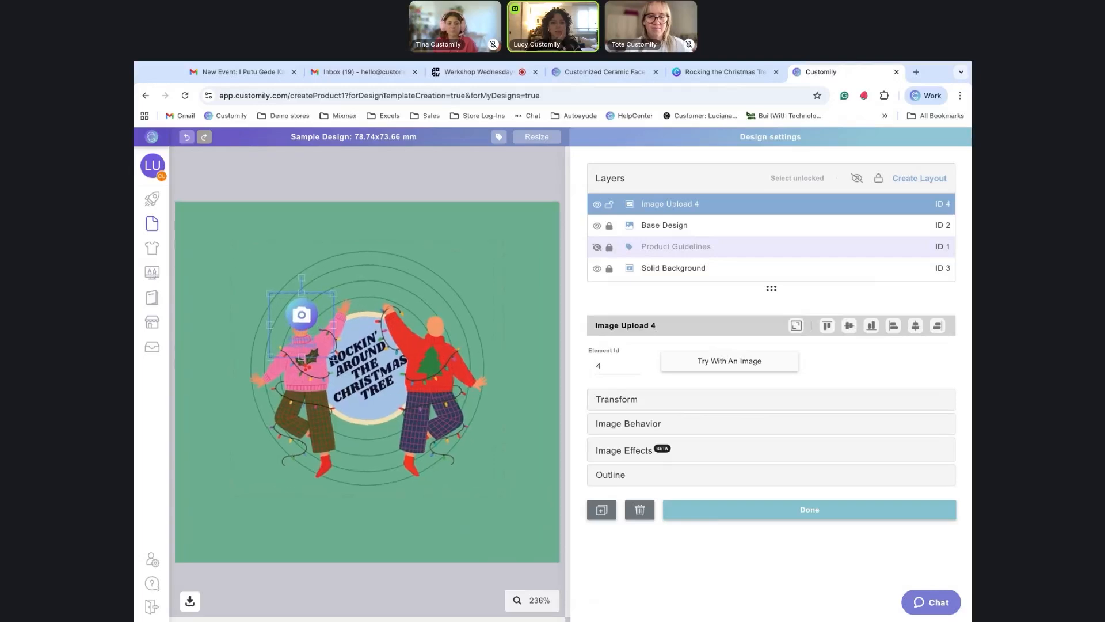
left_click_drag(302, 315, 299, 316)
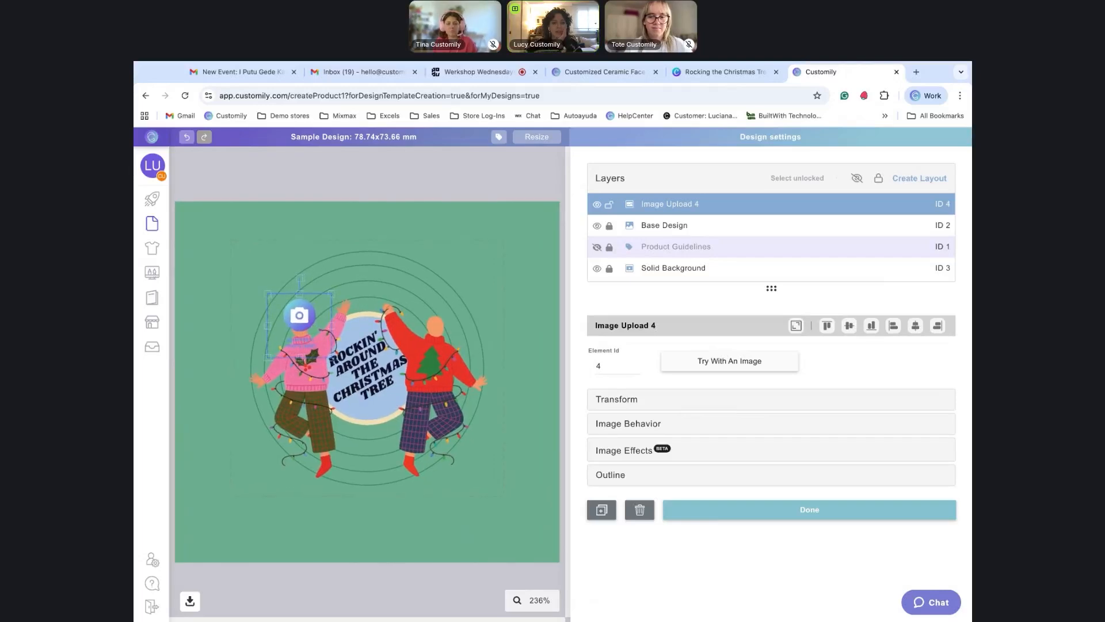
left_click_drag(298, 277, 300, 276)
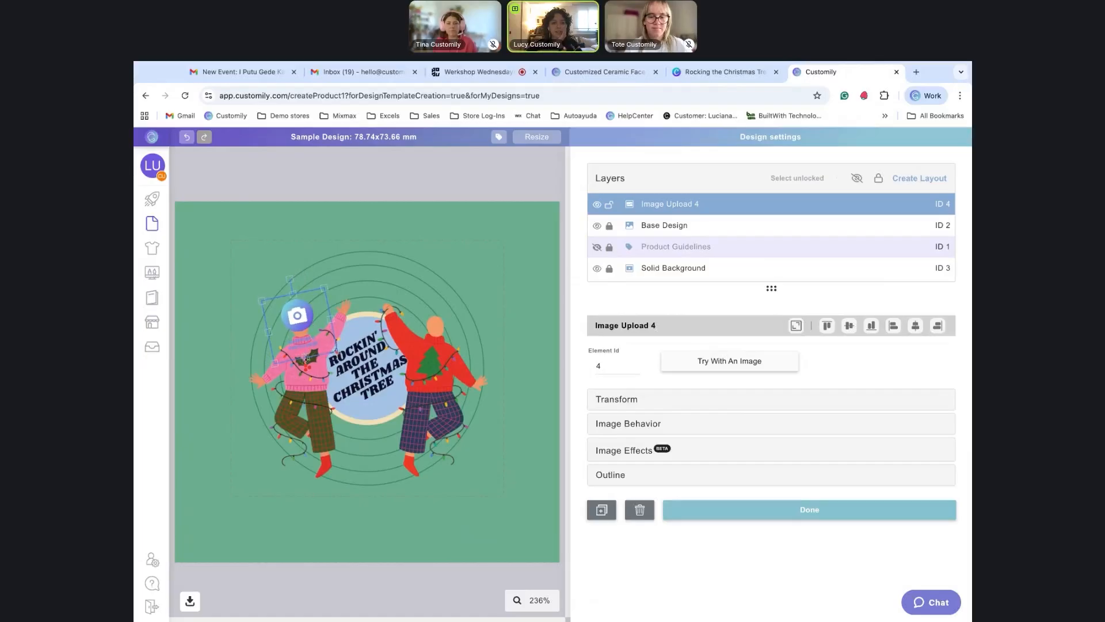
left_click_drag(307, 357, 305, 357)
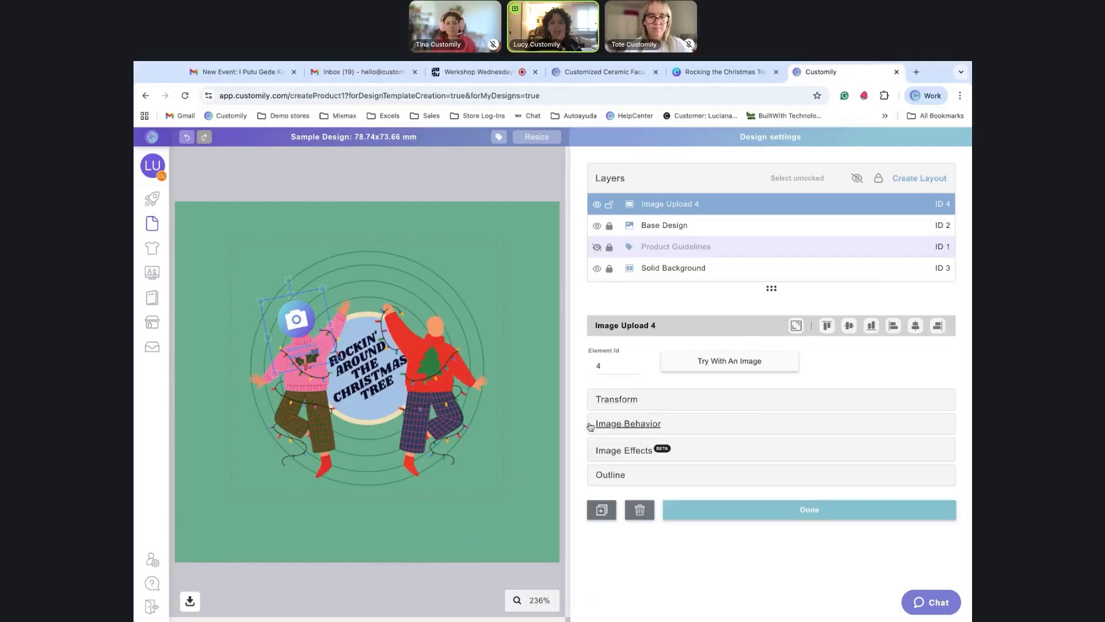
Enable Face Cutout with Customily (Beta) in the photo placeholder's image behavior.
left_click(625, 427)
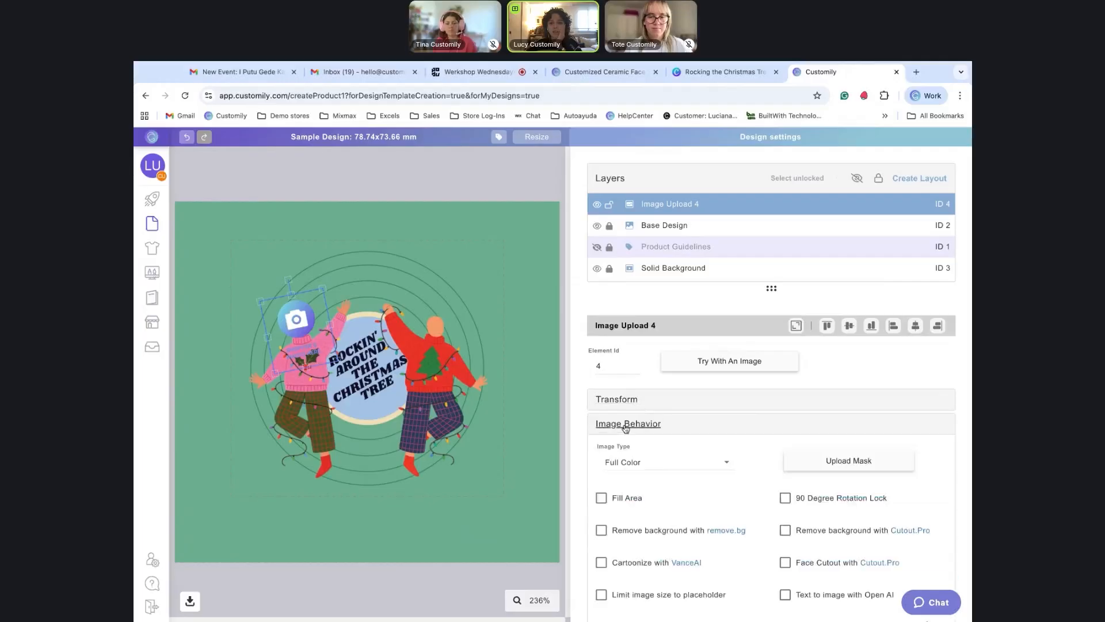
scroll(752, 516, "down", 3)
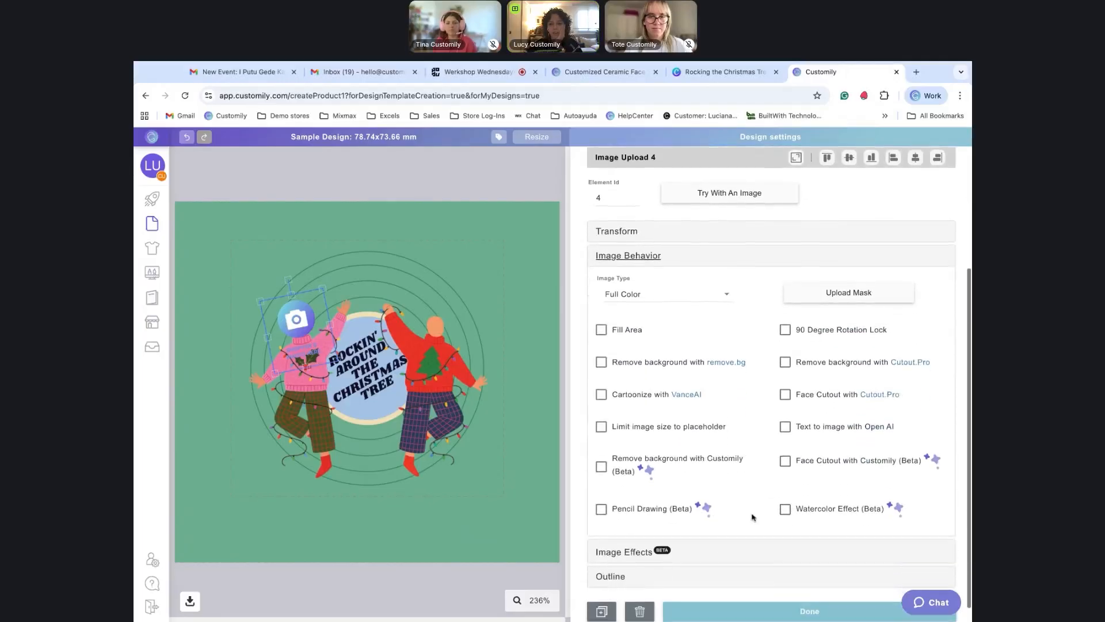
left_click(785, 462)
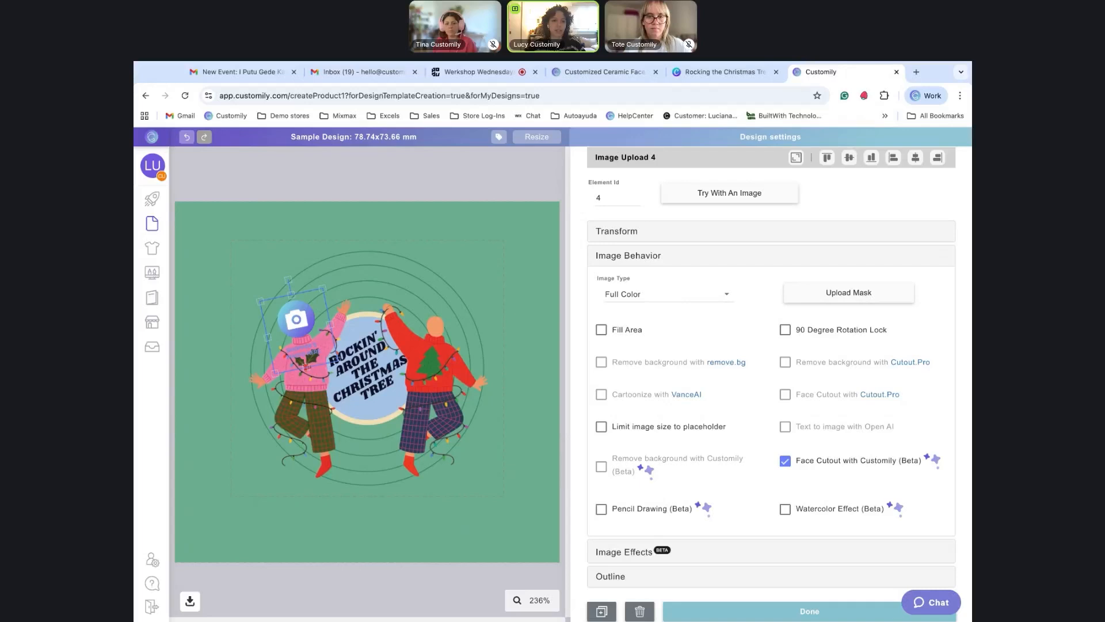
left_click(417, 180)
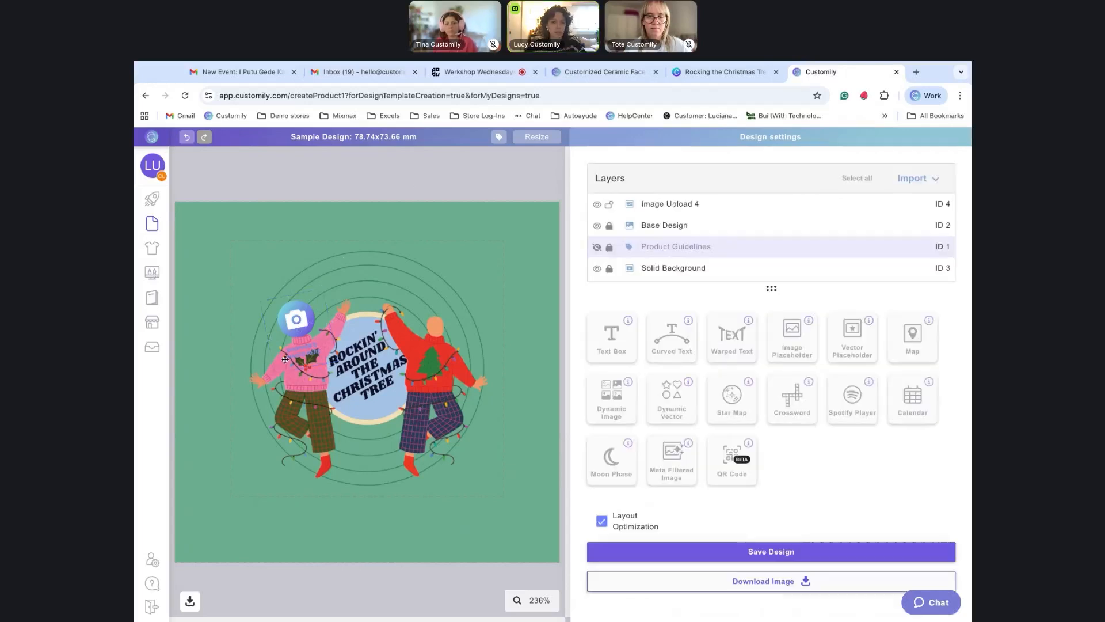
Duplicate the face placeholder, place the copy over the head of the figure in the red sweater, and tilt it slightly clockwise.
left_click(297, 334)
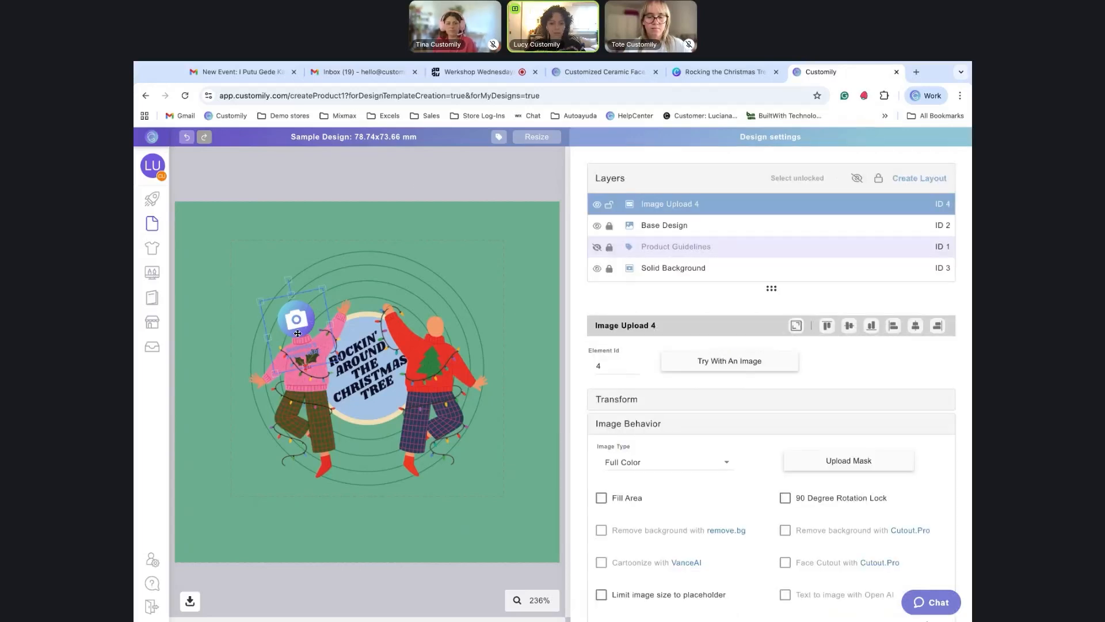
key("ctrl+d")
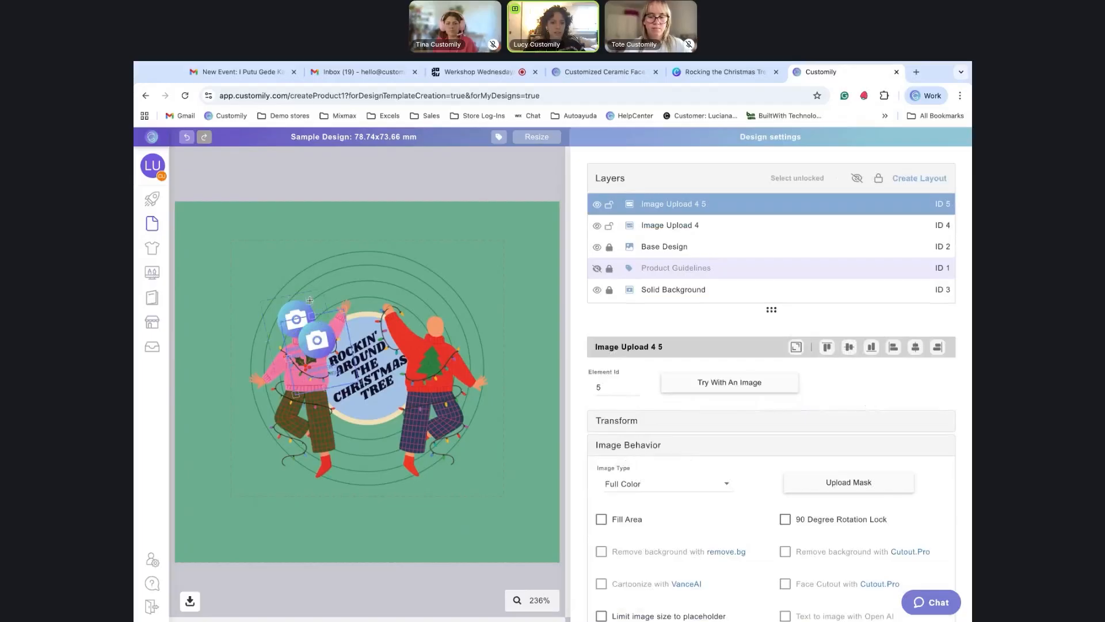
left_click_drag(325, 361, 440, 334)
left_click_drag(435, 273, 440, 273)
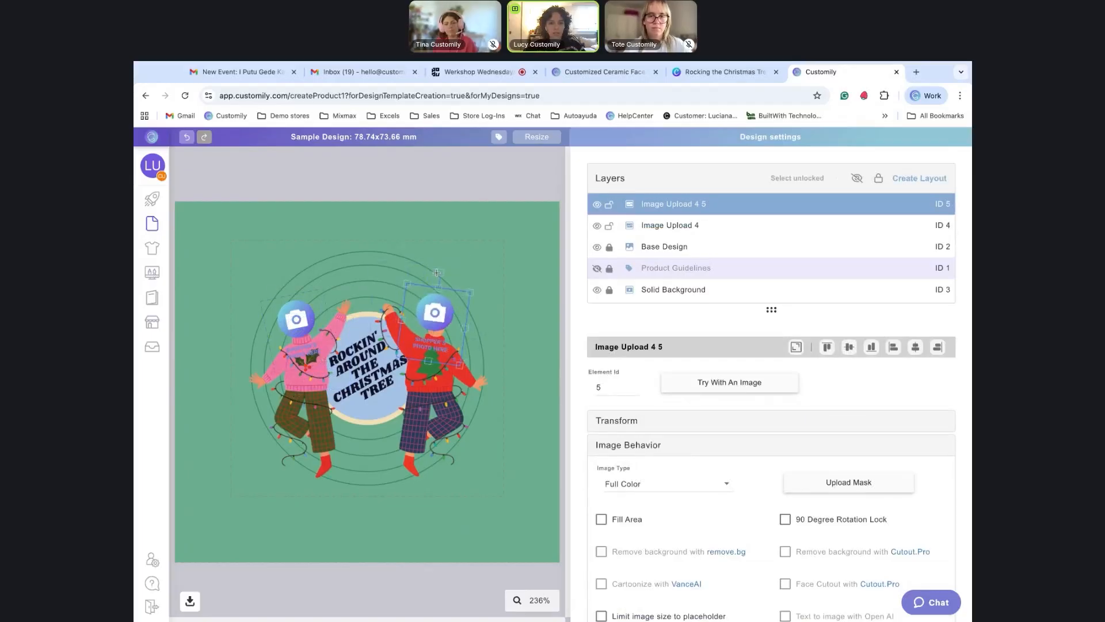
left_click_drag(432, 320, 435, 321)
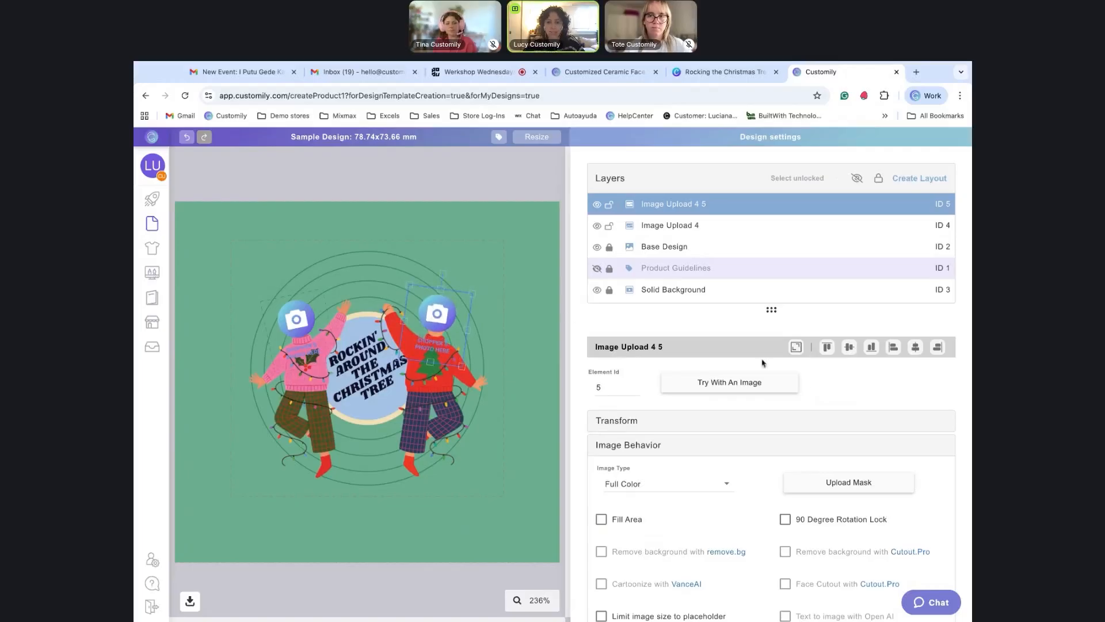
Test the red-sweater figure's placeholder with a woman's face photo and fine-tune the placeholder's tilt and position to fit.
left_click(736, 382)
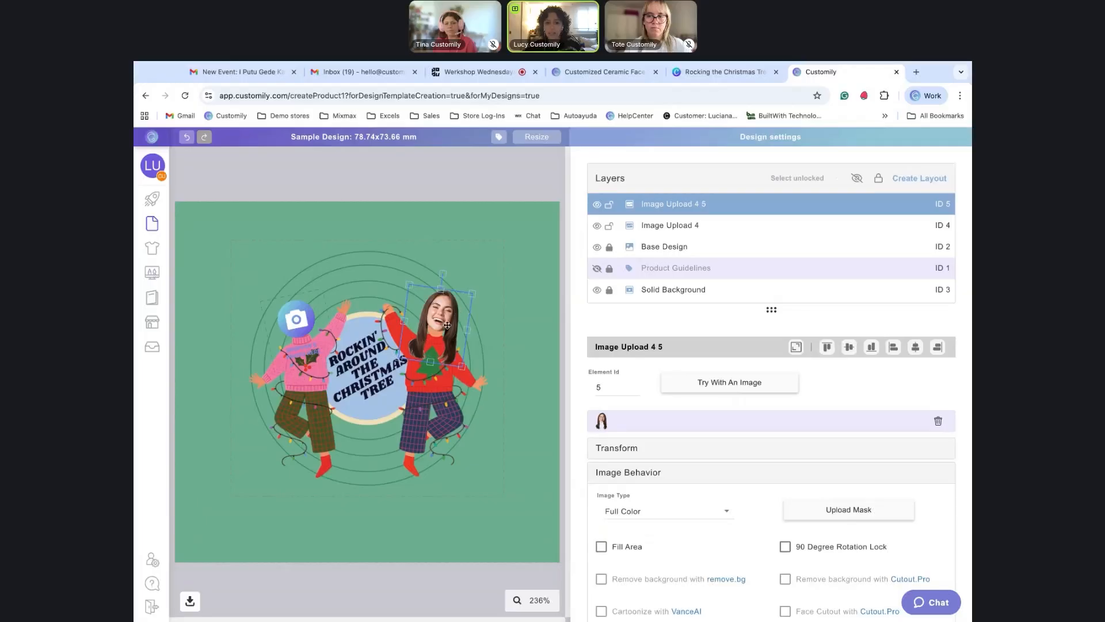
left_click_drag(442, 274, 468, 299)
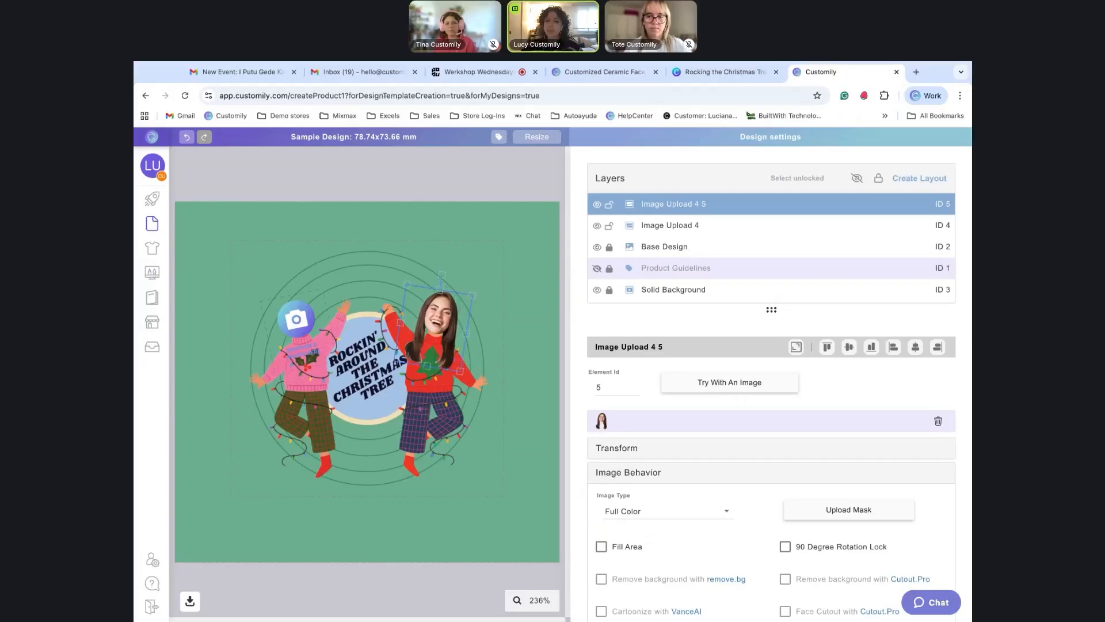
Switch to the sample ornament's product page, slightly shrink the right face photo in its preview, and return to the design.
left_click(629, 77)
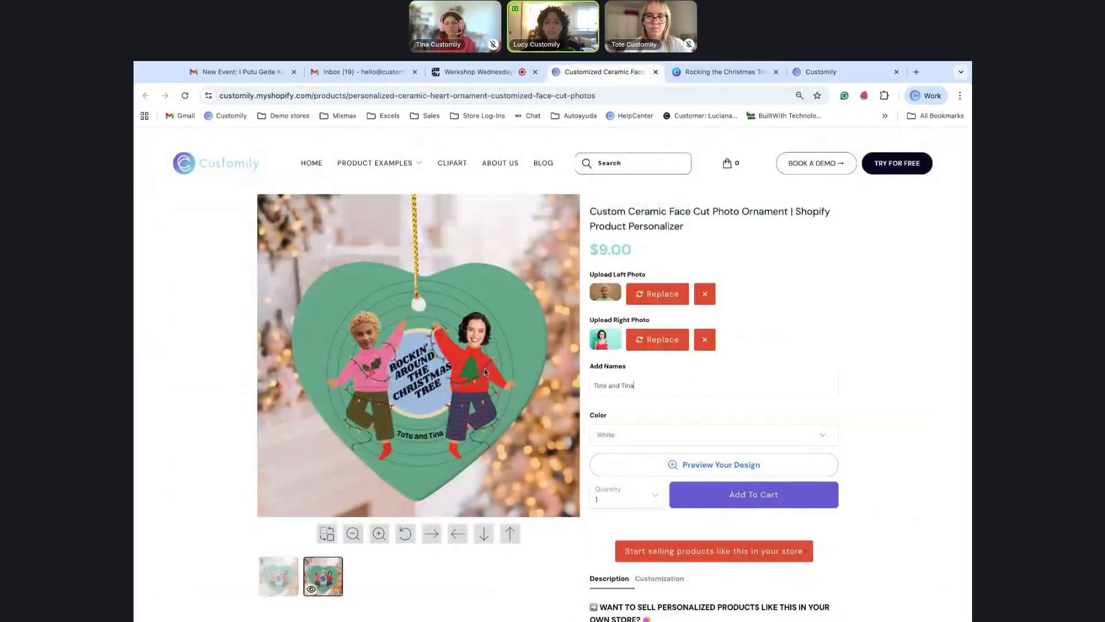
left_click(485, 326)
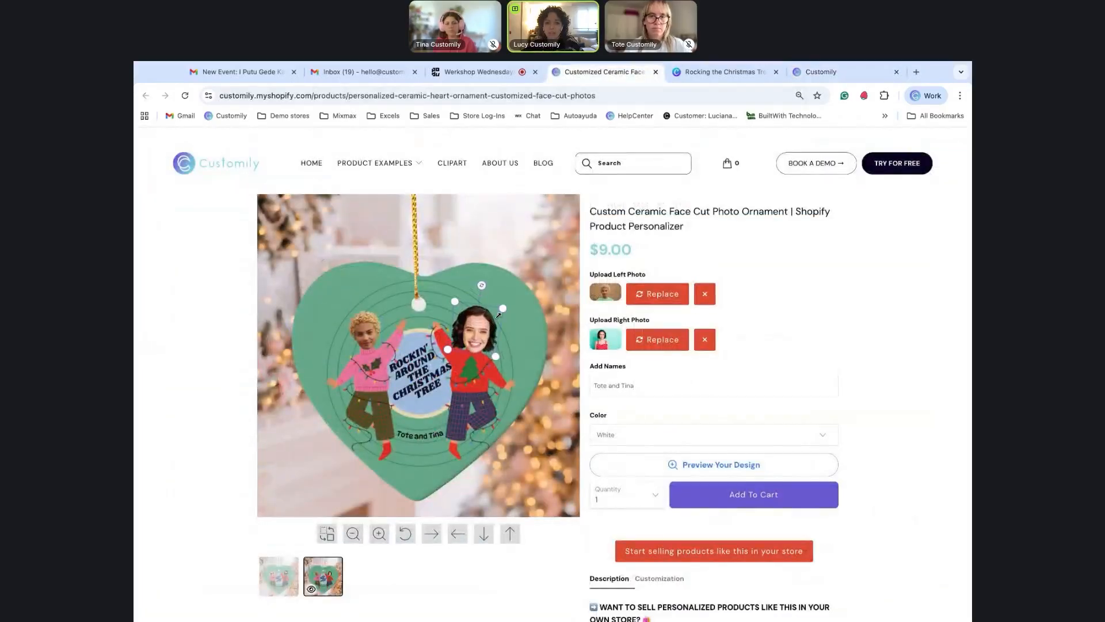
left_click_drag(499, 315, 498, 312)
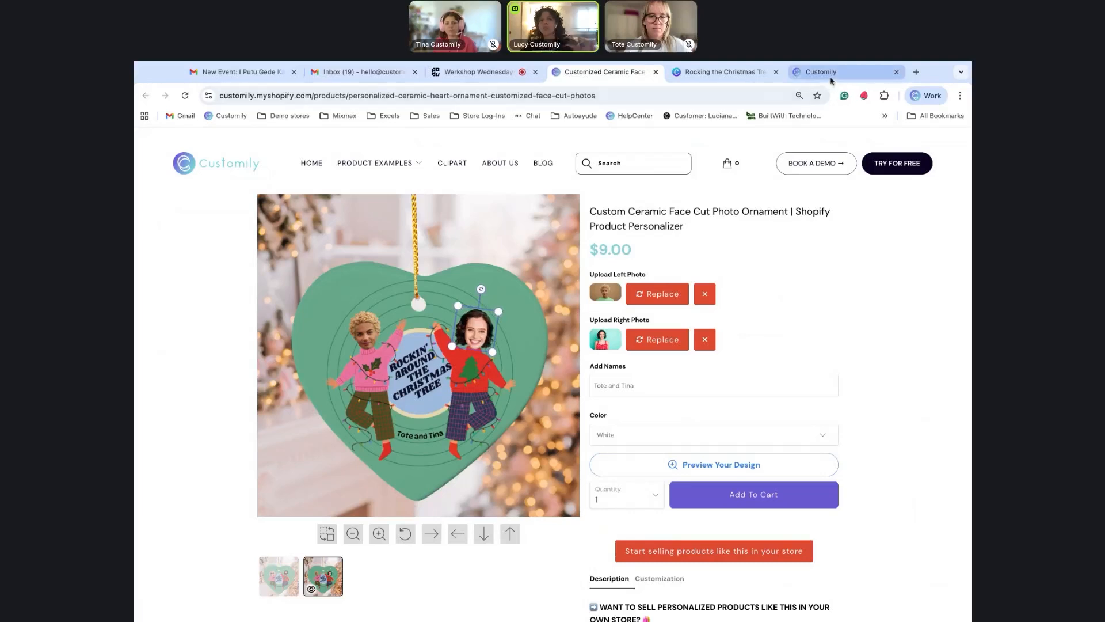
left_click(831, 80)
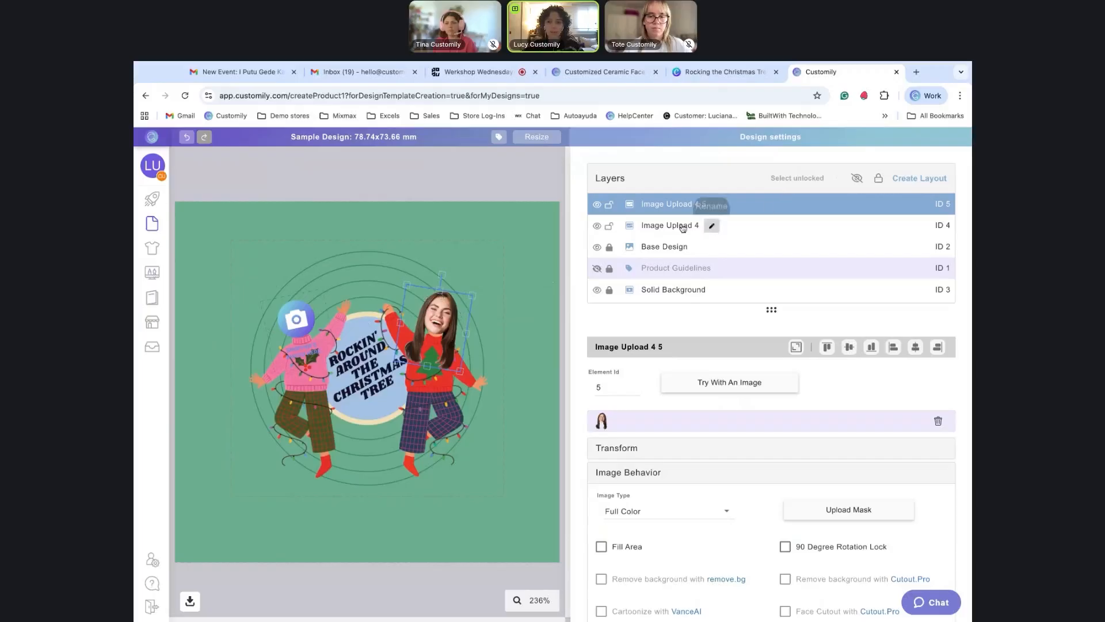
Check the photo label on the sample product page and rename the pink-sweater figure's placeholder layer "Upload left photo".
left_click(709, 226)
left_click(601, 71)
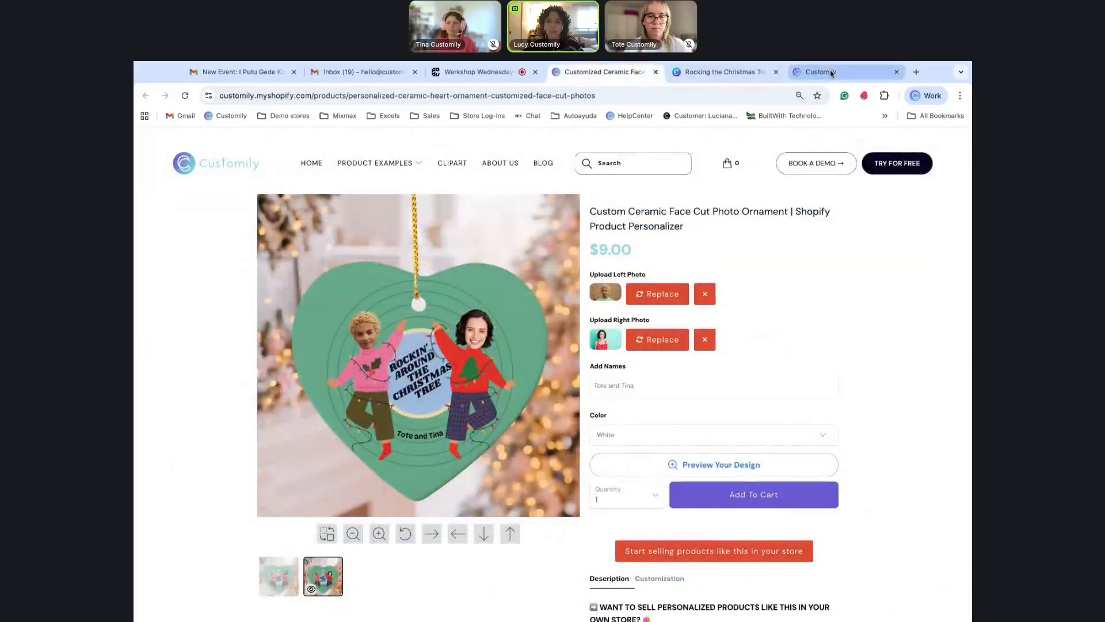
left_click(832, 73)
double_click(709, 227)
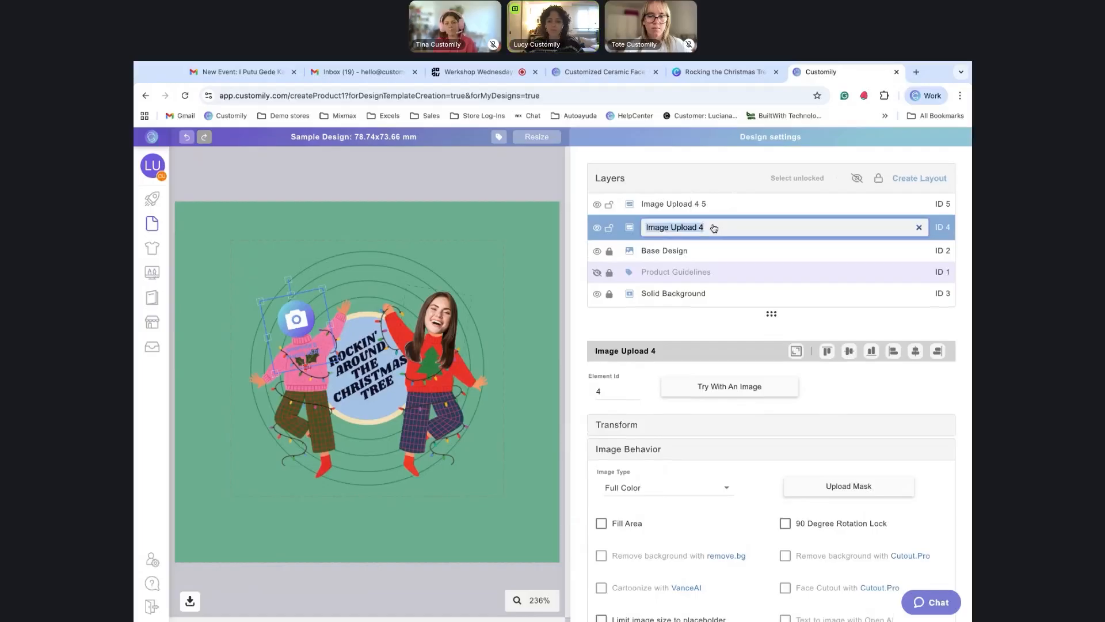
type("Upload left photo")
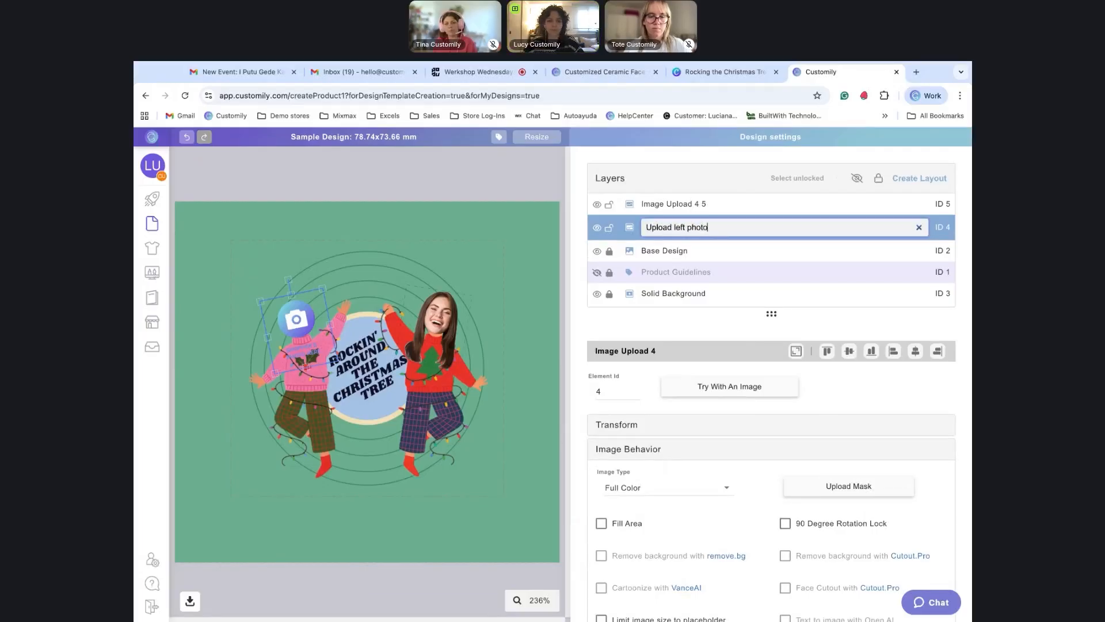
Rename the red-sweater figure's placeholder layer "Upload right photo" and check which placeholder each renamed layer matches.
double_click(722, 207)
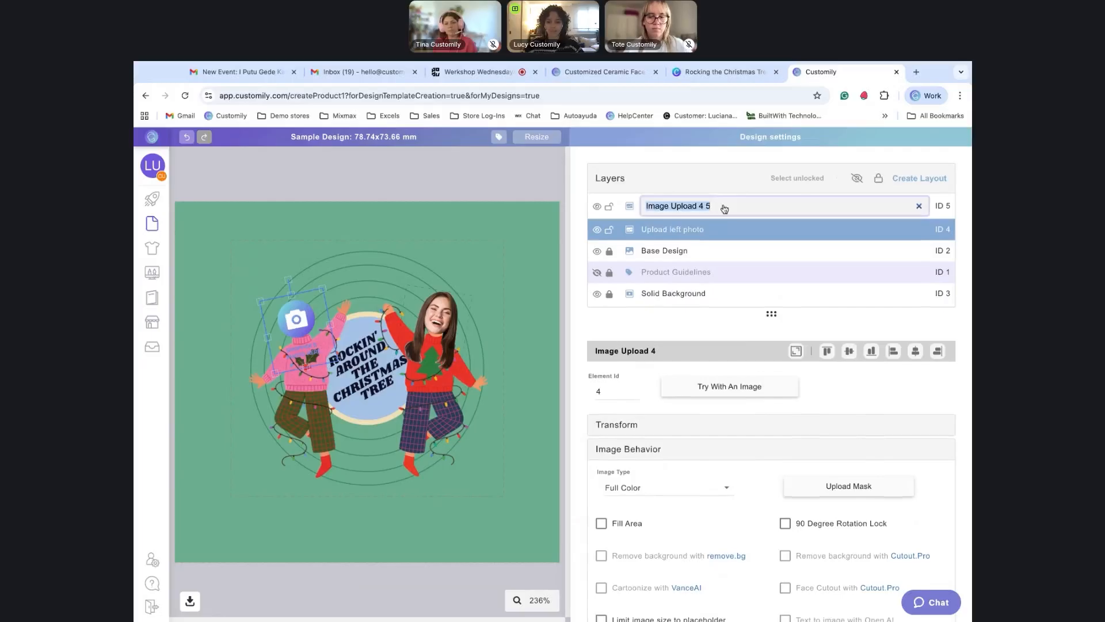
type("Upload right")
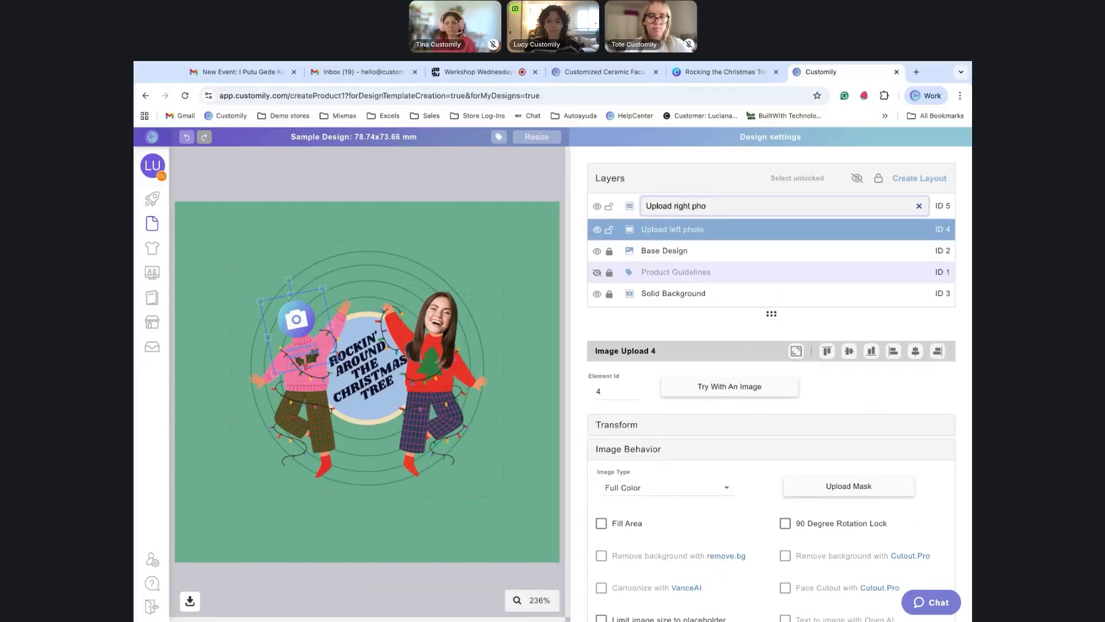
type(" photo")
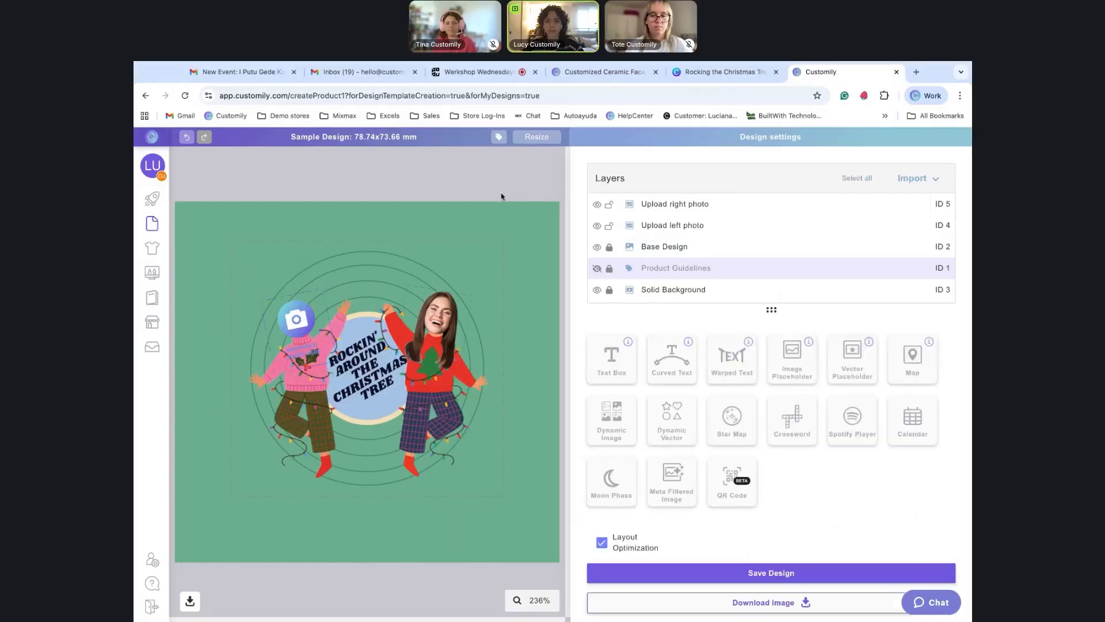
left_click(501, 192)
left_click(438, 328)
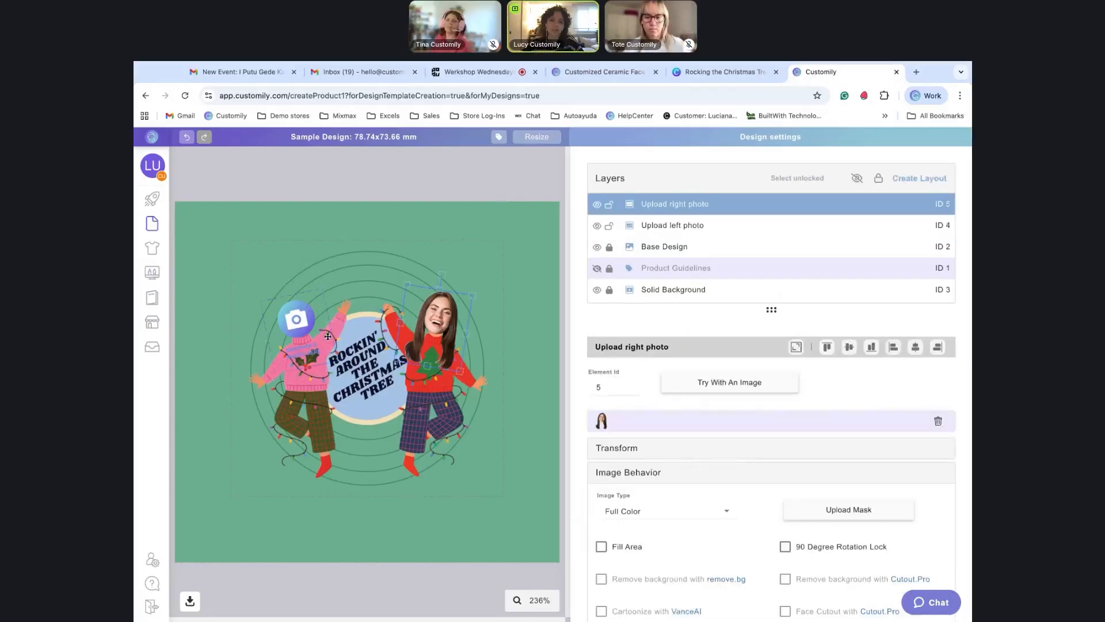
left_click(297, 345)
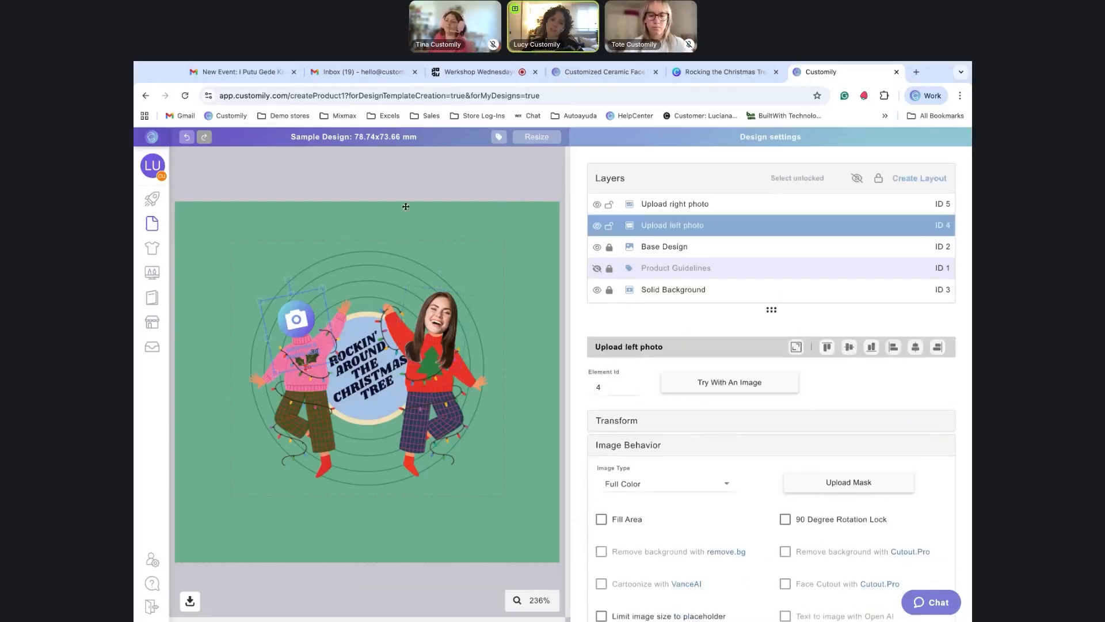
left_click(490, 175)
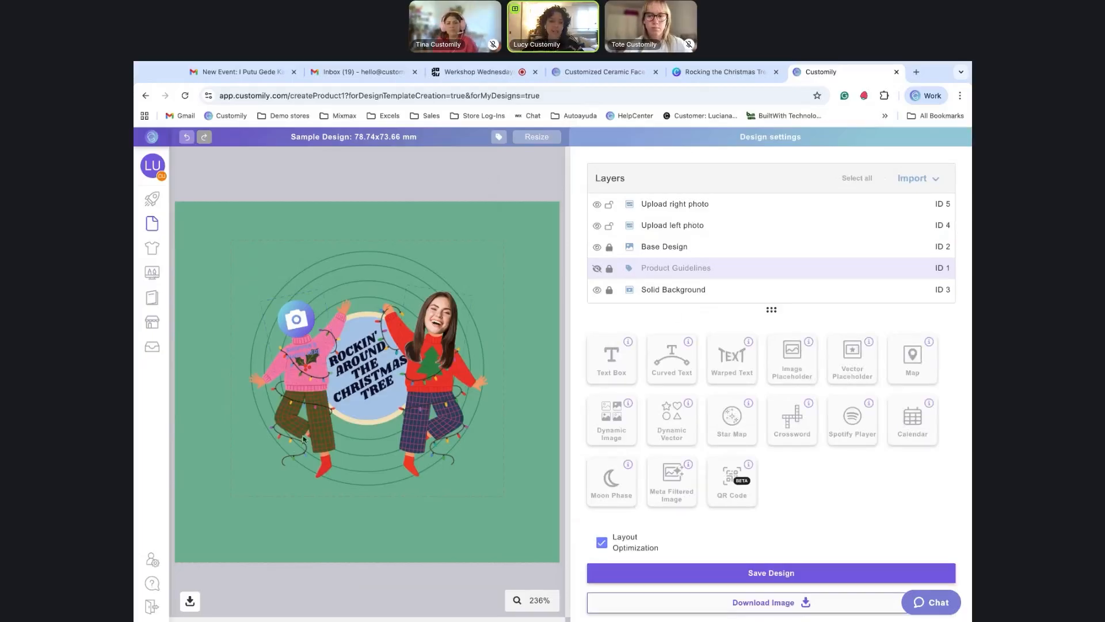
Add a Curved Text element and set its side to Convex.
left_click(685, 376)
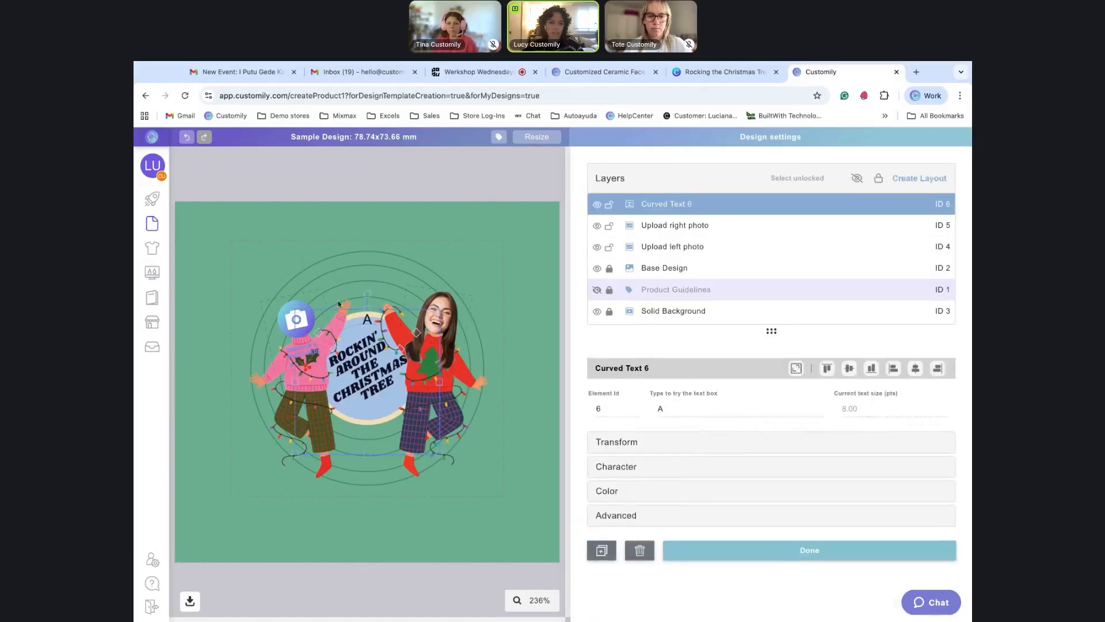
left_click(625, 469)
scroll(626, 469, "down", 3)
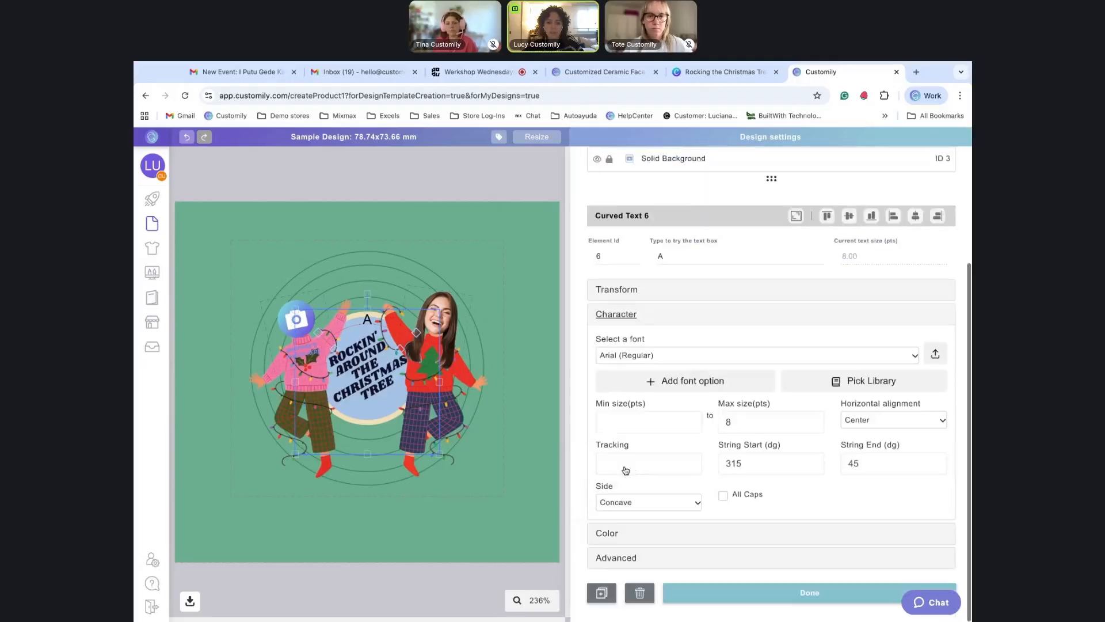
left_click(662, 506)
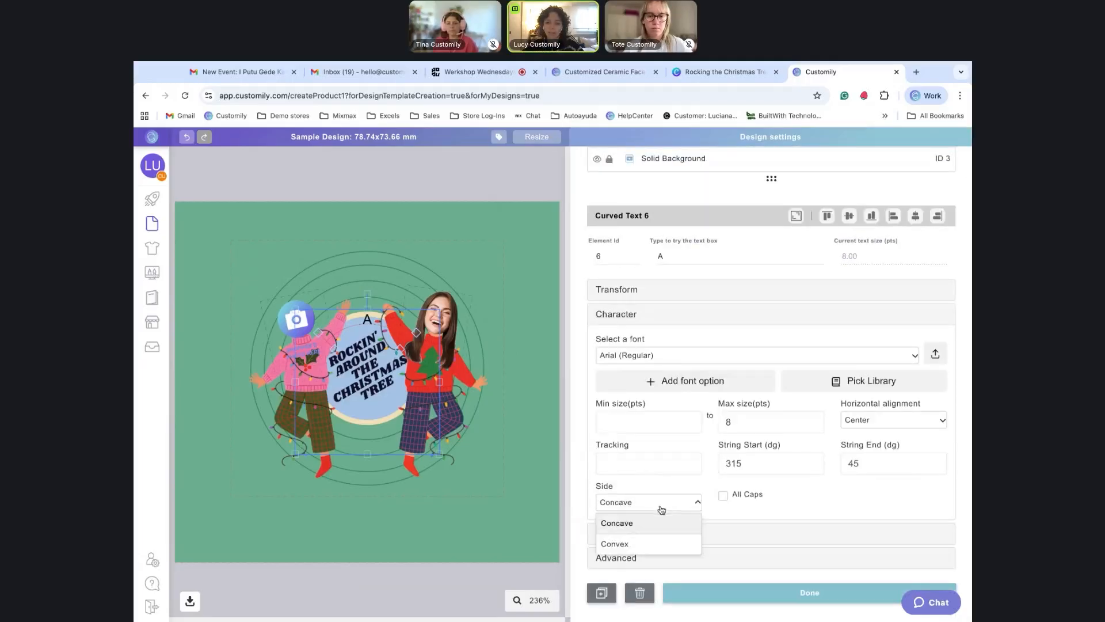
left_click(614, 544)
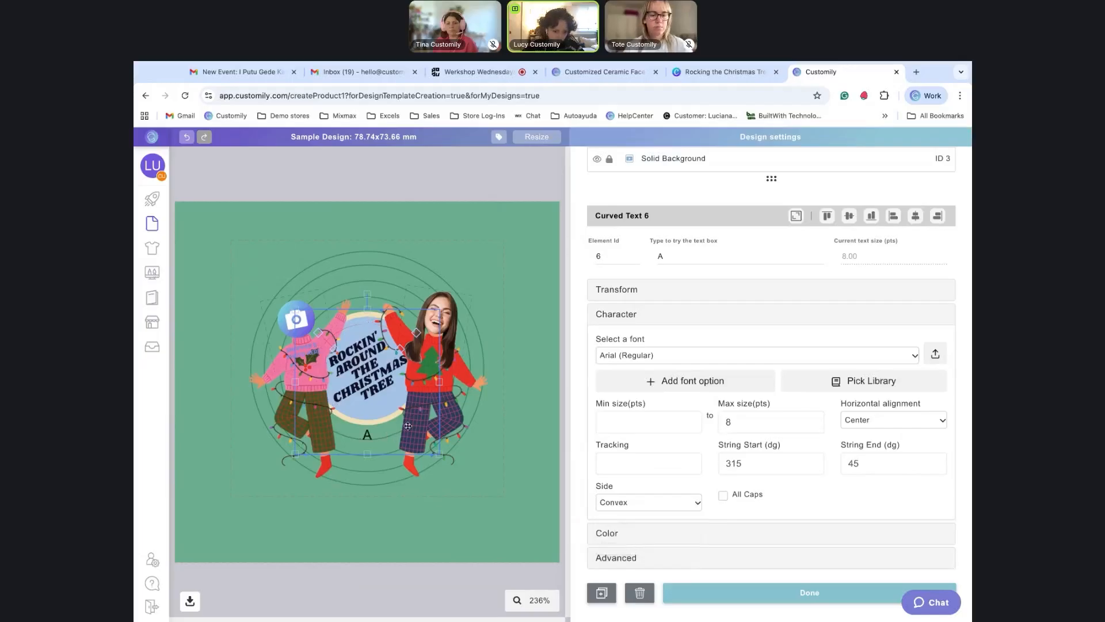
Enlarge the curved text's circle and center it on the artwork so the text sits between the figures' legs, comparing with the sample product page.
scroll(342, 422, "up", 1)
scroll(341, 422, "up", 2)
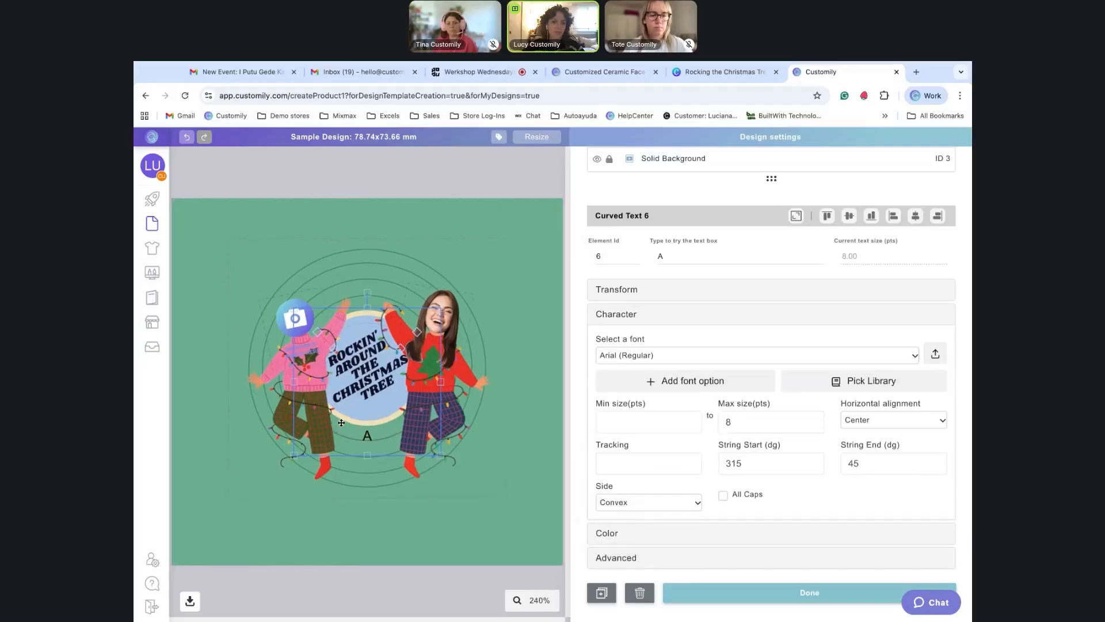
scroll(476, 346, "up", 1)
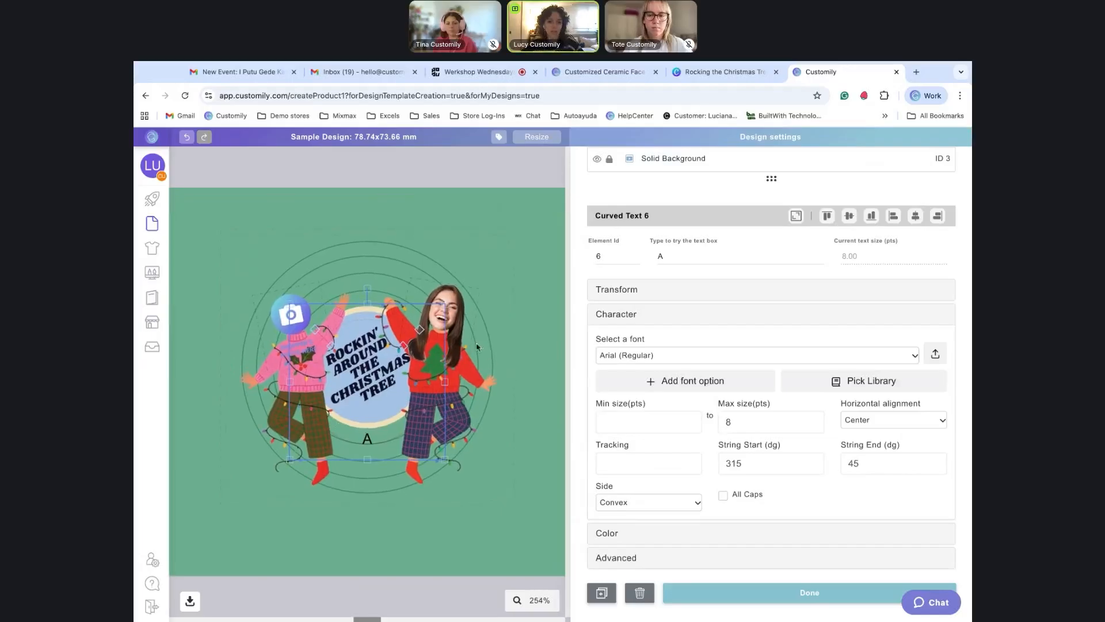
left_click_drag(447, 305, 482, 269)
left_click_drag(426, 323, 408, 337)
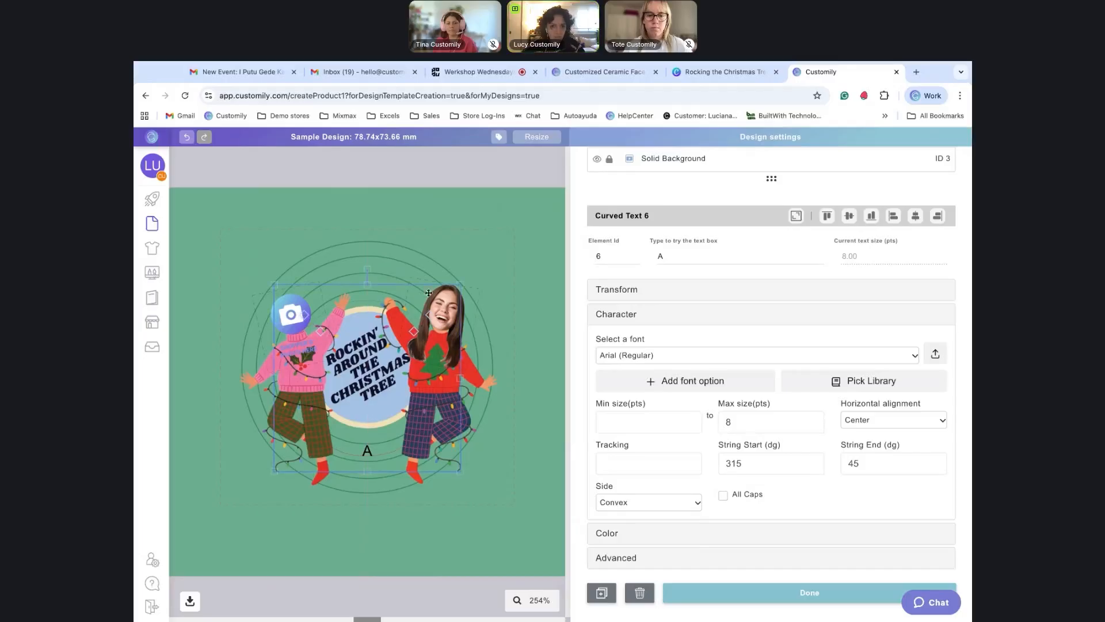
left_click_drag(462, 286, 474, 273)
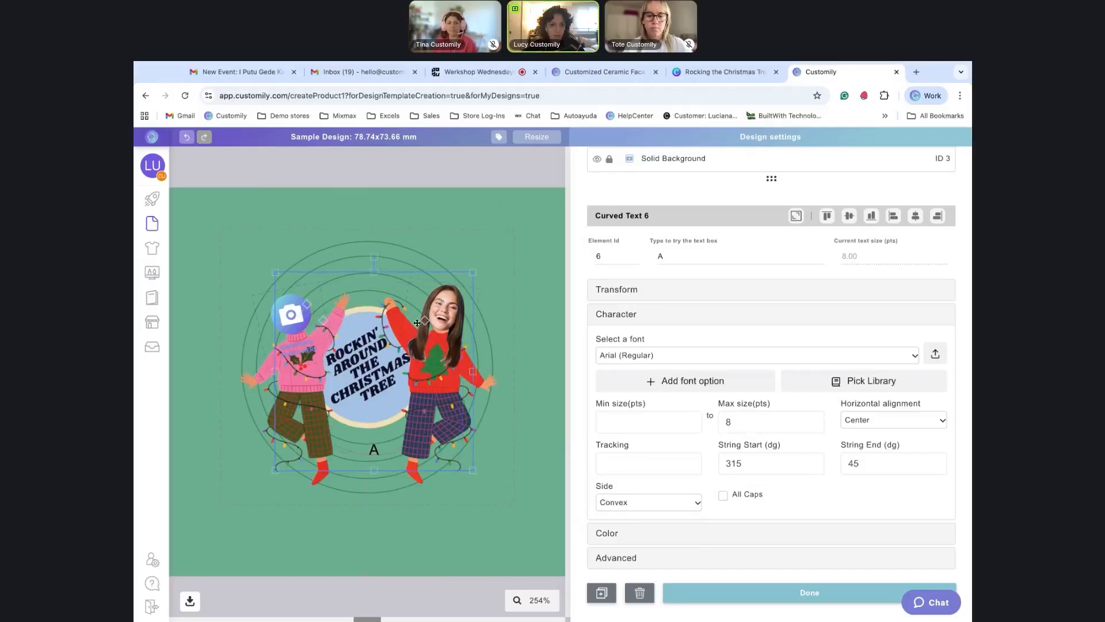
left_click_drag(411, 337, 405, 336)
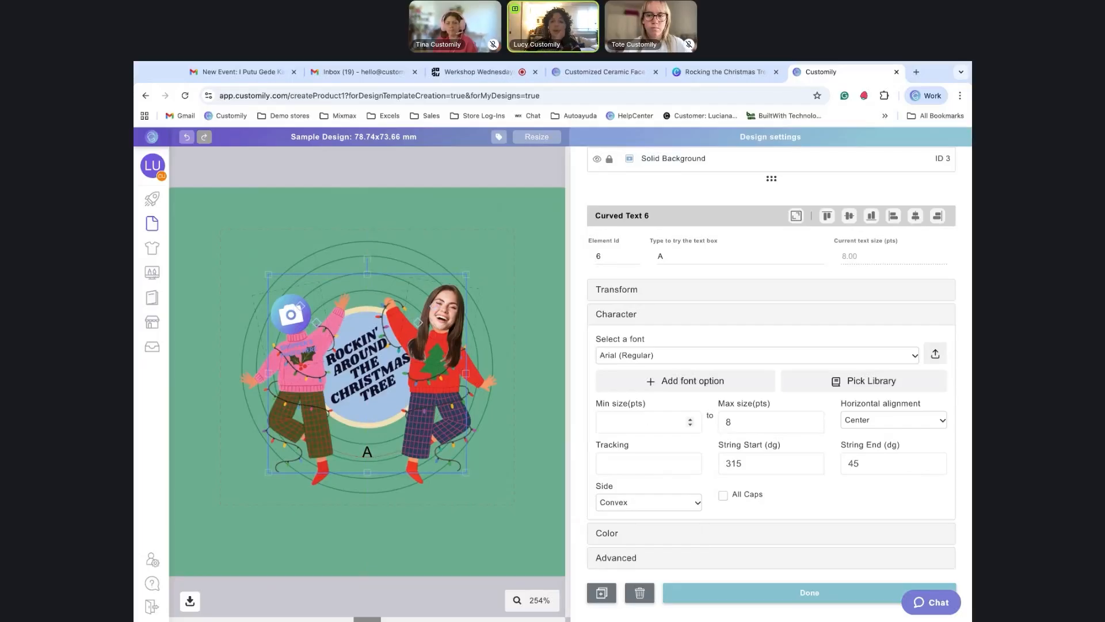
left_click(605, 72)
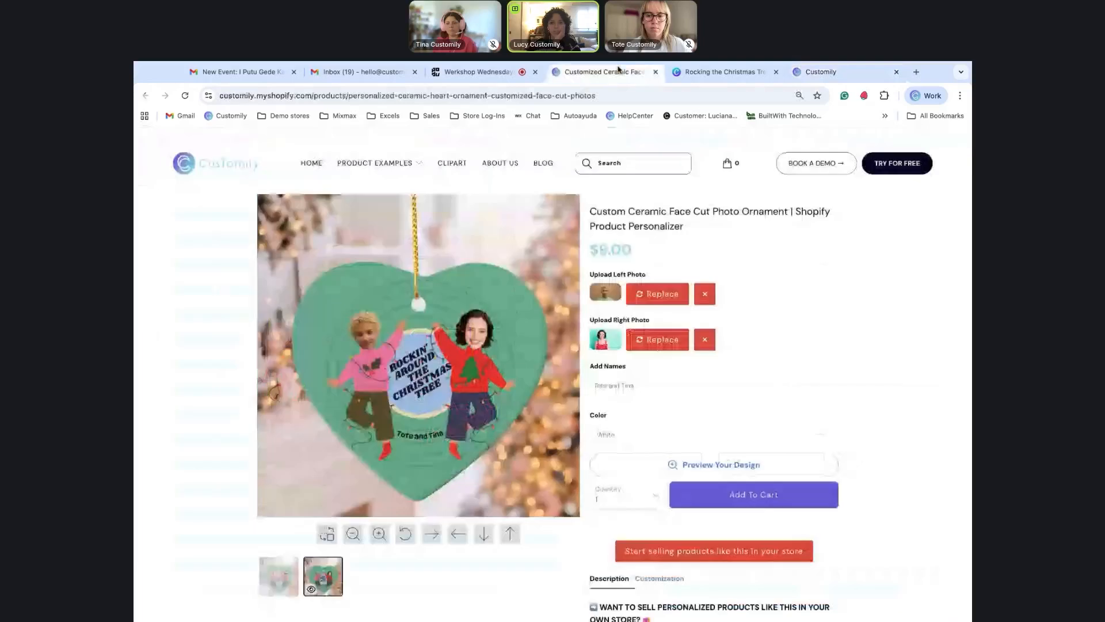
left_click(830, 71)
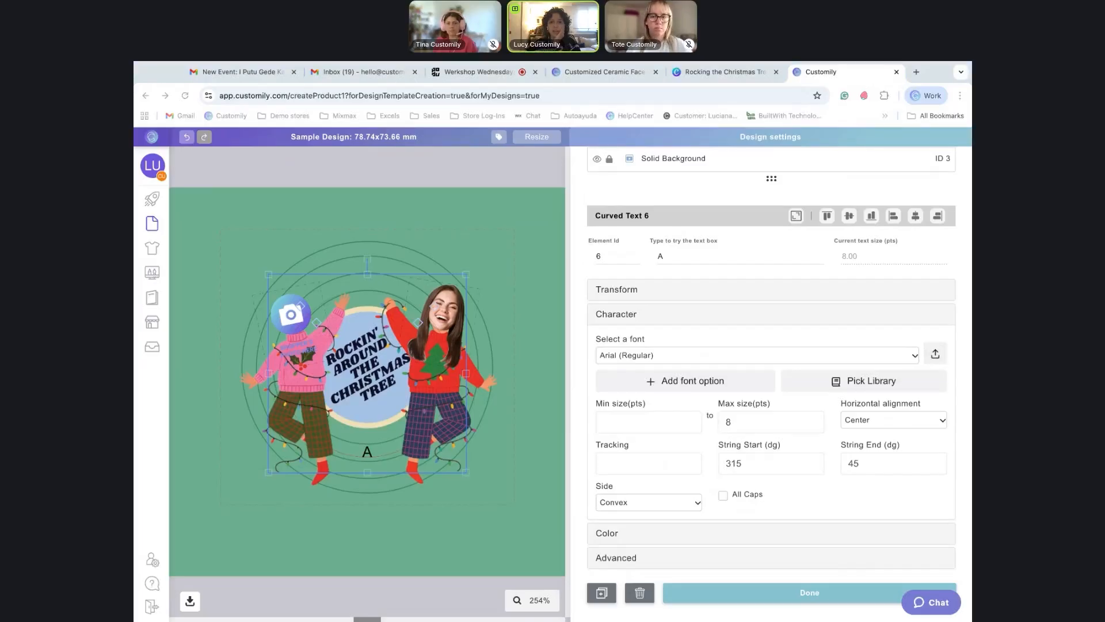
Set the curved text's font to DynaPuff (Regular).
left_click(792, 461)
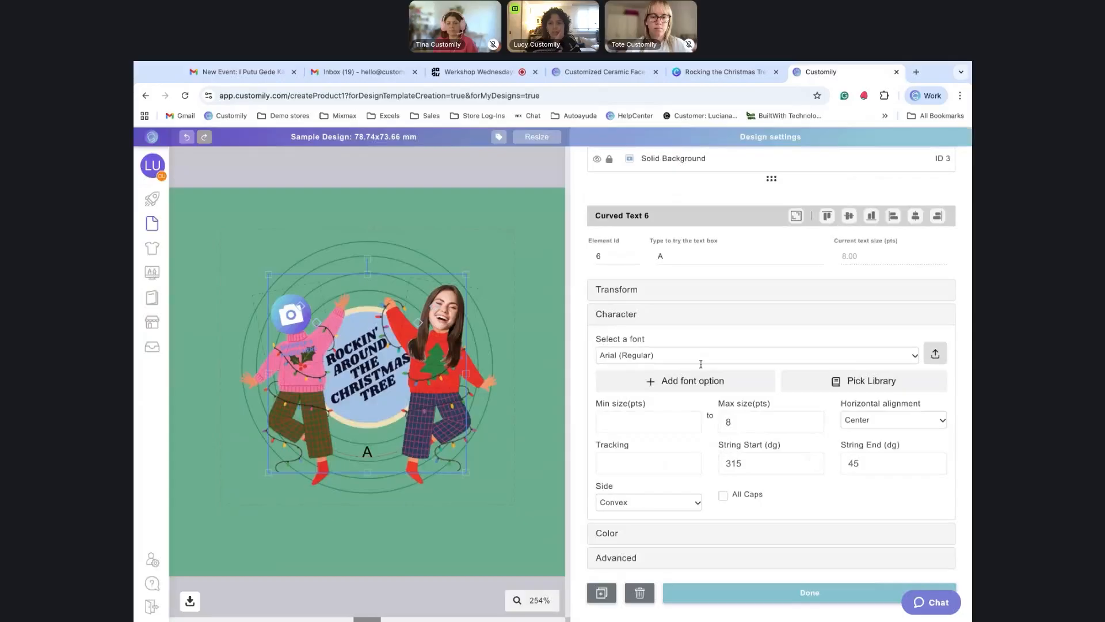
left_click(700, 357)
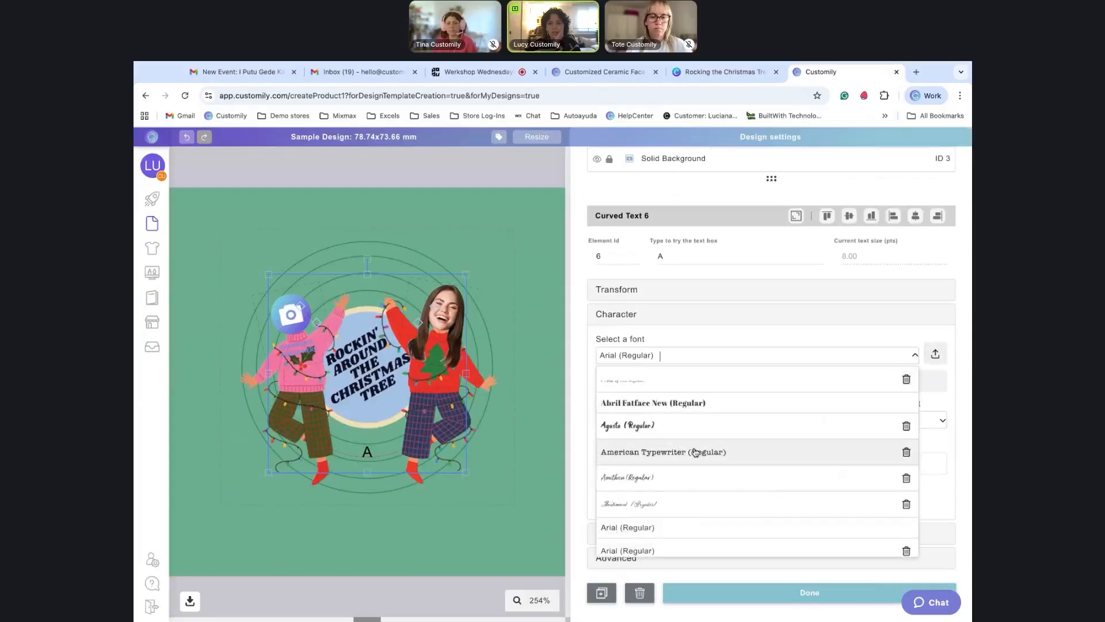
type("dyn")
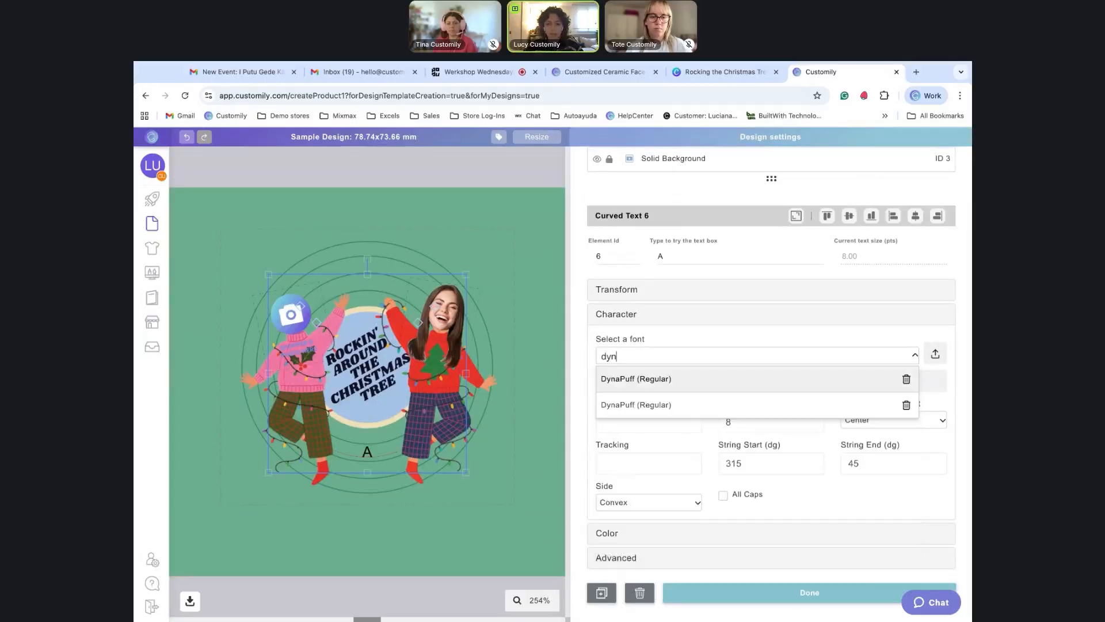
left_click(677, 379)
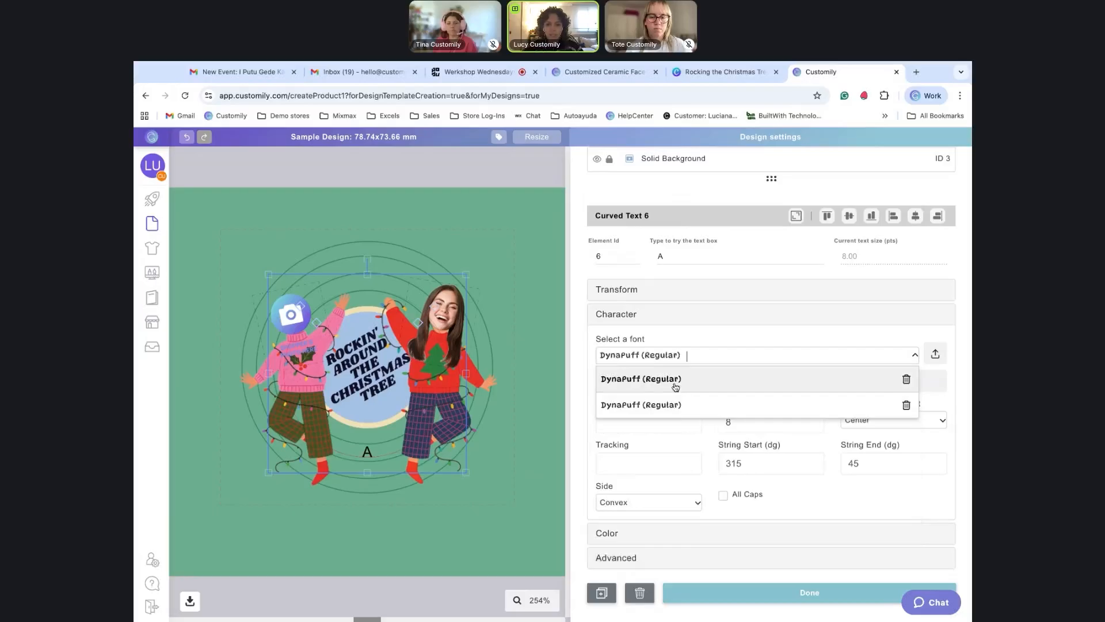
Replace the curved text's sample text with two first names joined by an ampersand.
double_click(678, 257)
type("Tote ")
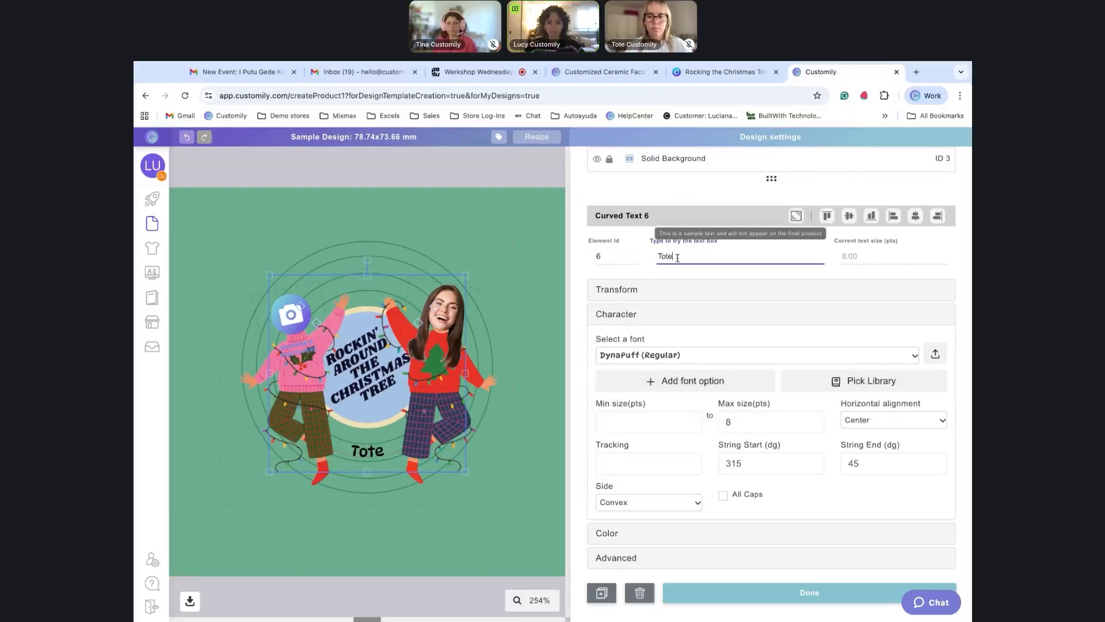
type("& ")
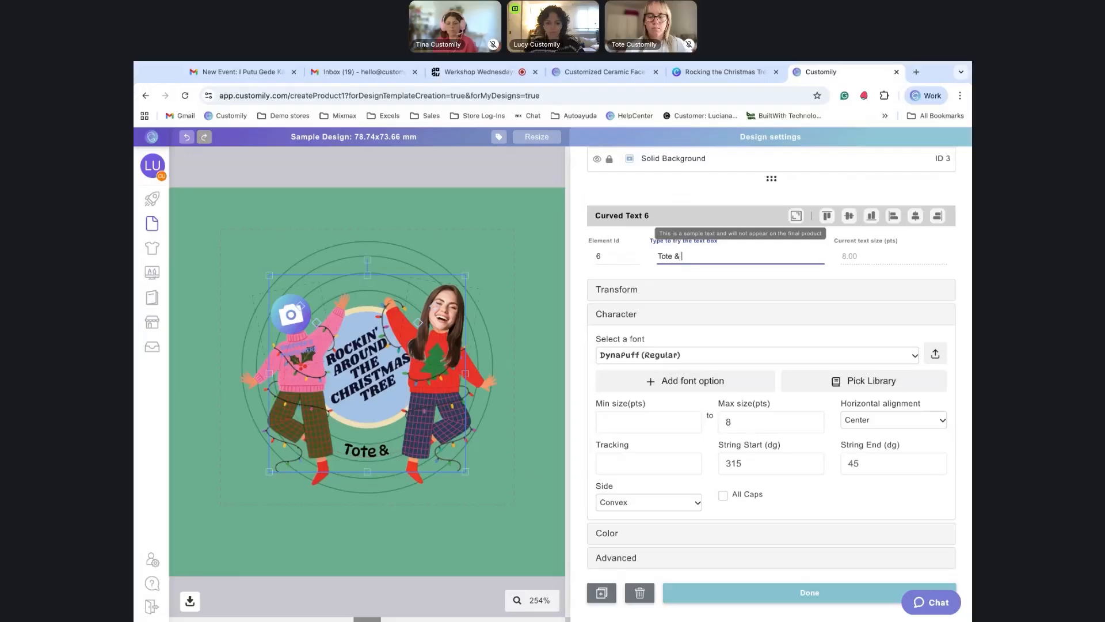
type("Tina")
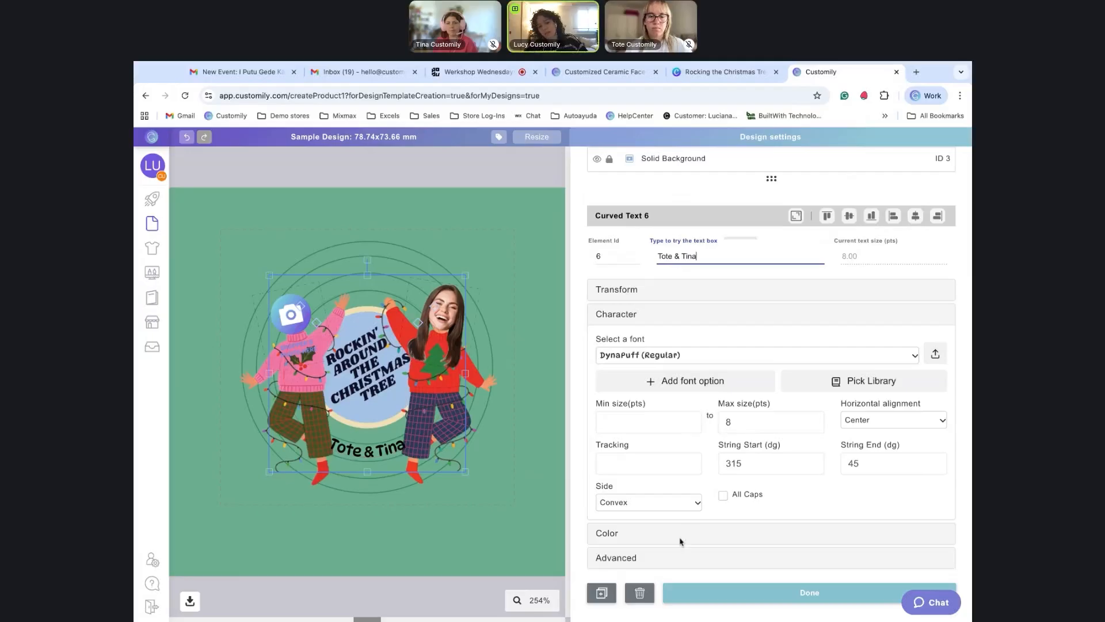
Set the curved text's maximum size to 6 pts and shrink its circle slightly, keeping it centered on the artwork.
left_click(814, 426)
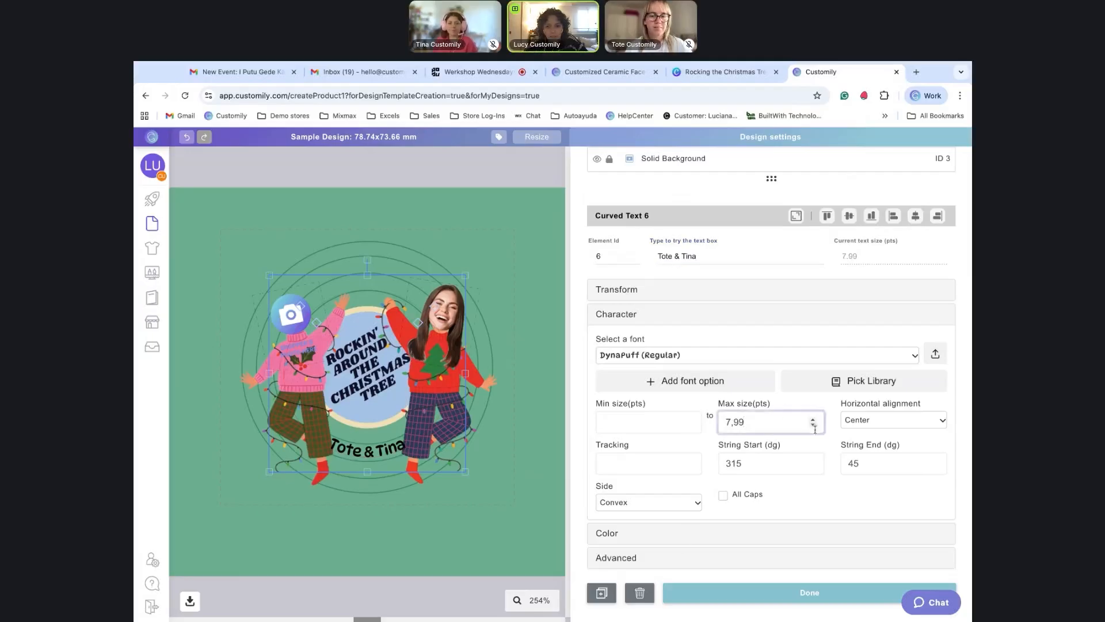
double_click(752, 425)
type("6")
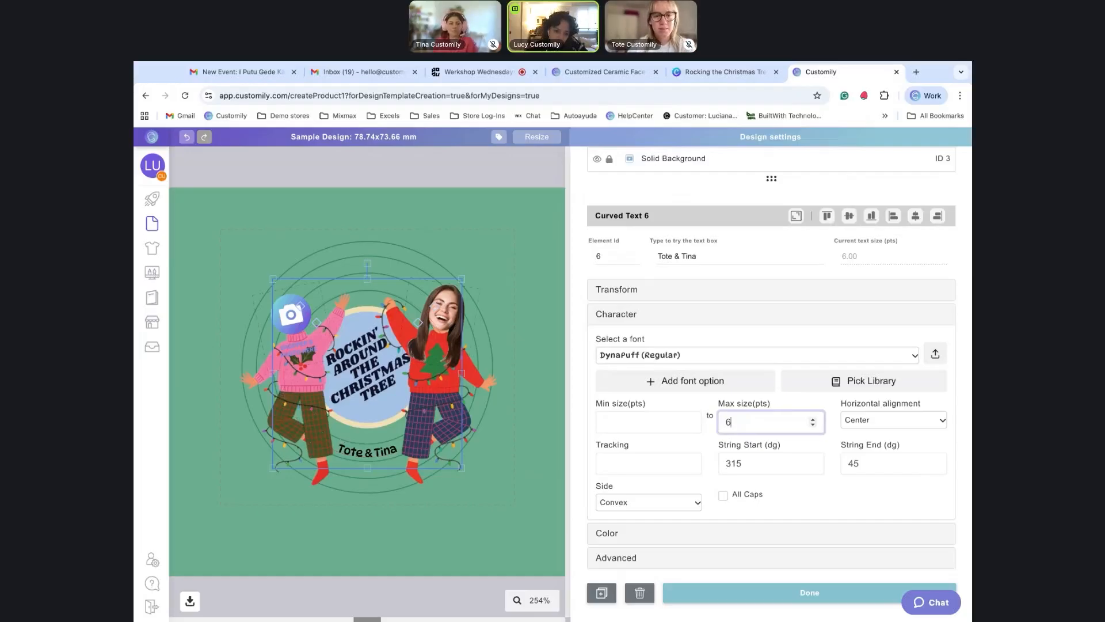
scroll(387, 458, "up", 2)
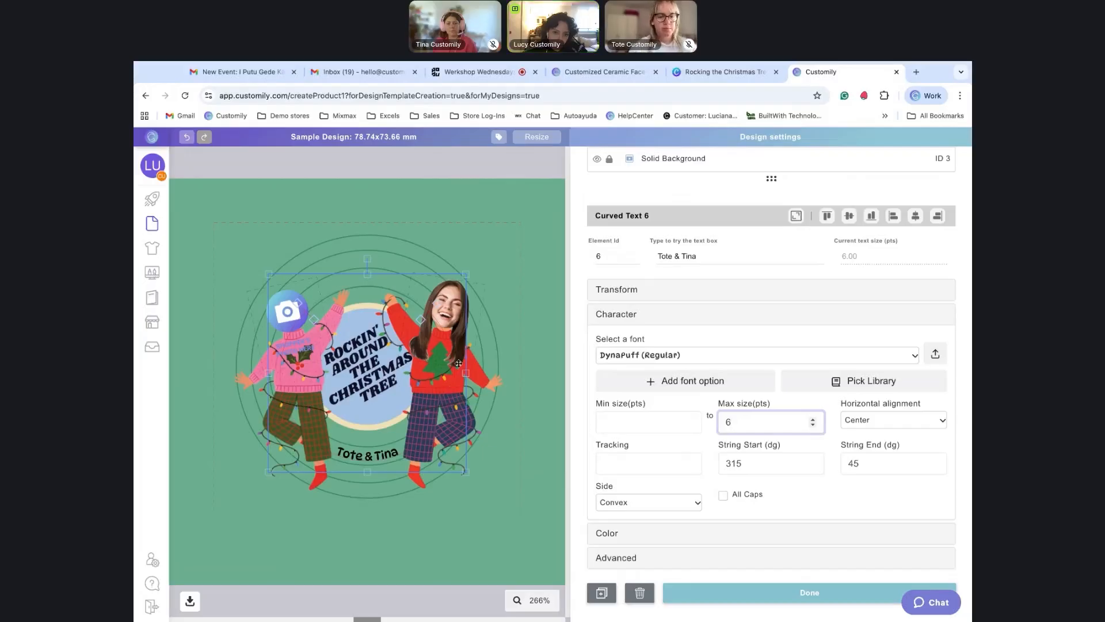
left_click(436, 304)
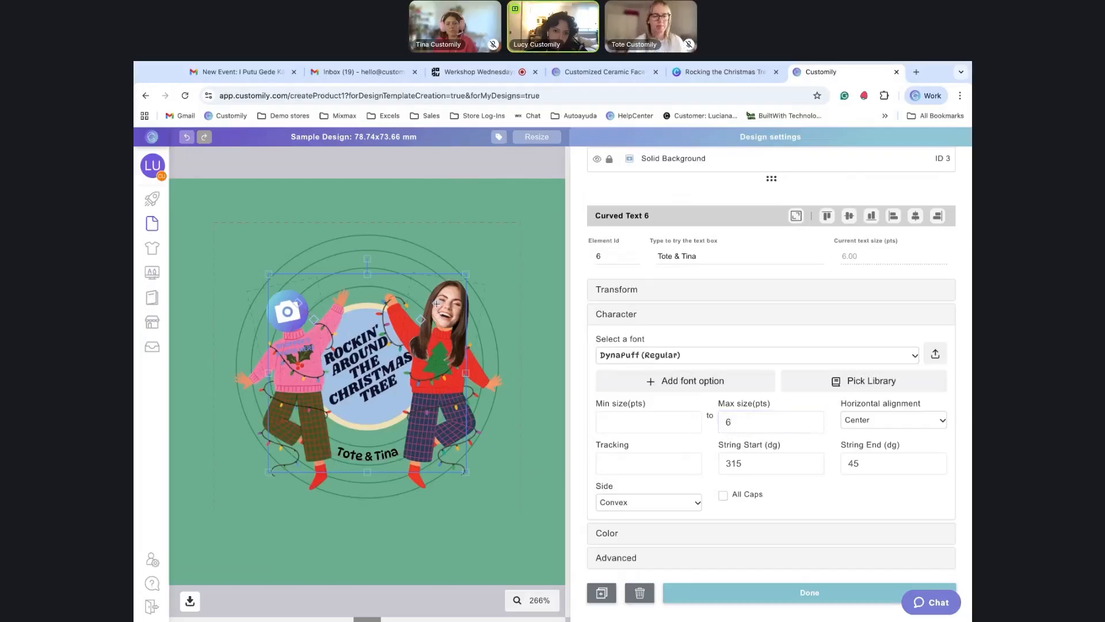
Adjust the curved text's start and end points on its circle so the names sit centered between the figures' legs.
left_click_drag(437, 303, 409, 435)
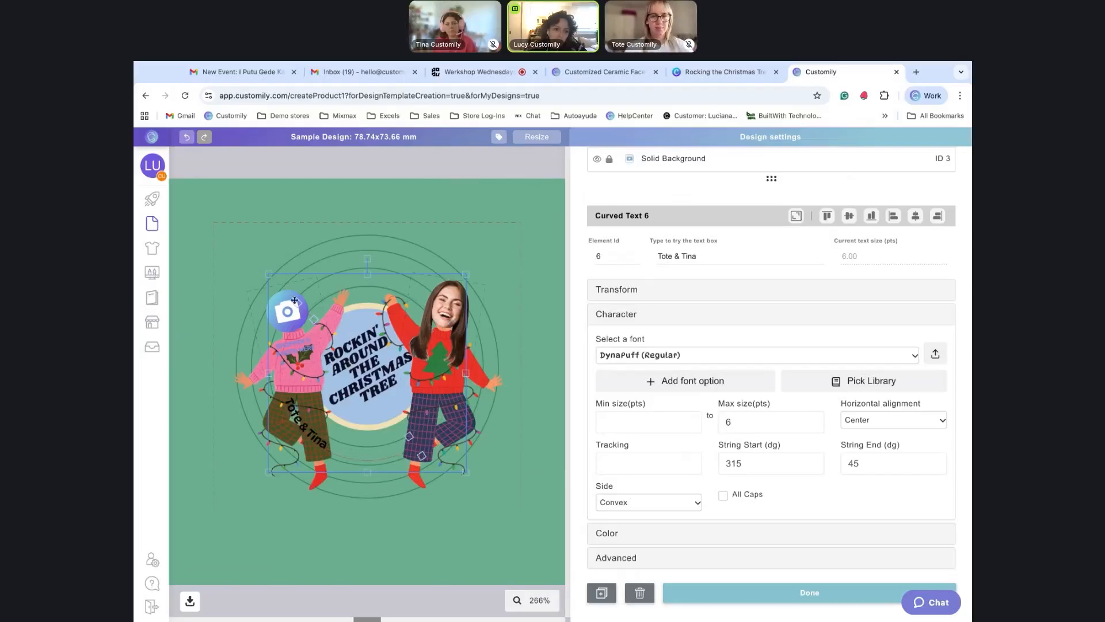
left_click_drag(296, 302, 308, 451)
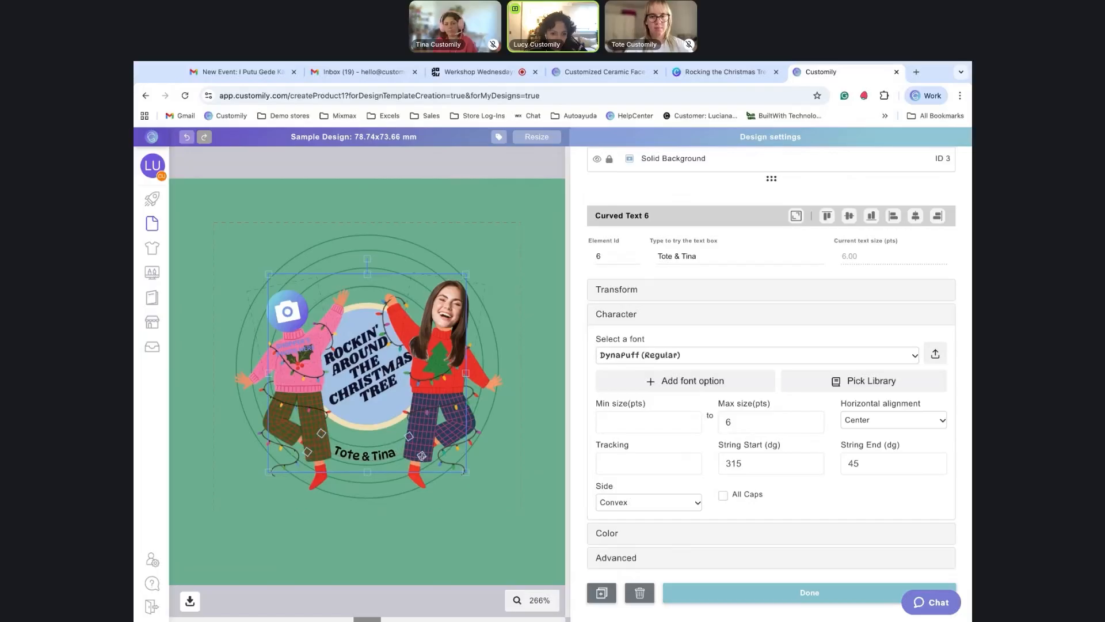
left_click_drag(422, 456, 423, 456)
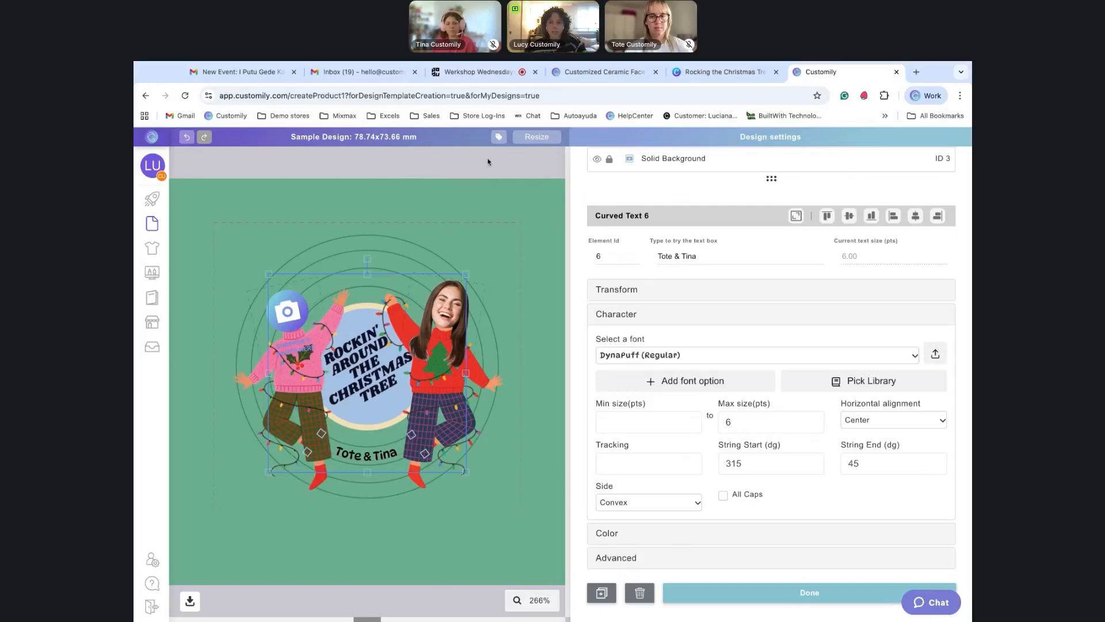
Rename the curved text layer to "Add Names" and deselect it.
scroll(846, 316, "up", 3)
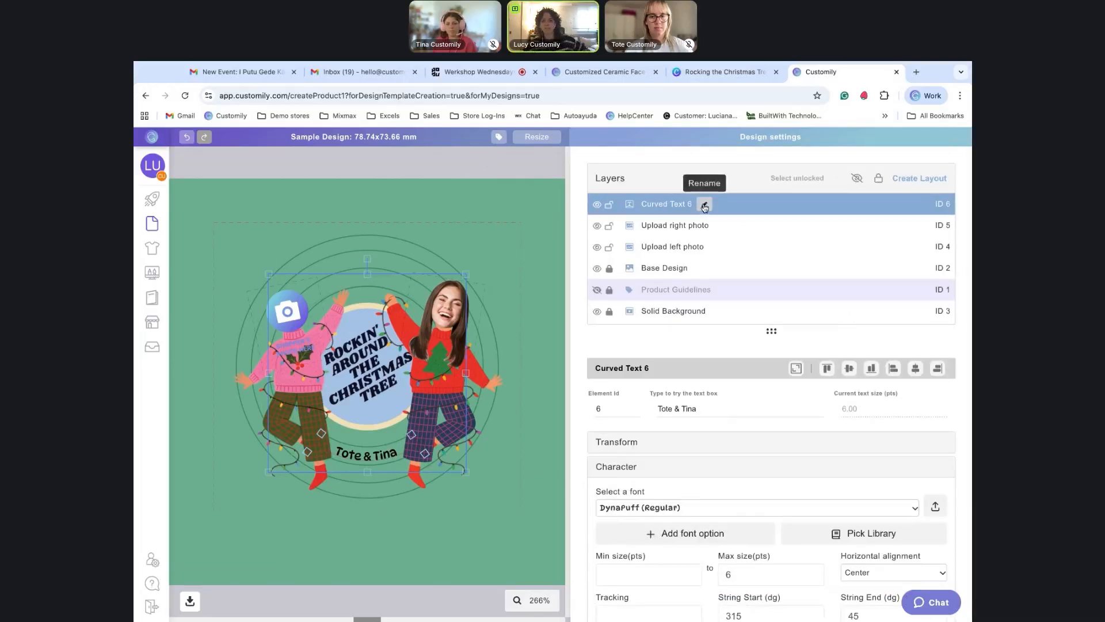
left_click(703, 206)
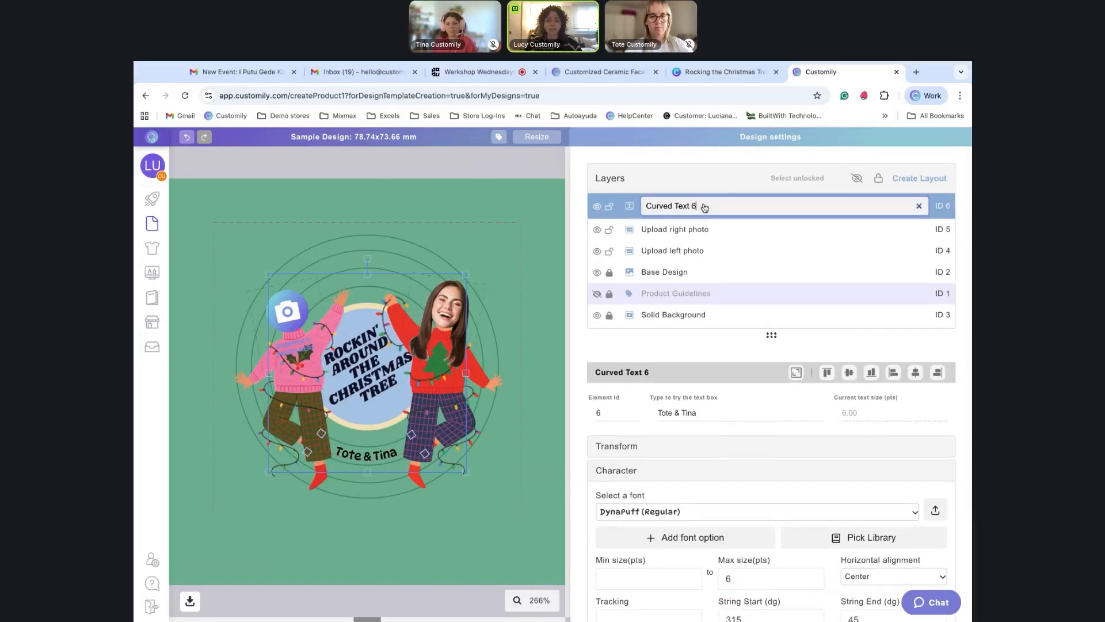
left_click(604, 71)
left_click(829, 75)
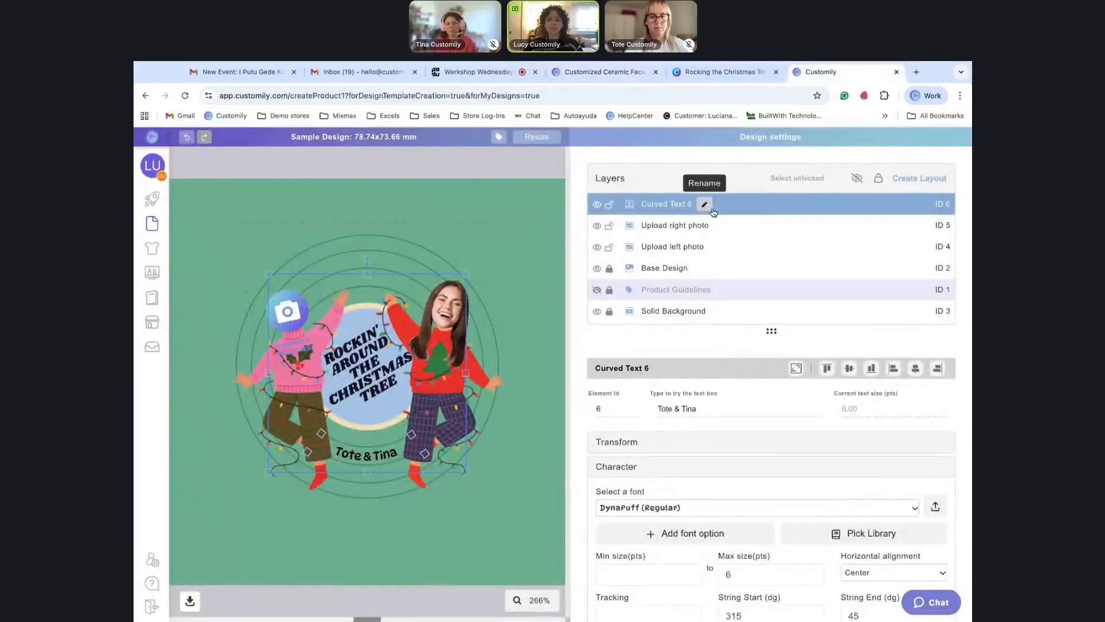
left_click(707, 207)
type("Add Names")
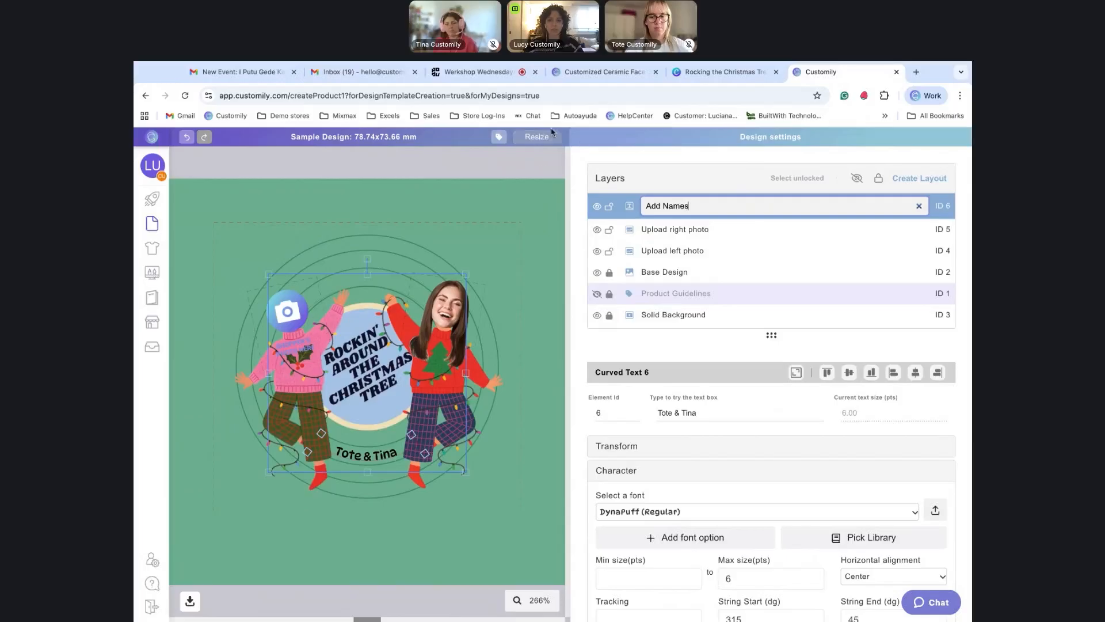
left_click(509, 160)
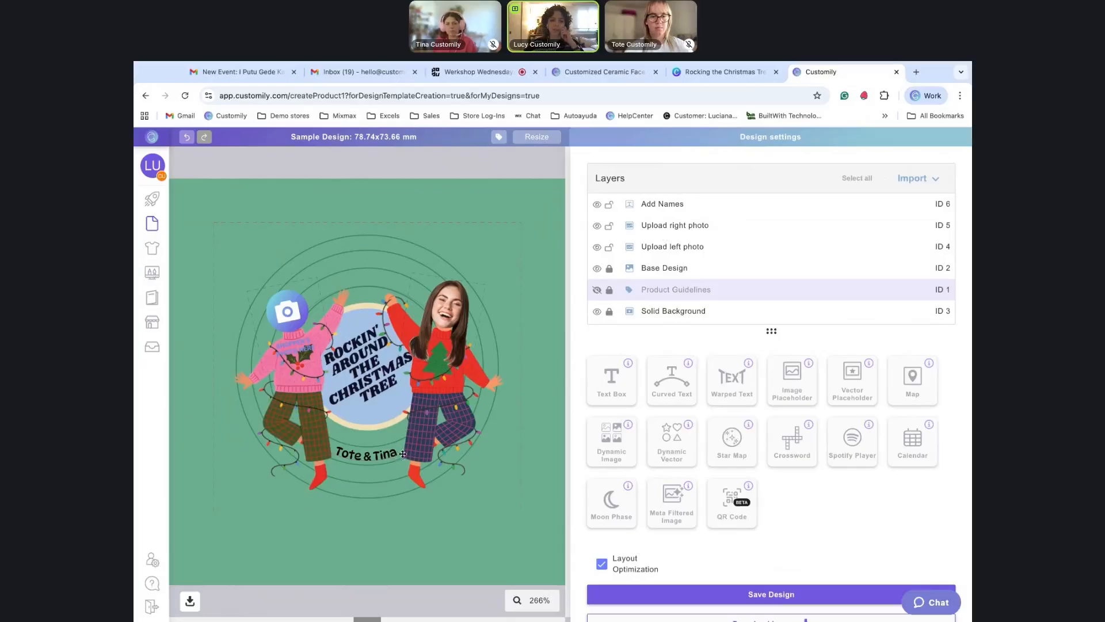
Save the finished ornament design and return to the list of designs.
scroll(694, 458, "down", 1)
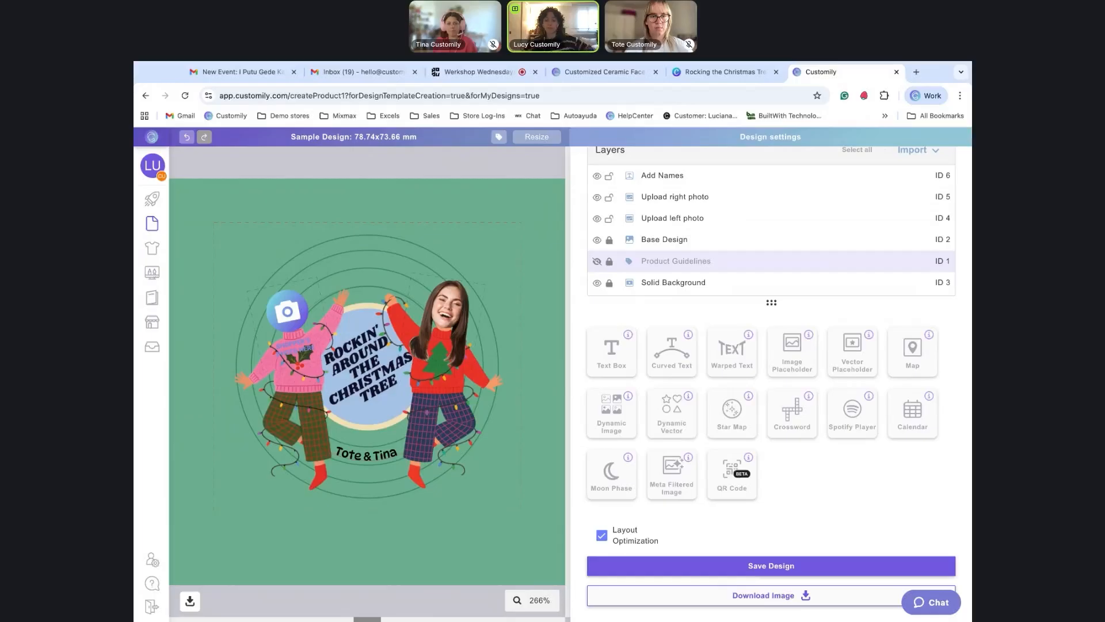
left_click(754, 569)
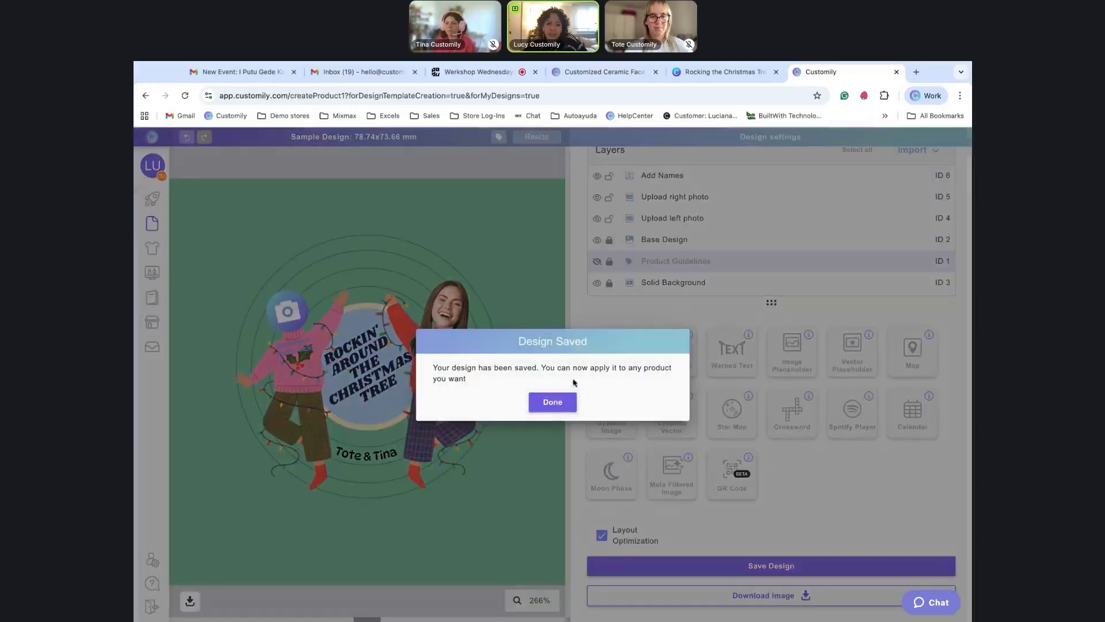
left_click(556, 404)
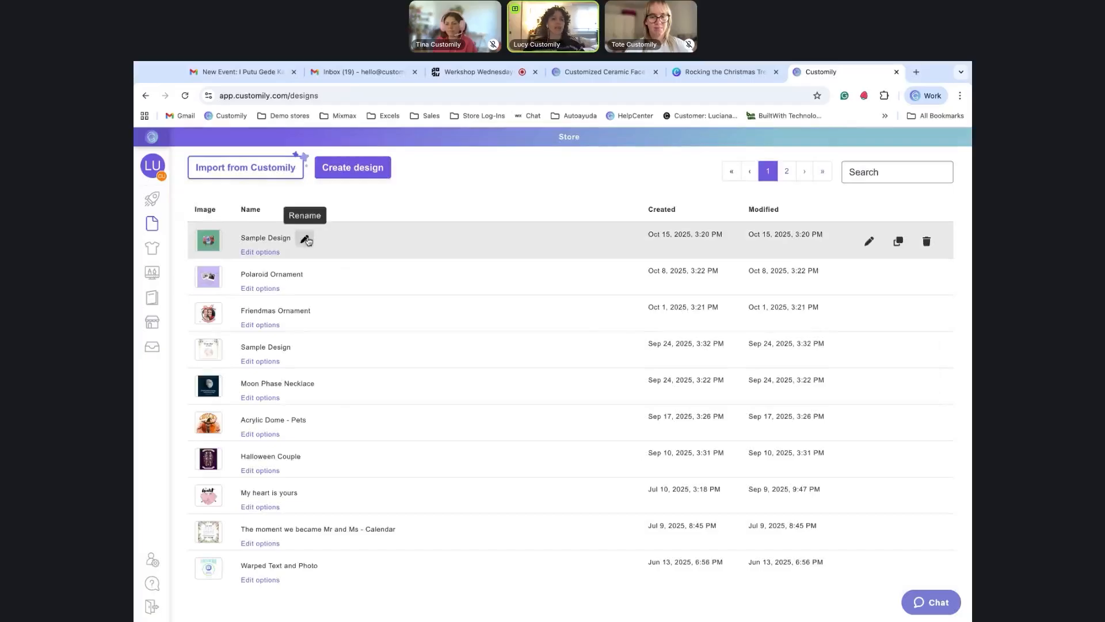
Rename the newly saved Sample Design to "Rocking around the christmas tree".
left_click(306, 240)
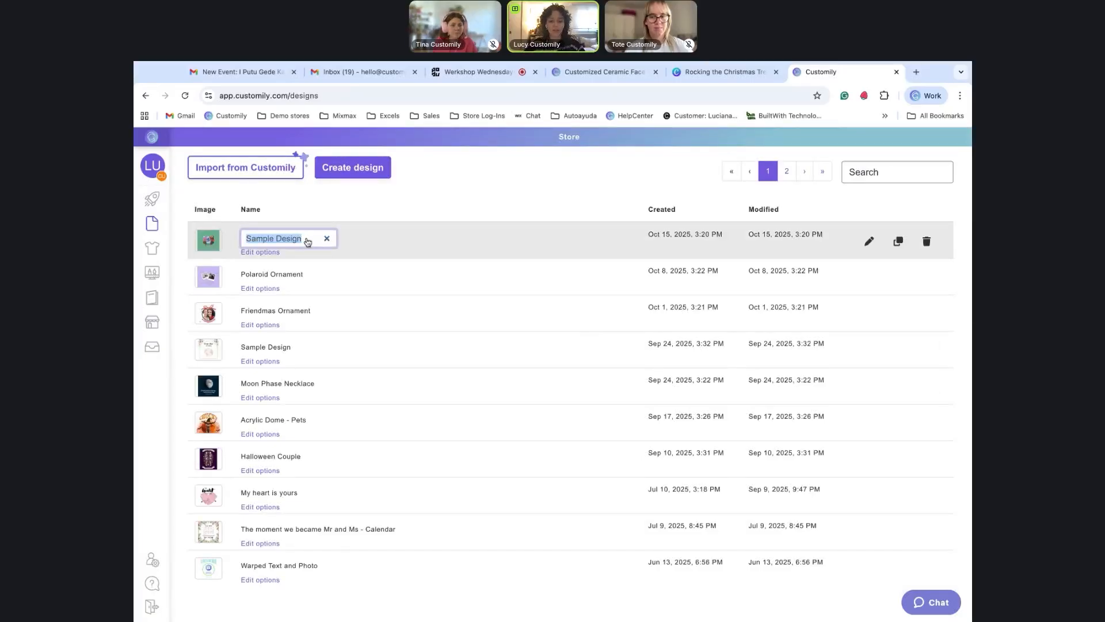
type("Rocking around")
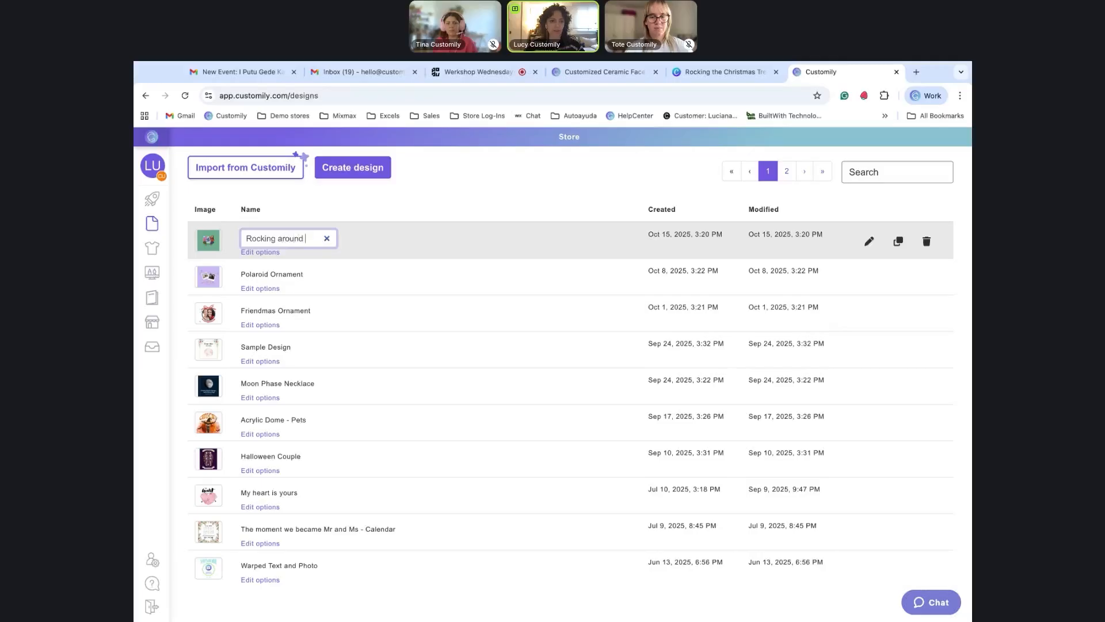
type(" the chri")
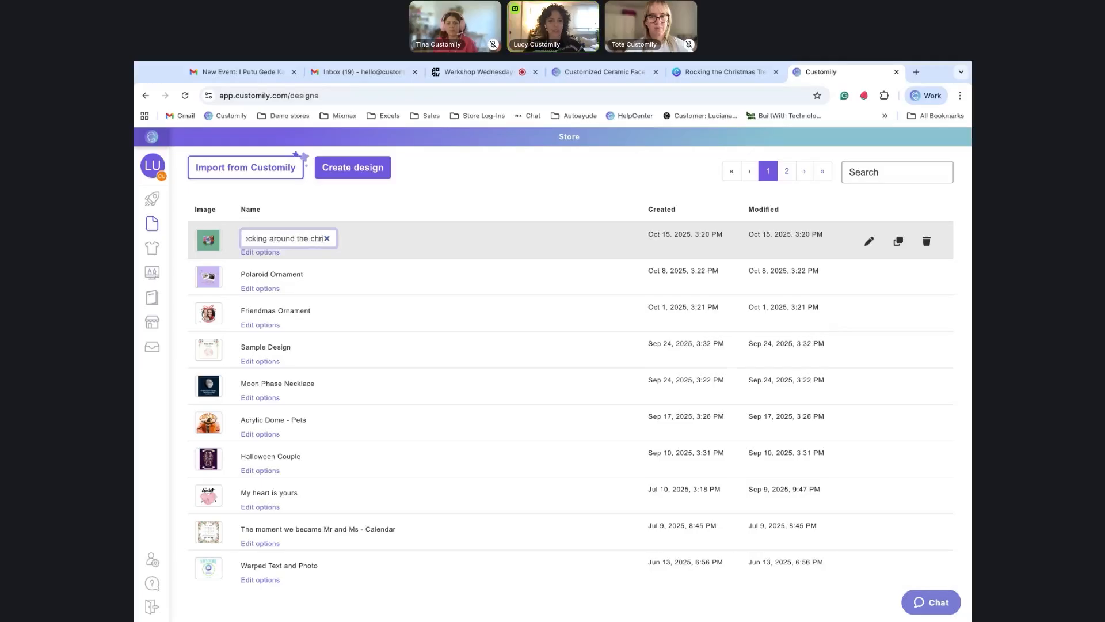
type("stmas tree")
key("Return")
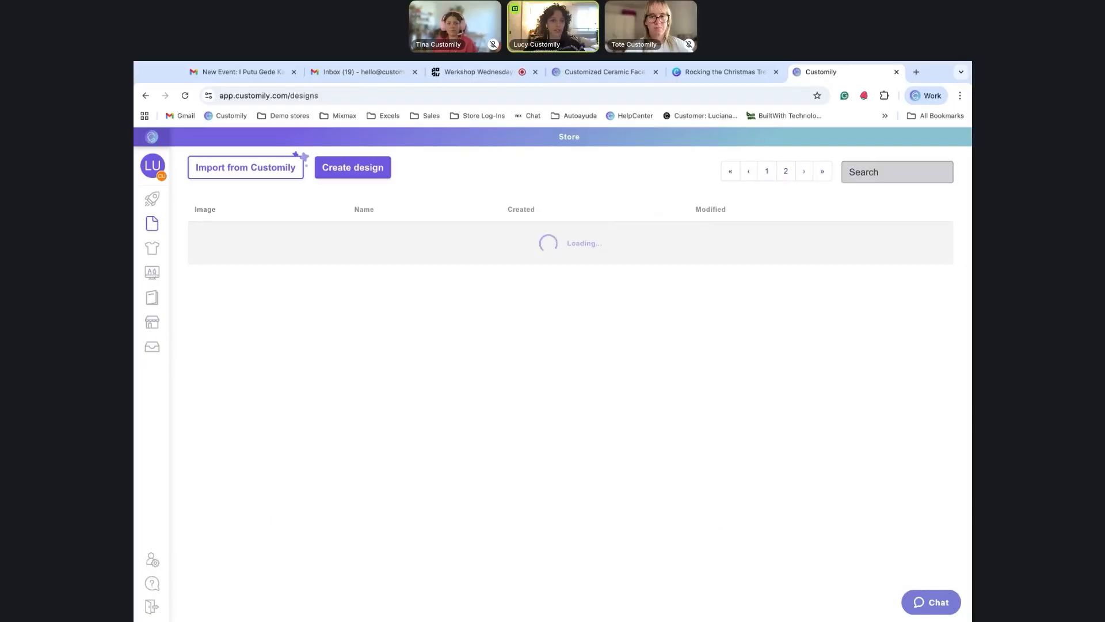
Start publishing a new product with Shine On and choose the Ceramic Heart Ornament by searching for "cer".
mouse_move(154, 214)
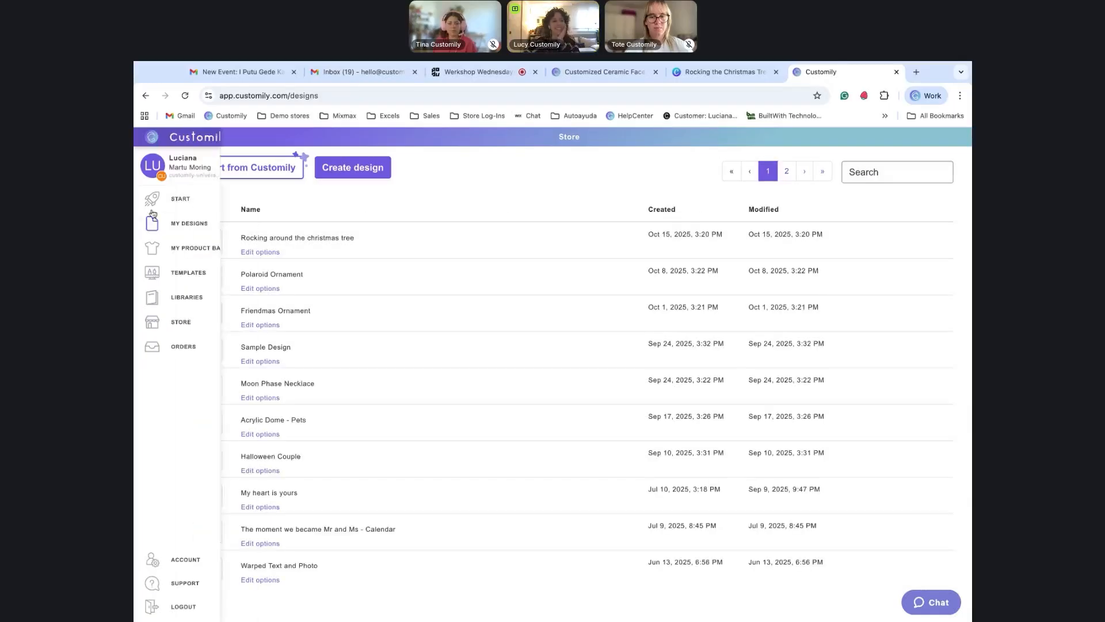
left_click(173, 201)
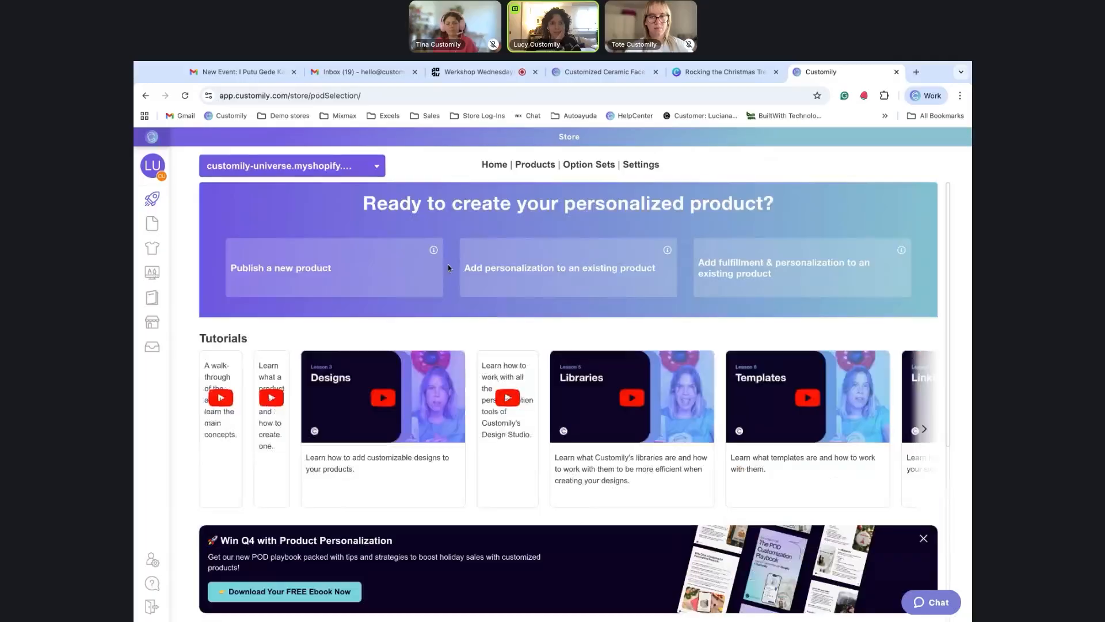
left_click(323, 283)
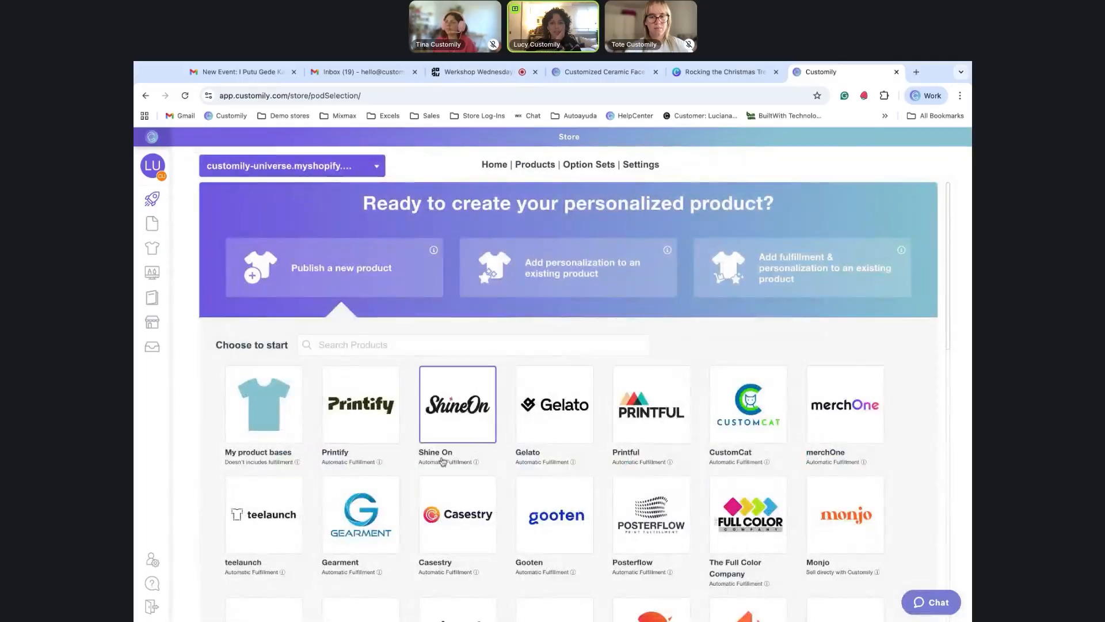
left_click(460, 401)
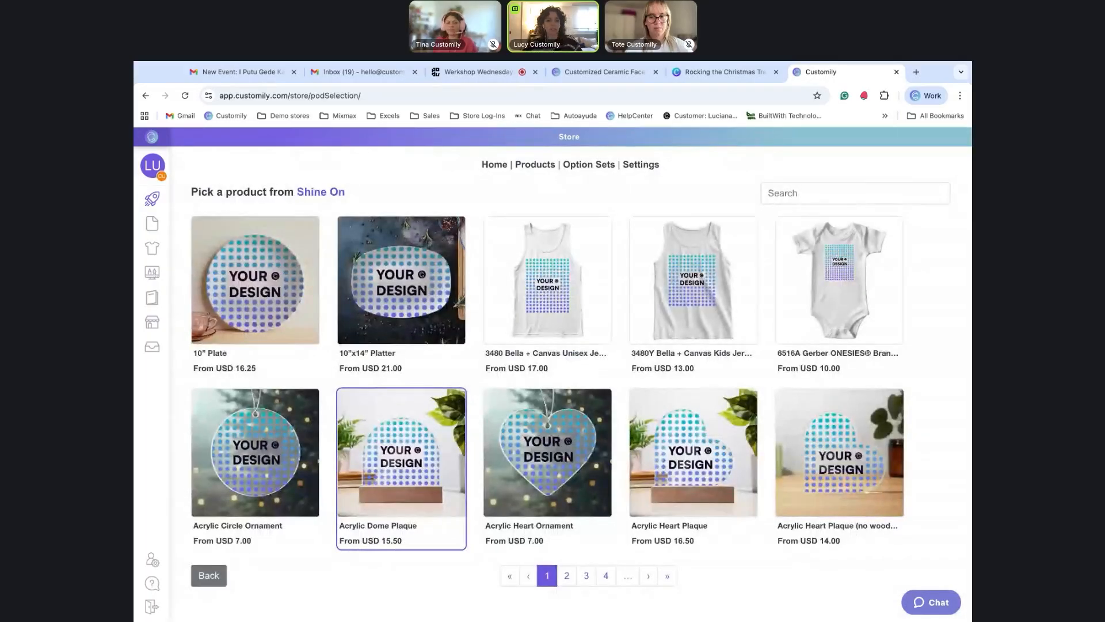
left_click(780, 195)
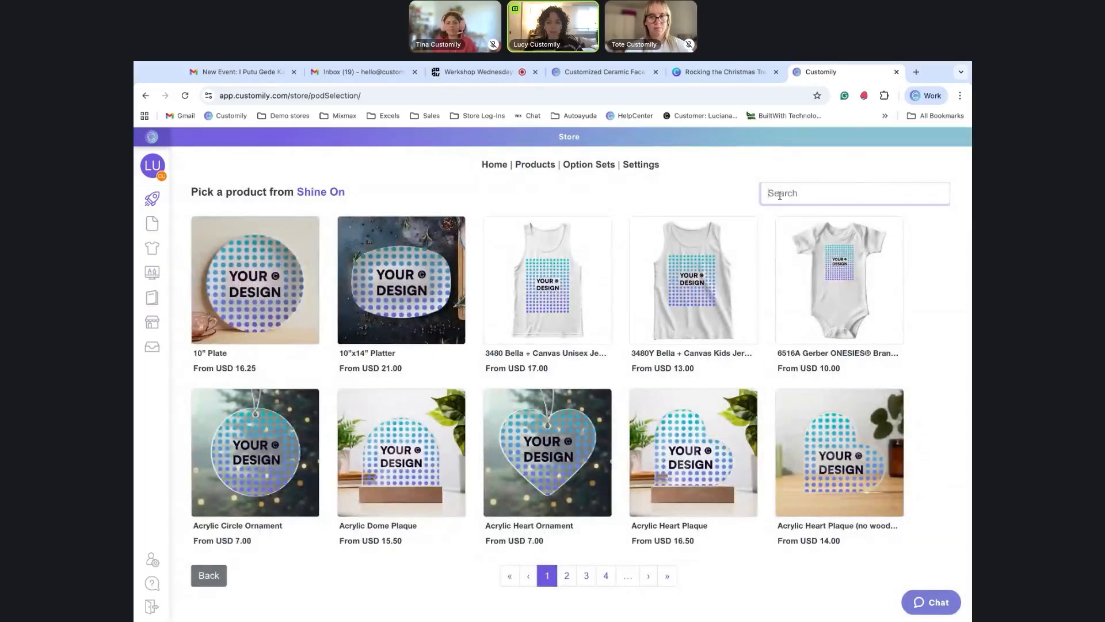
type("cer")
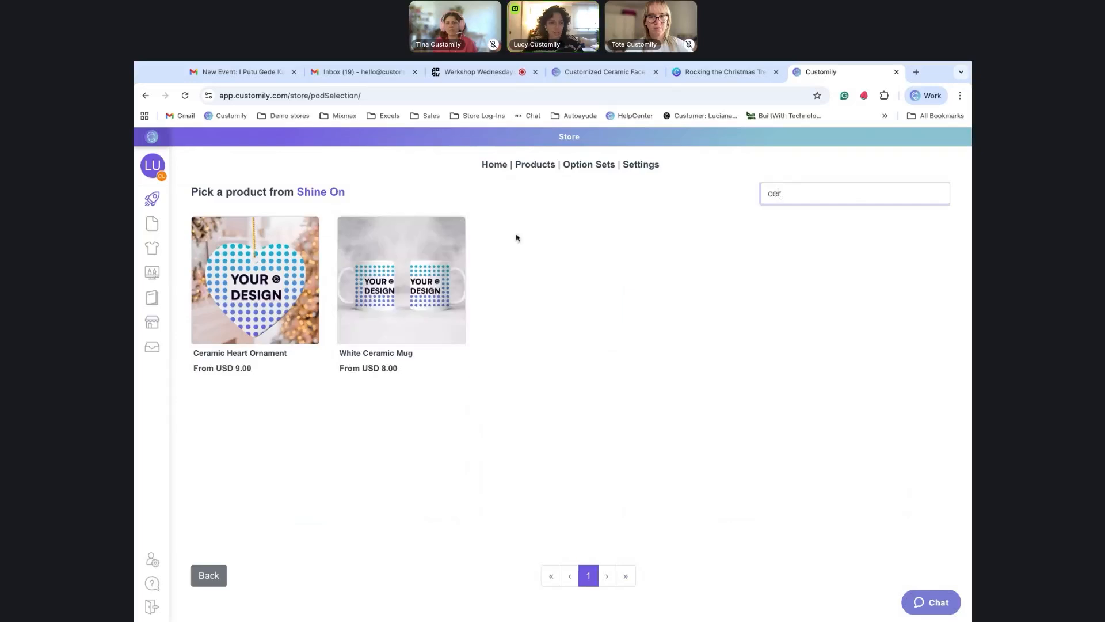
left_click(263, 280)
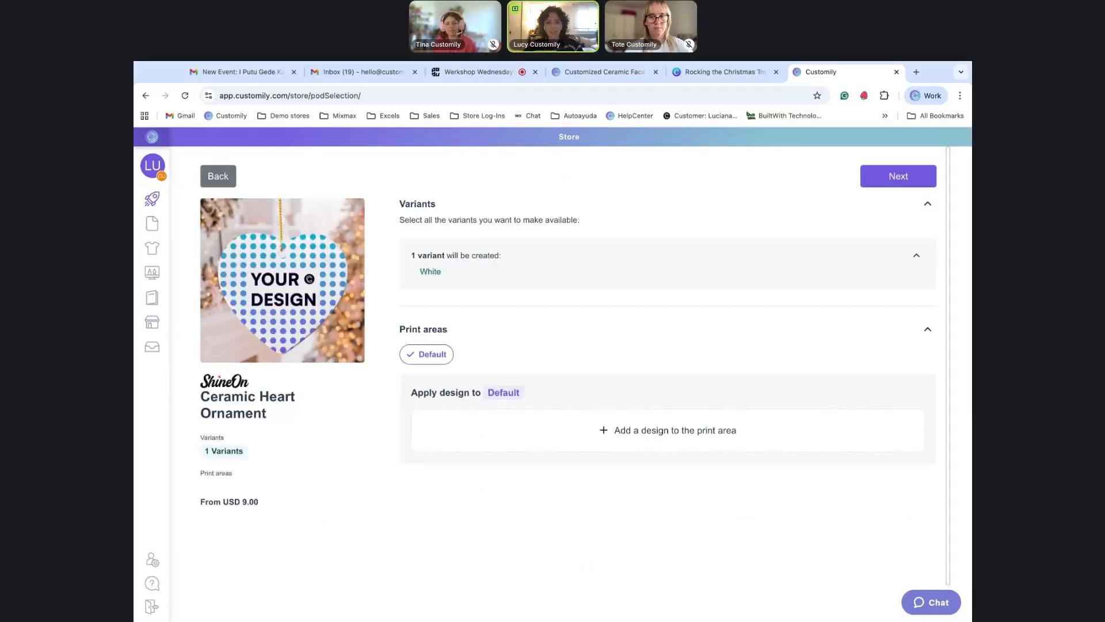
Apply the "Rocking around the christmas tree" design to the Default print area, nudging it down to about X 41.9 mm, Y 50.3 mm.
left_click(644, 434)
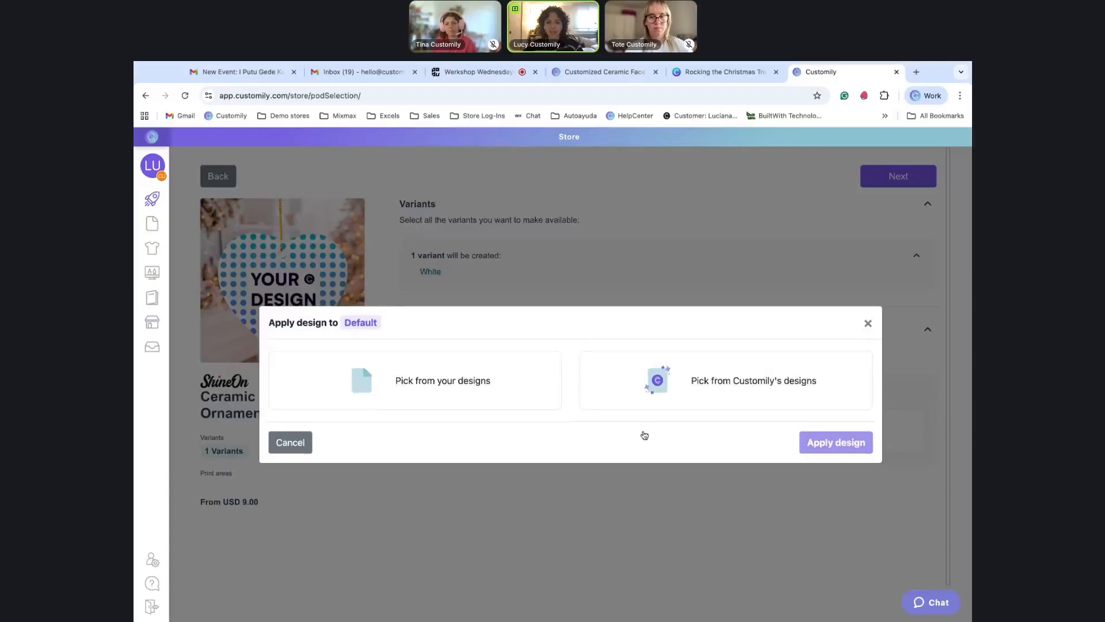
left_click(475, 394)
left_click(377, 312)
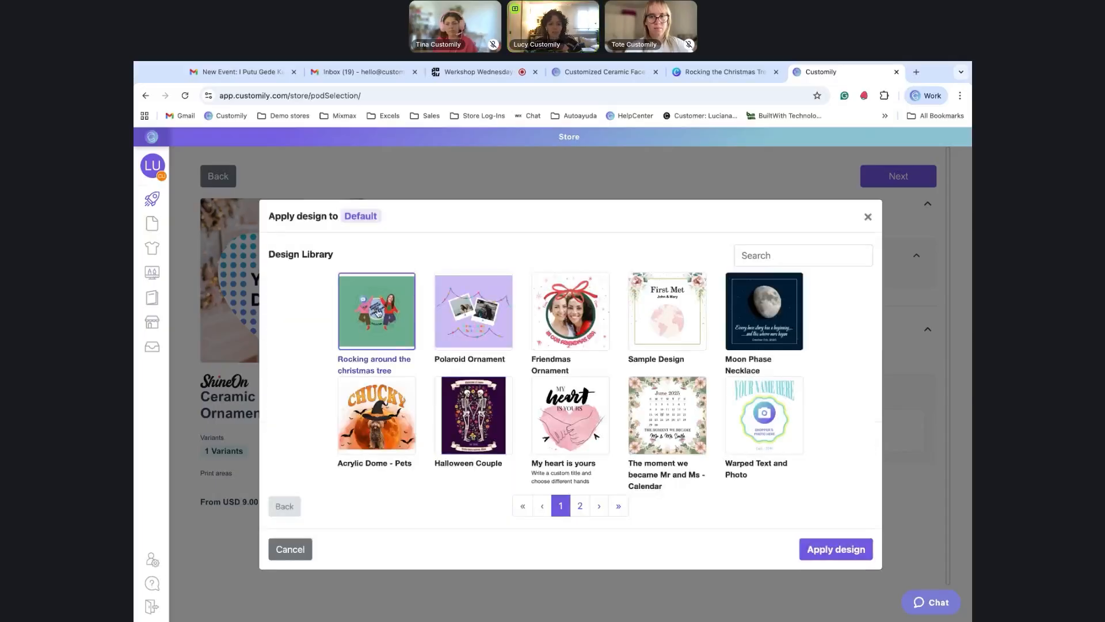
left_click(823, 555)
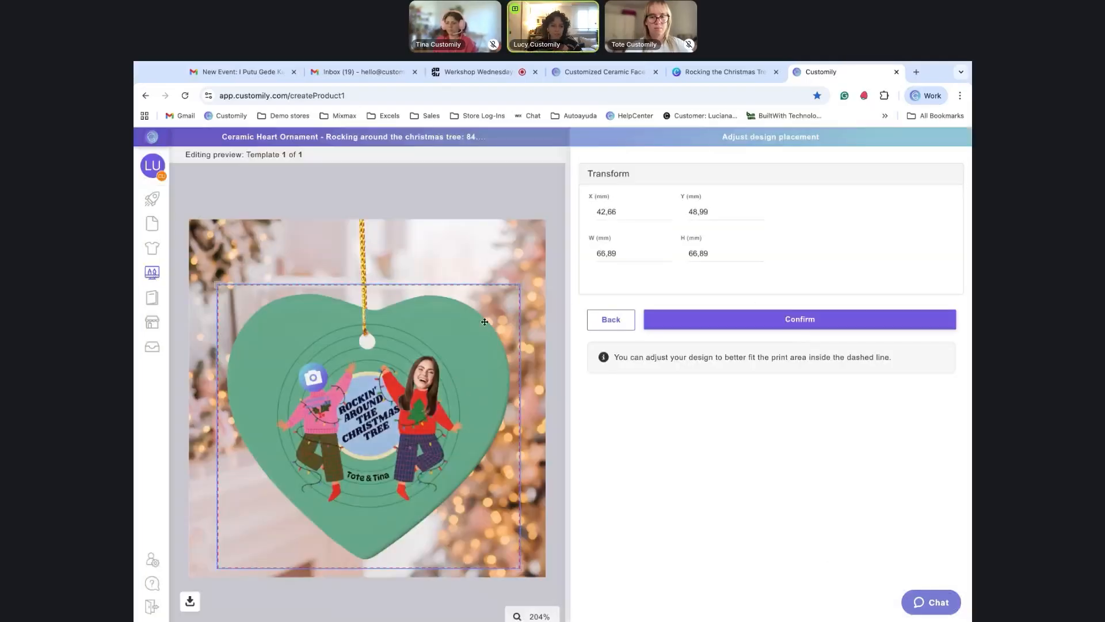
left_click_drag(441, 345, 474, 343)
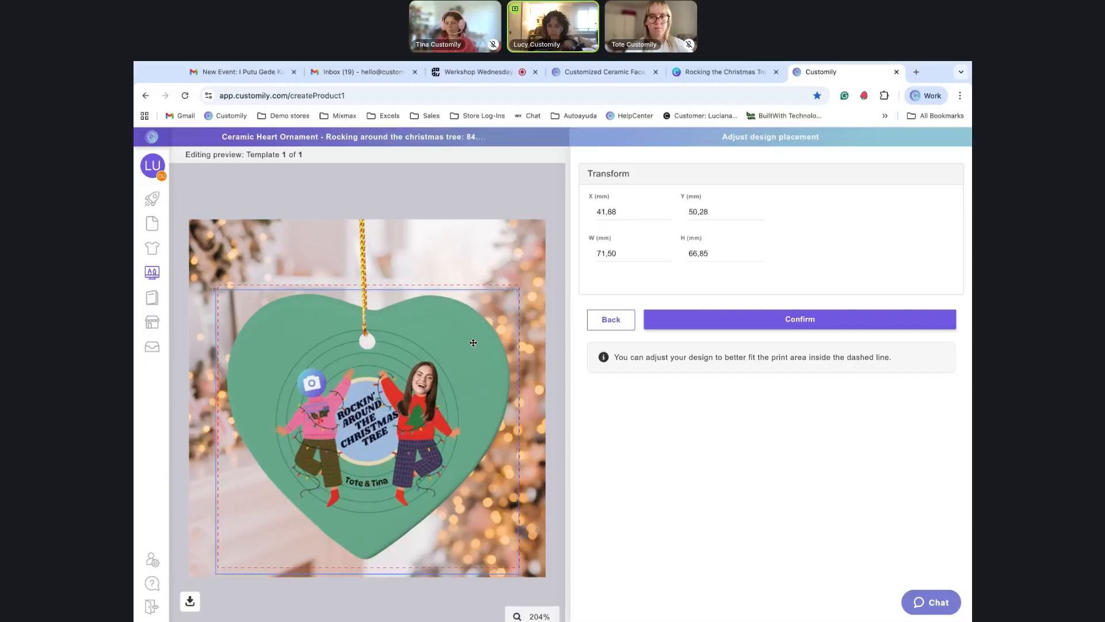
left_click(764, 327)
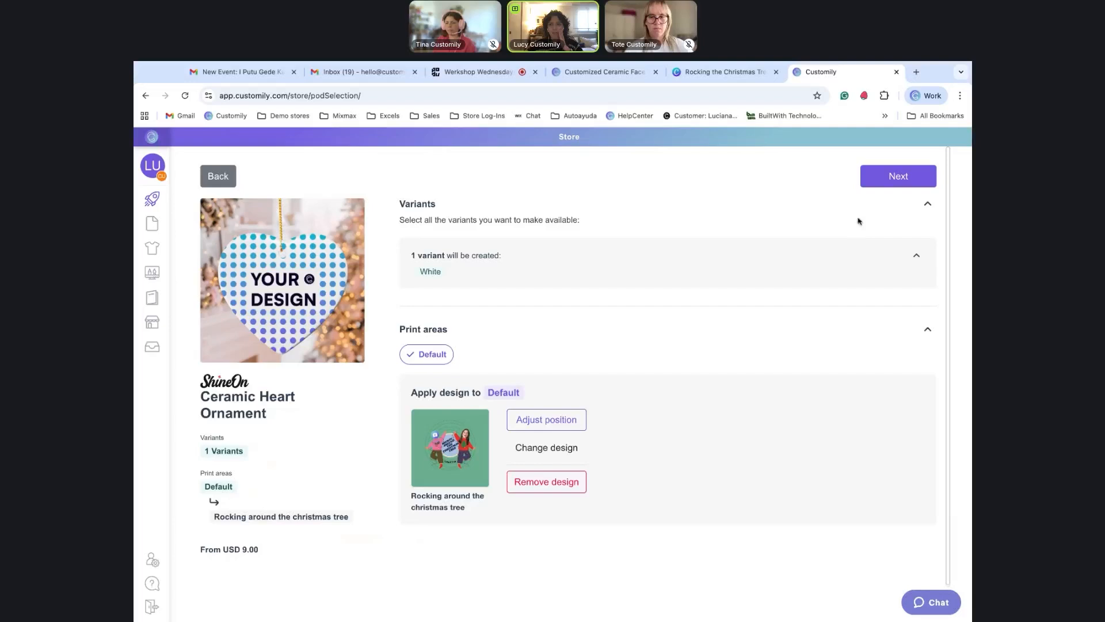
Create the ornament product in the customily-universe.myshopify.com store.
left_click(884, 179)
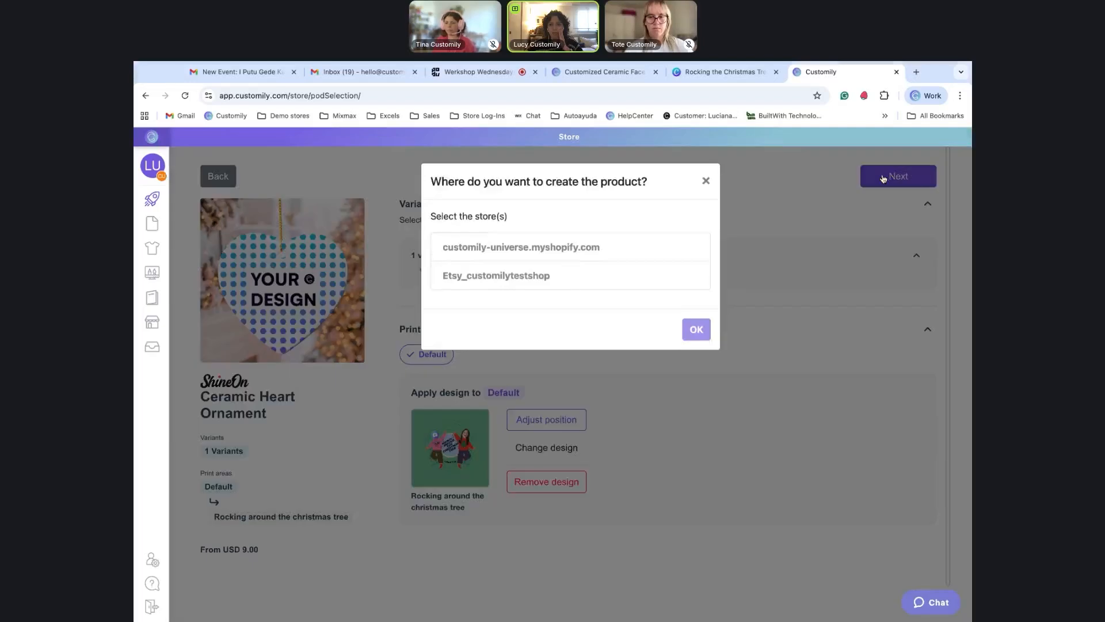
left_click(538, 253)
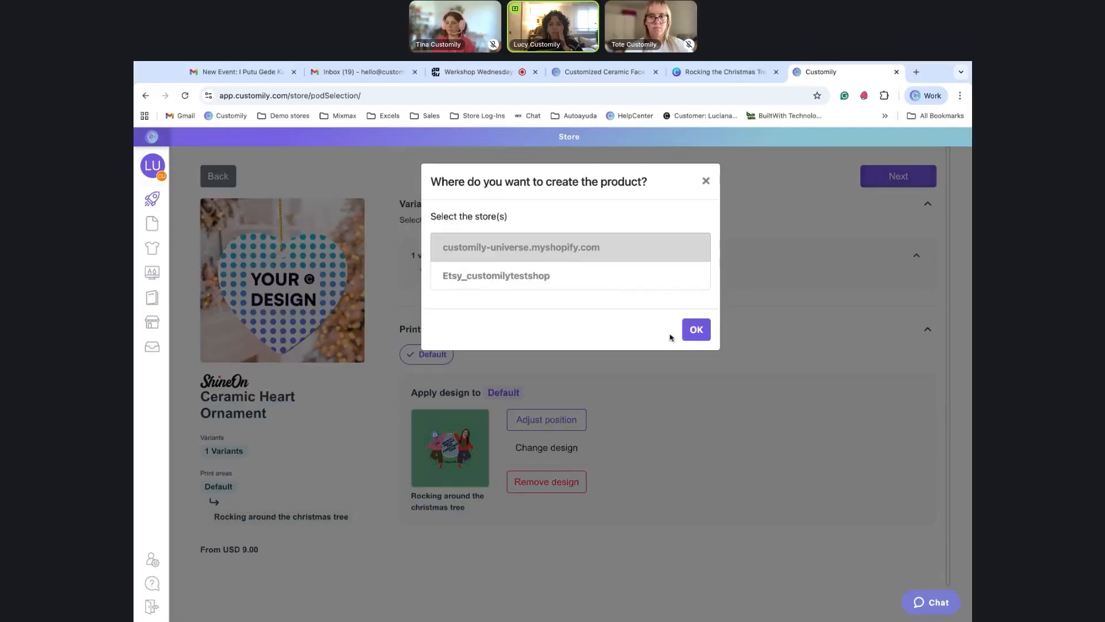
left_click(697, 335)
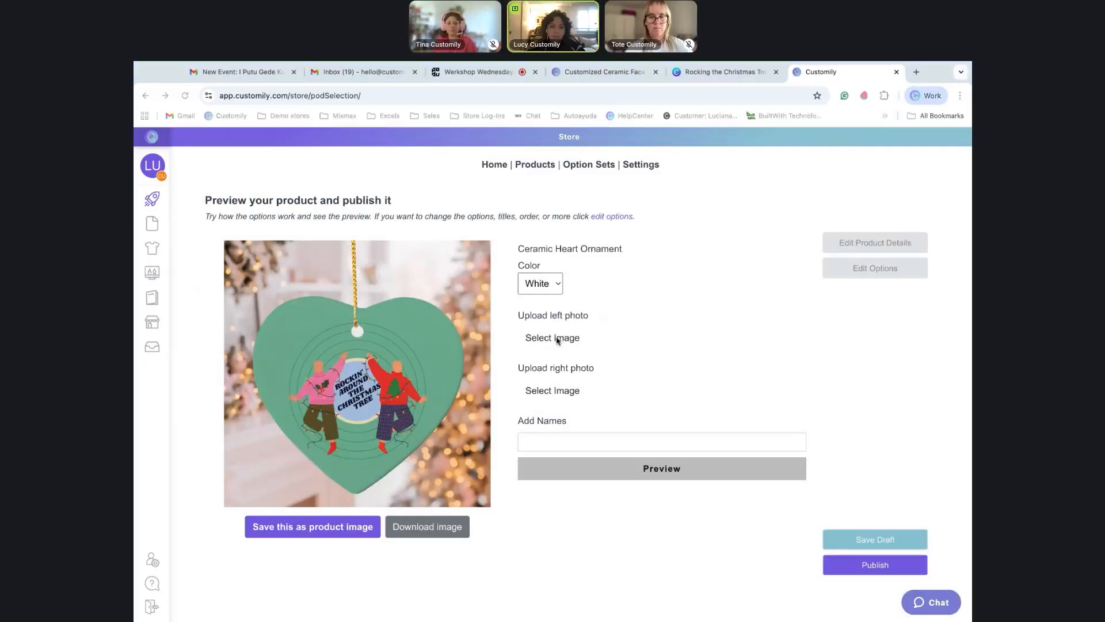
Upload sample left and right photos in the product preview, scaling down and positioning each face on its figure.
left_click(557, 340)
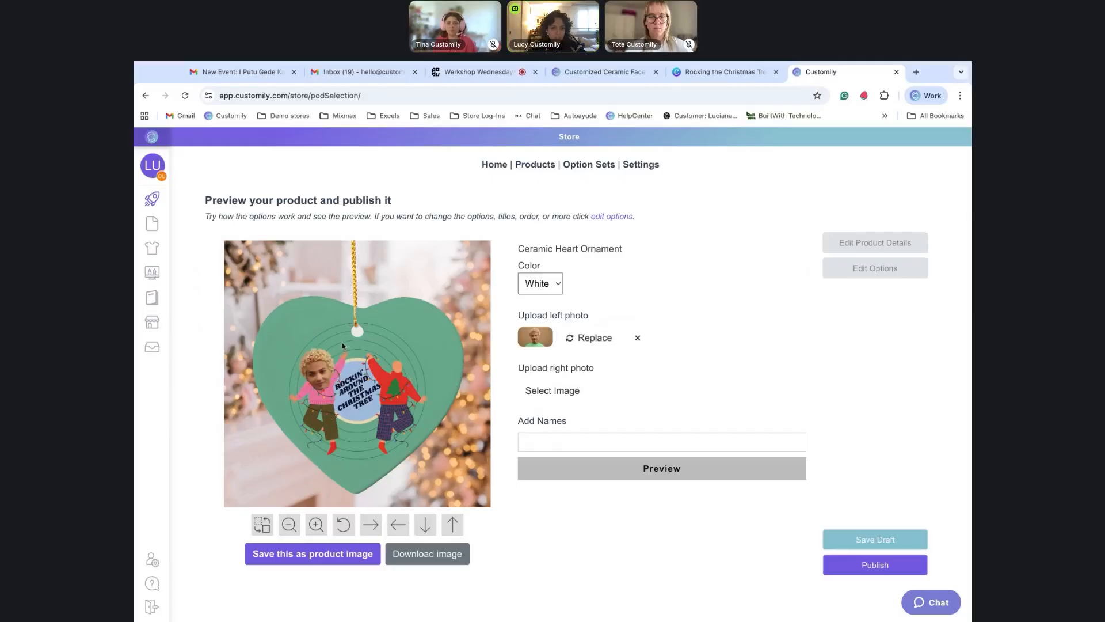
left_click(325, 365)
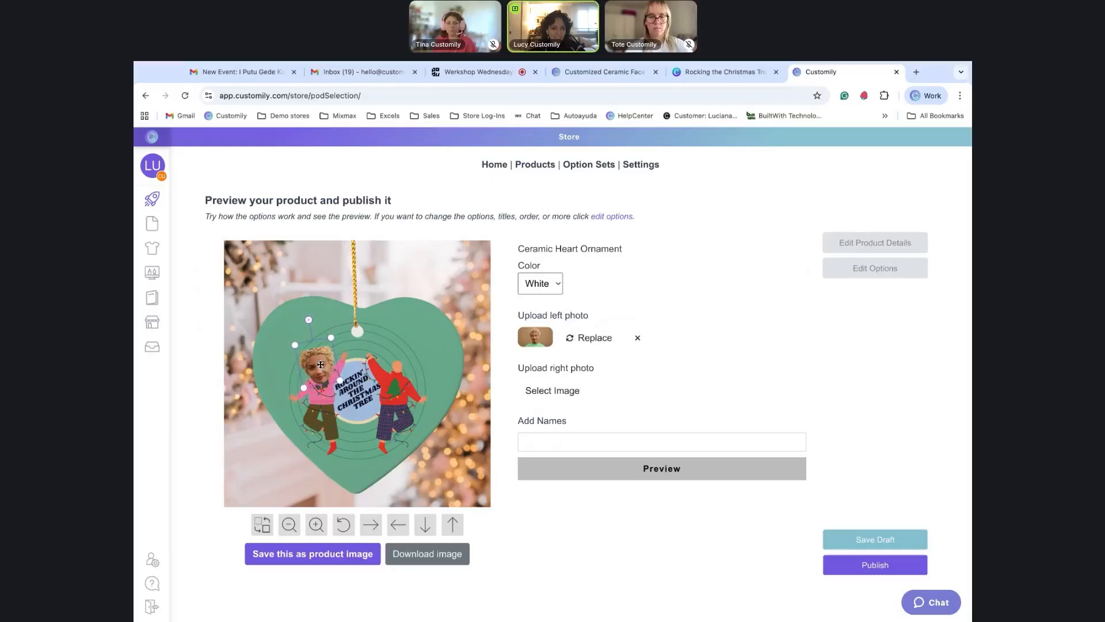
left_click_drag(332, 338, 323, 364)
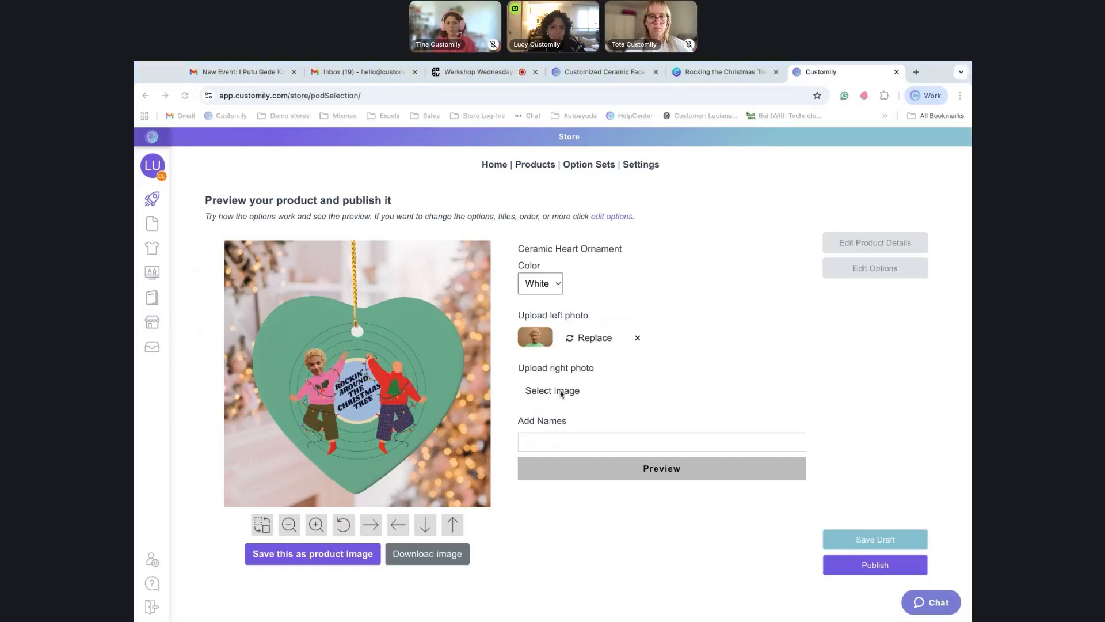
left_click(561, 392)
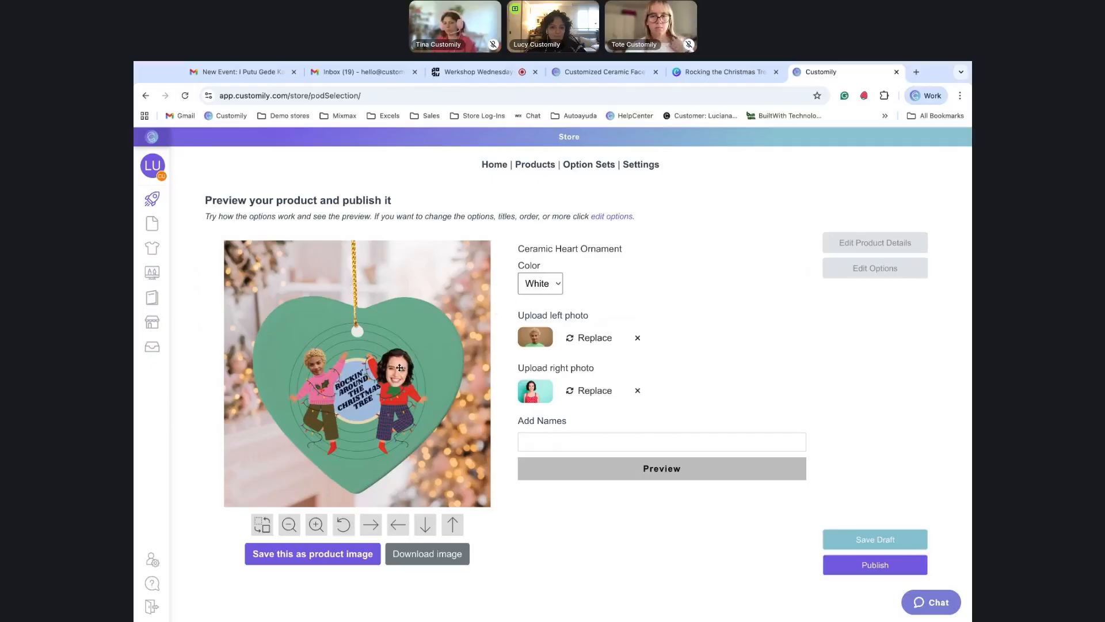
mouse_move(400, 370)
left_mouse_down()
mouse_move(412, 351)
mouse_move(404, 360)
left_mouse_up()
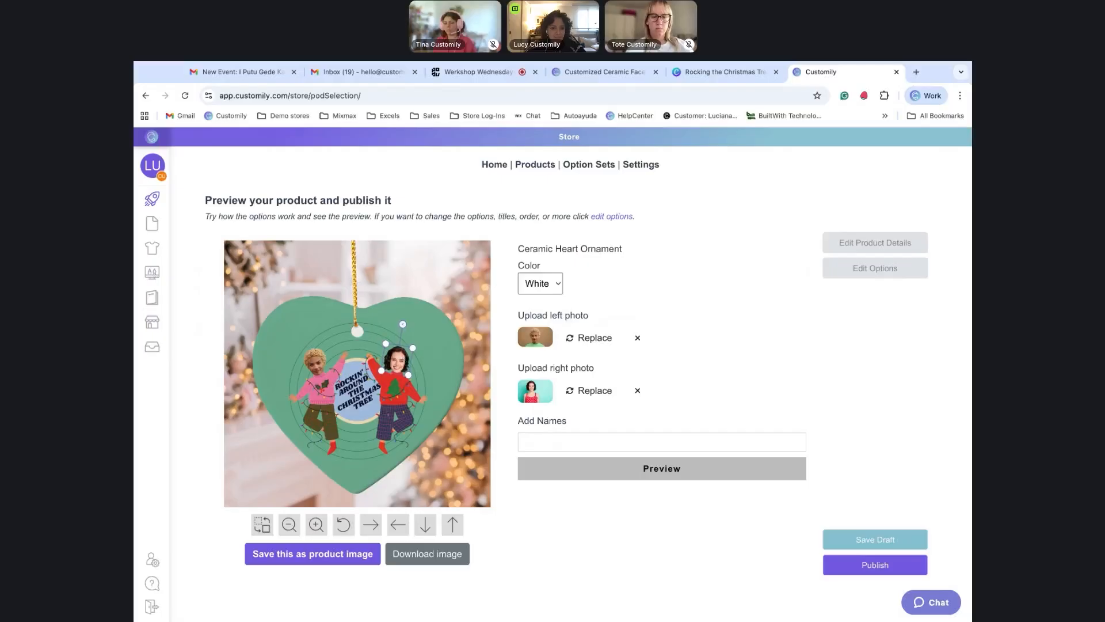
Fill in the Add Names option of the ornament preview with two sample first names joined by "and".
left_click(582, 440)
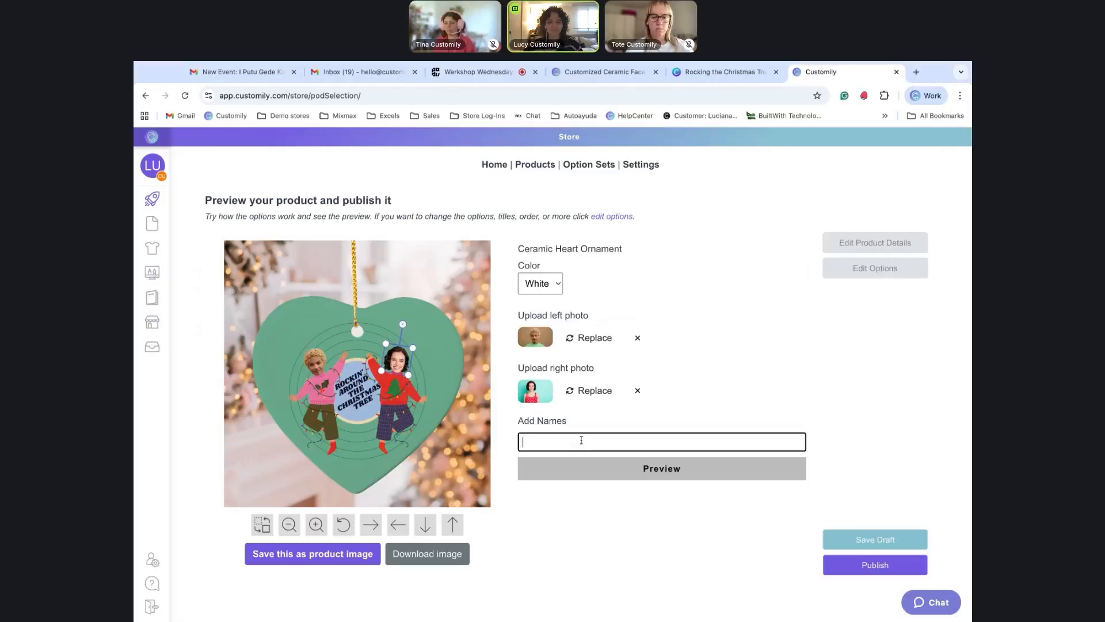
type("Tote")
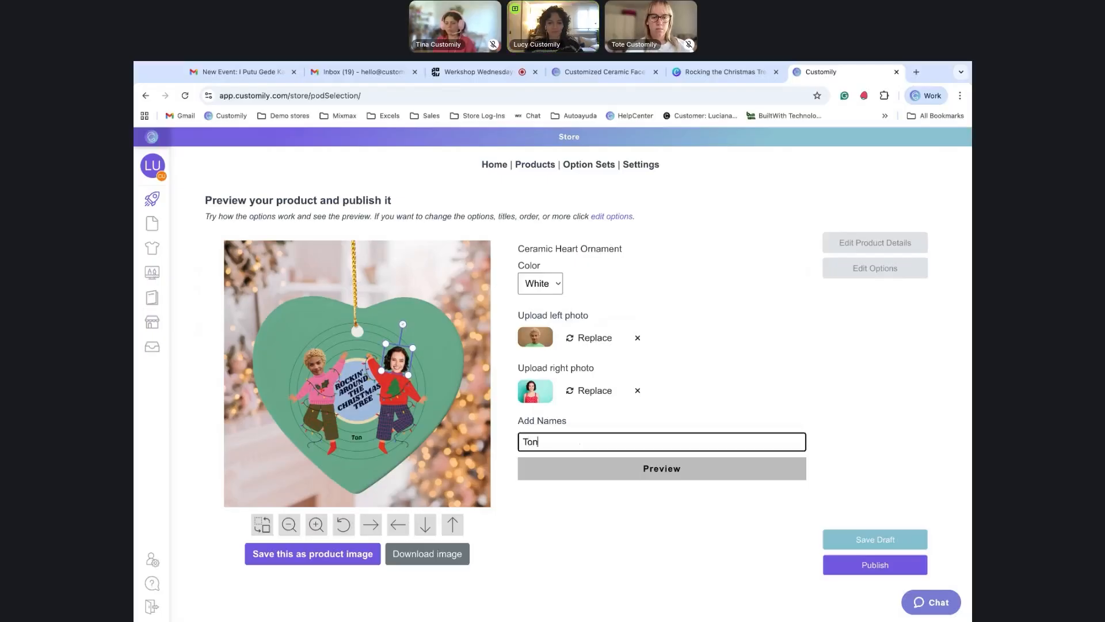
type(" and")
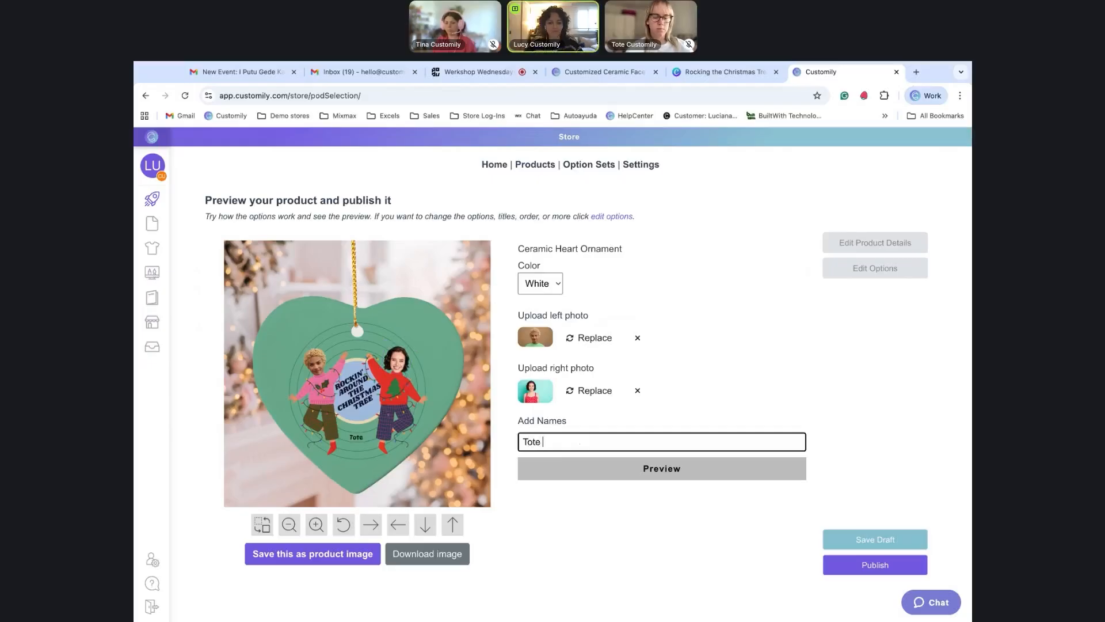
type(" Ti")
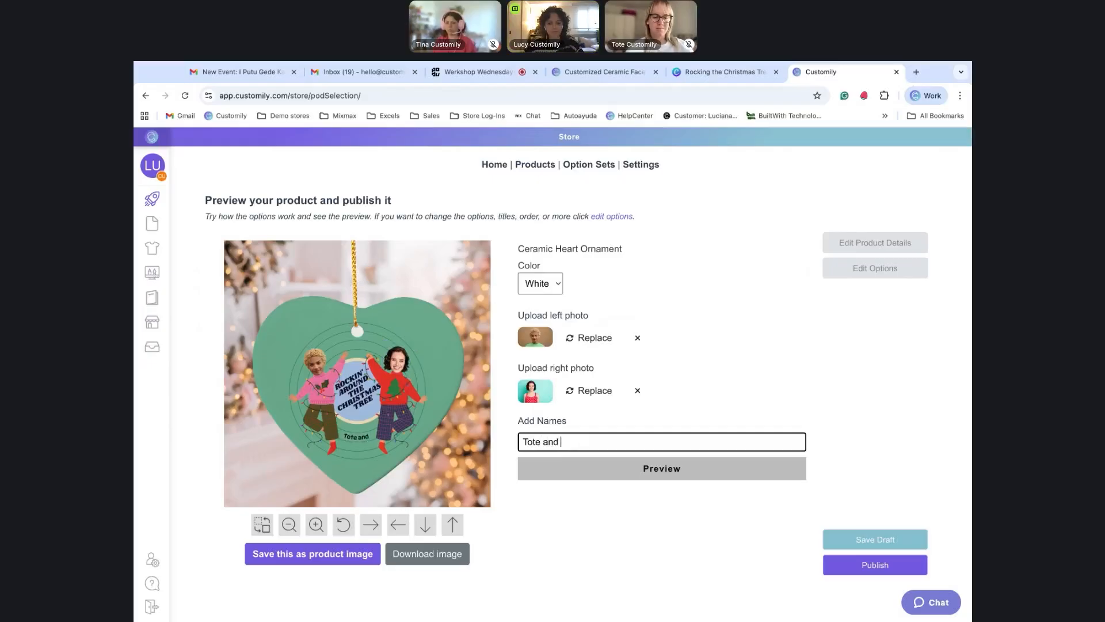
type("na")
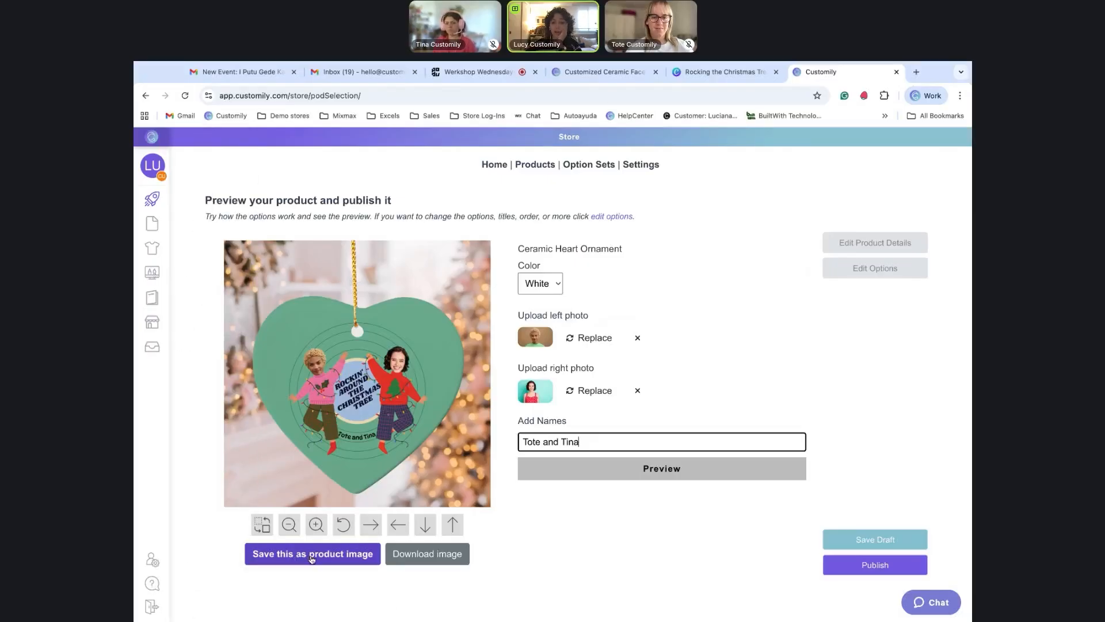
Save the personalized preview as the product image and publish the Ceramic Heart Ornament to the store.
left_click(312, 554)
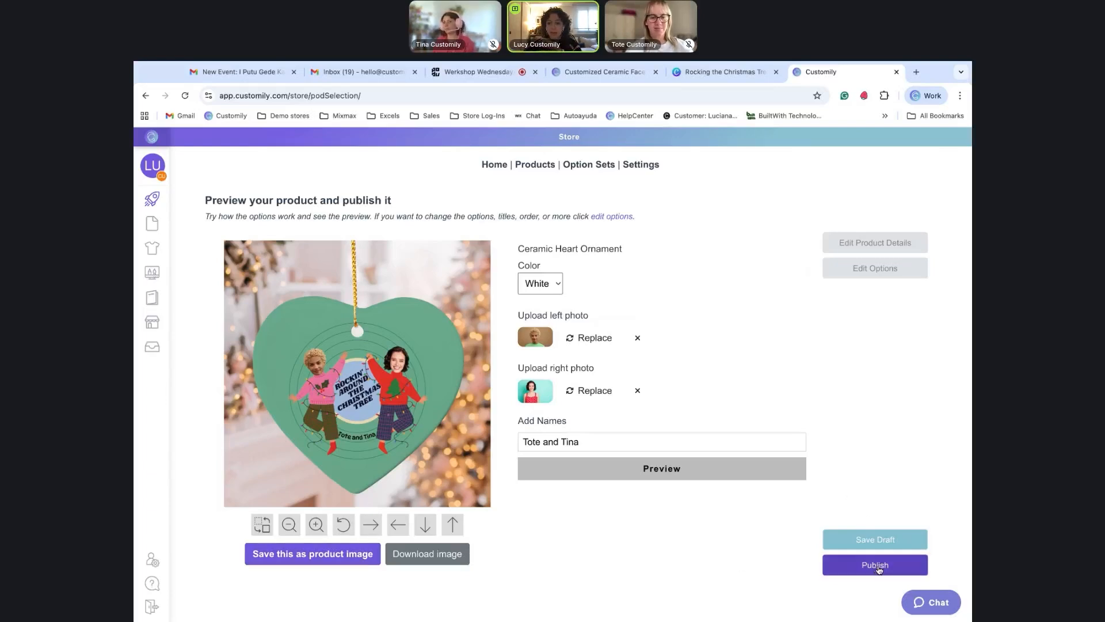
left_click(879, 569)
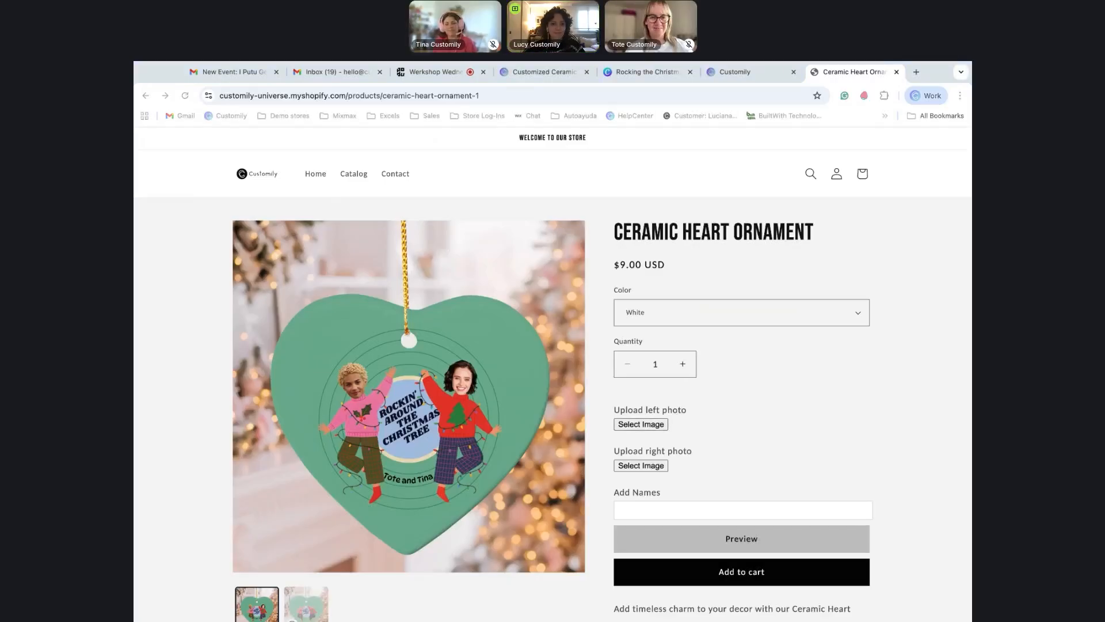
On the published Ceramic Heart Ornament page, upload a sample left photo and enter two first names joined by "and".
key("Return")
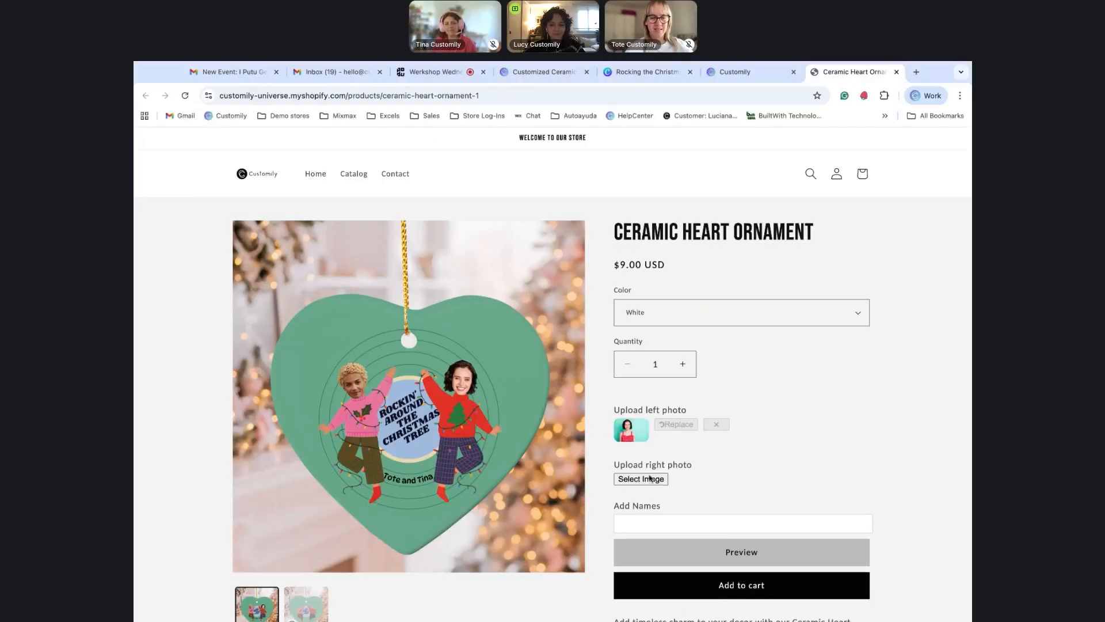
left_click(648, 521)
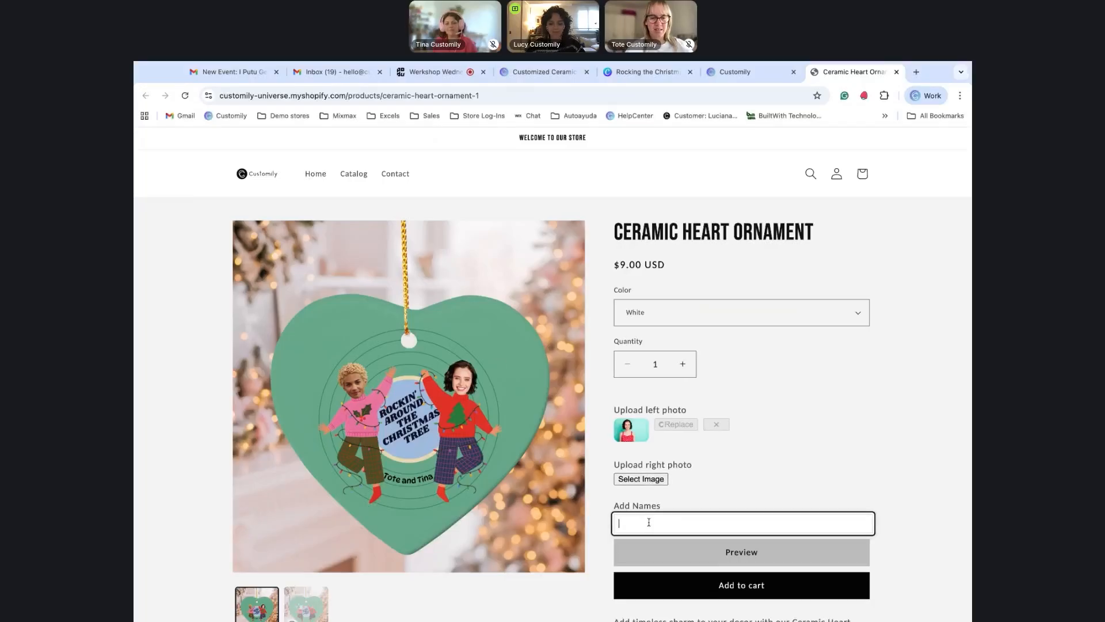
type("Lucy ")
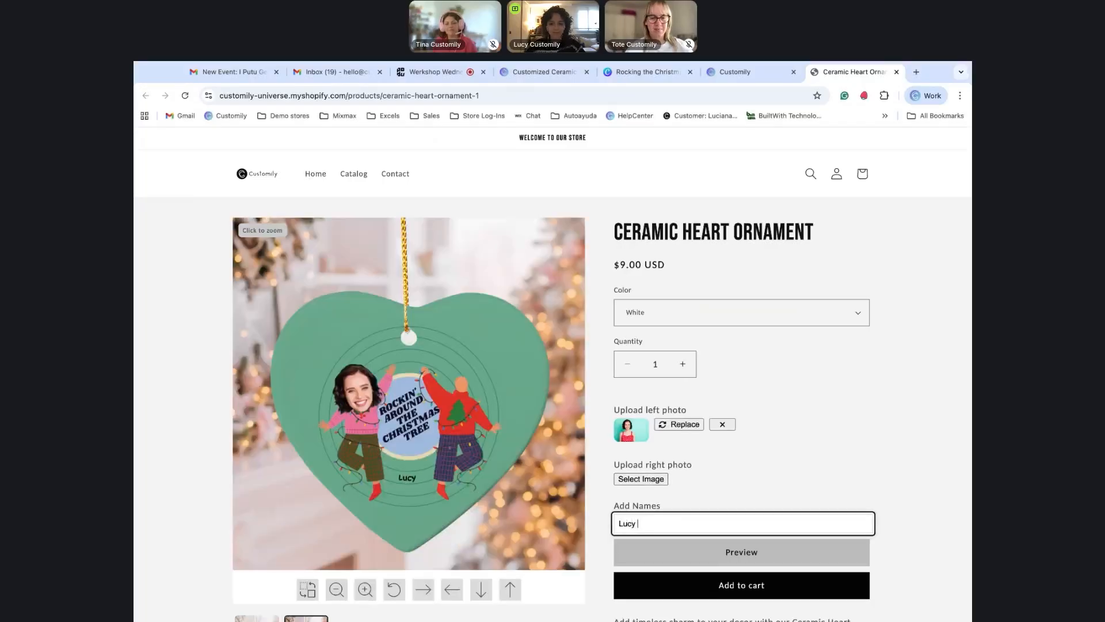
type("and Tina")
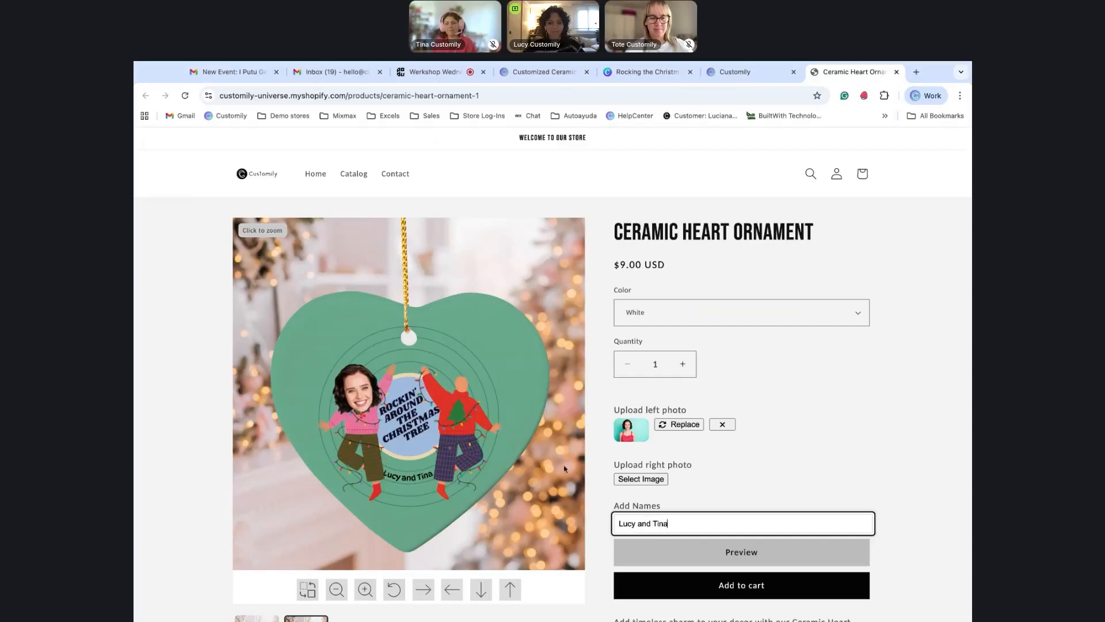
Upload a sample right photo and scale both faces down to fit the heads of their figures.
left_click(362, 386)
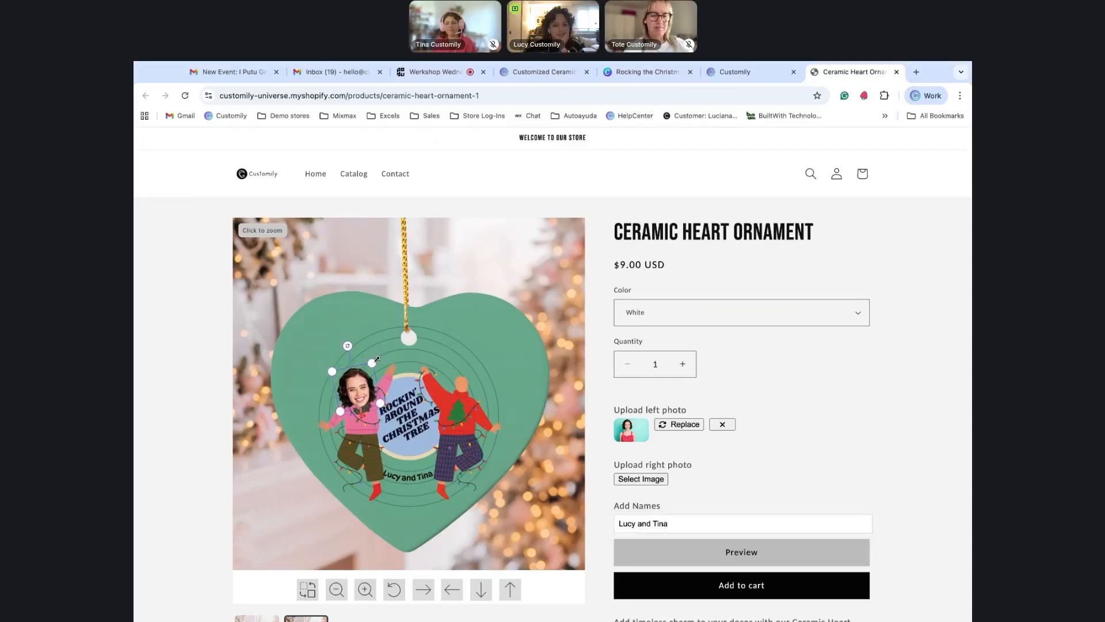
left_click_drag(377, 360, 367, 379)
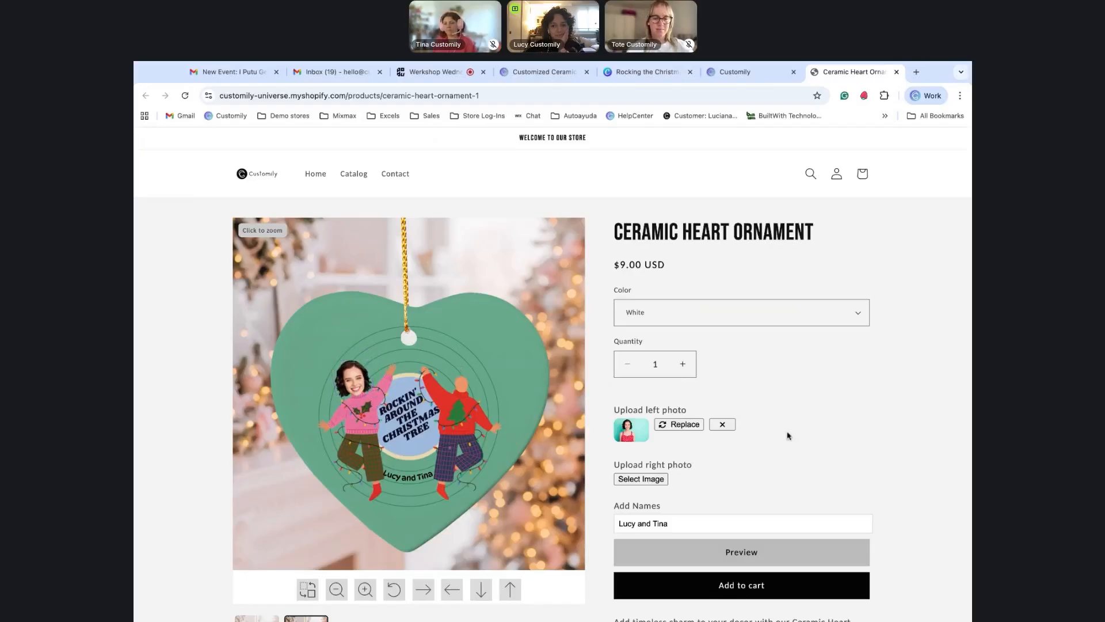
left_click(662, 480)
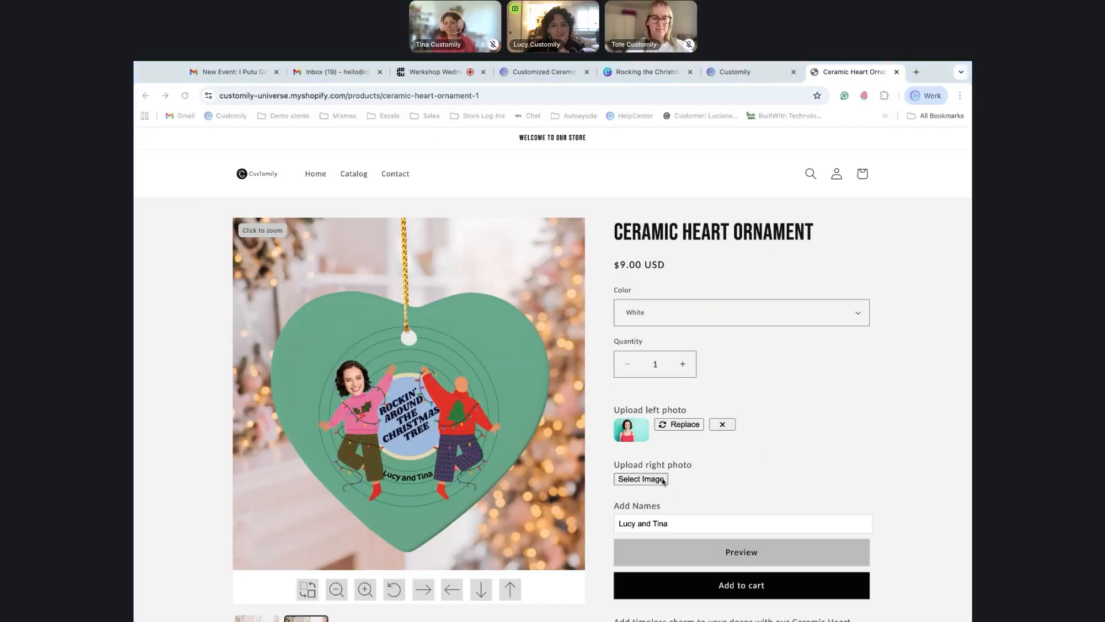
double_click(279, 178)
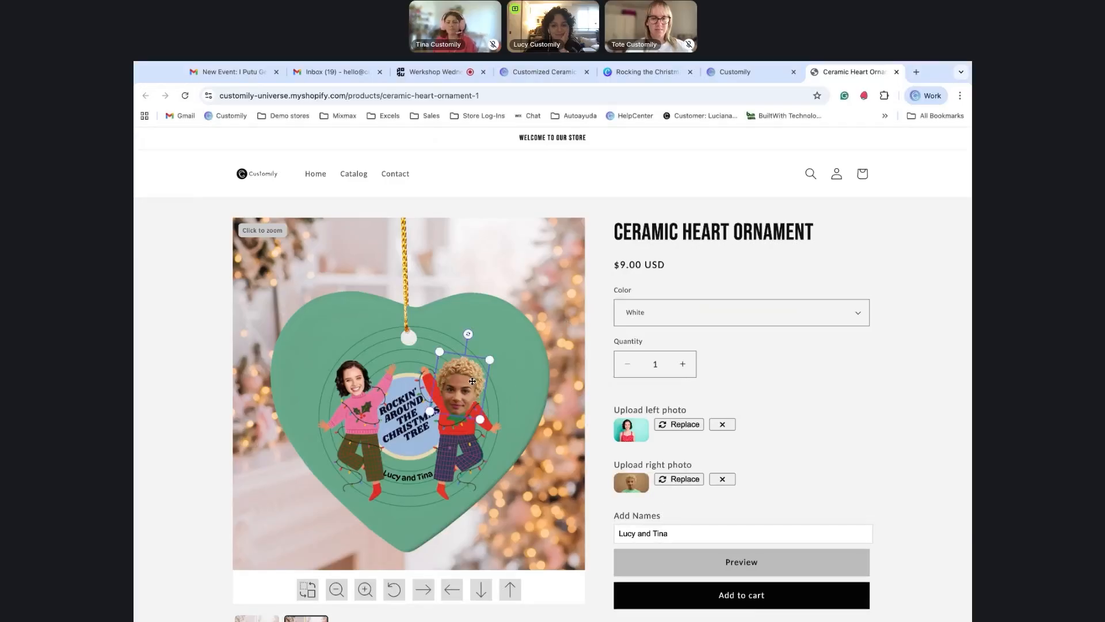
left_click_drag(490, 361, 467, 373)
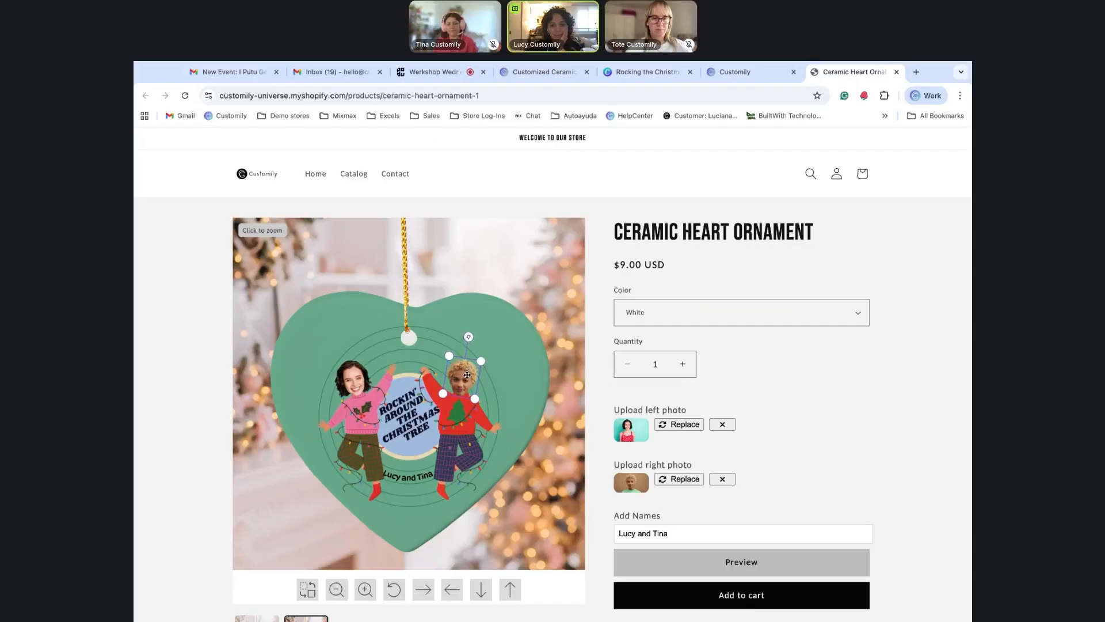
left_click(529, 368)
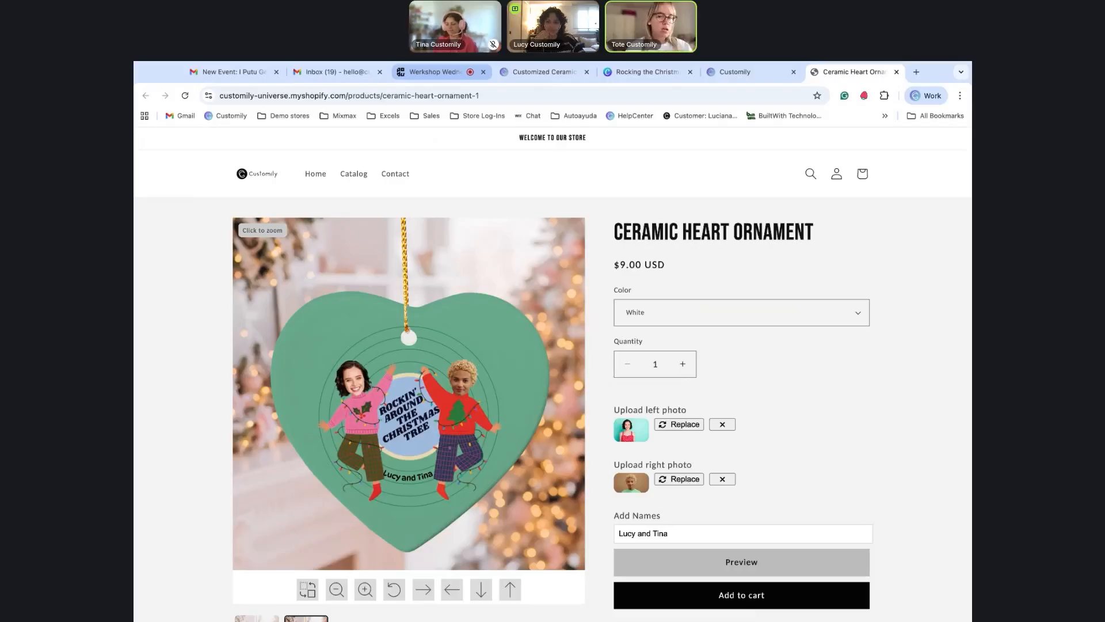
Return to the Customily app and view the saved designs, opening the "Rocking around the christmas tree" design's name for editing.
left_click(735, 72)
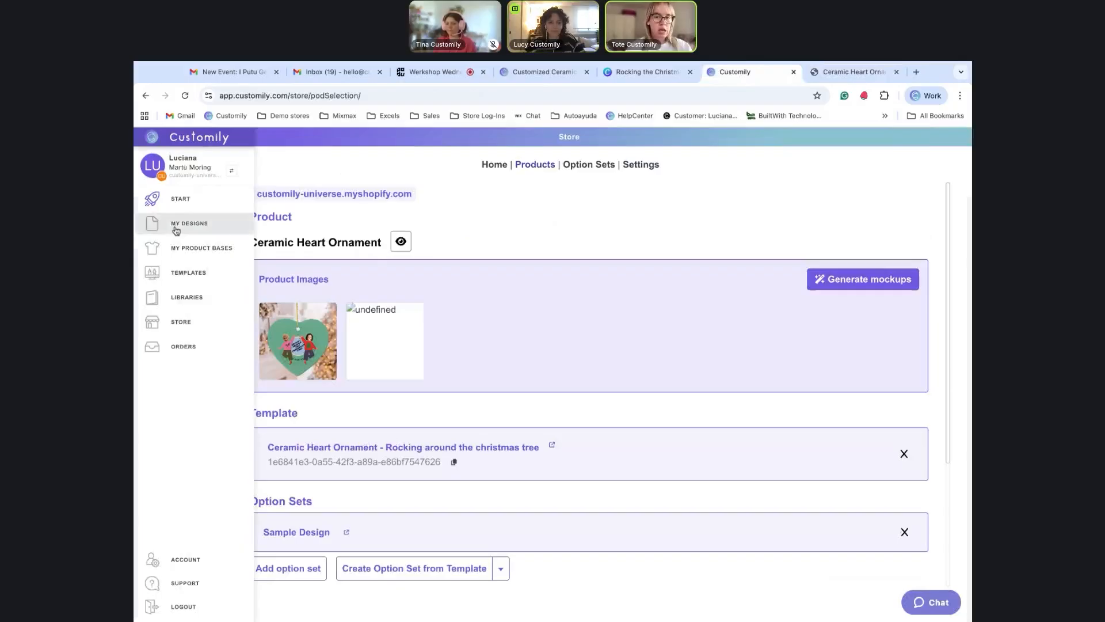
left_click(175, 227)
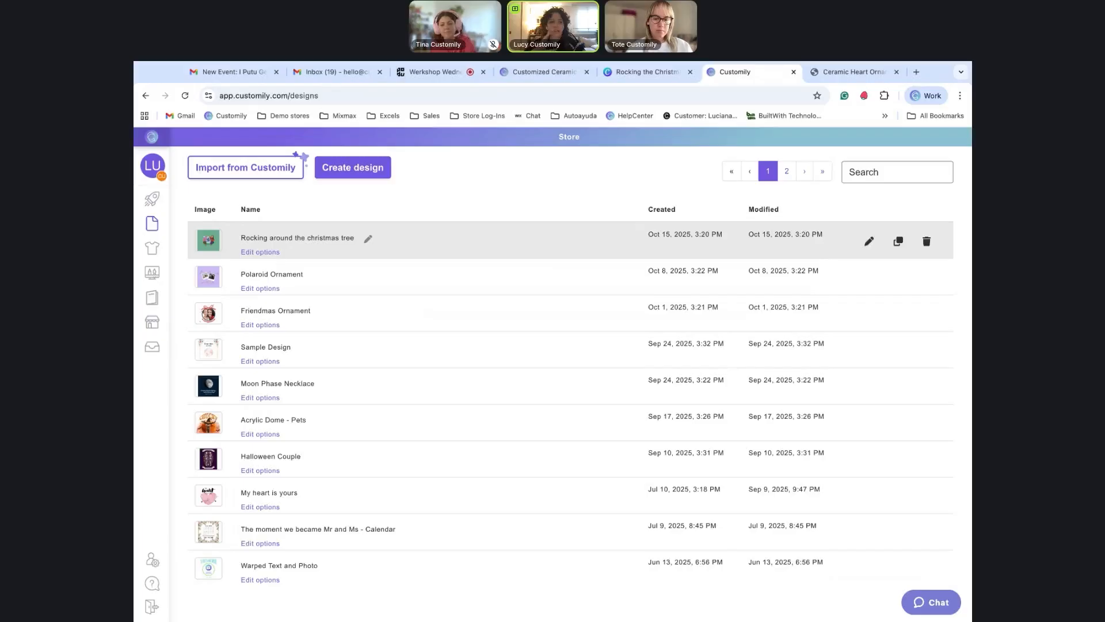
left_click(368, 238)
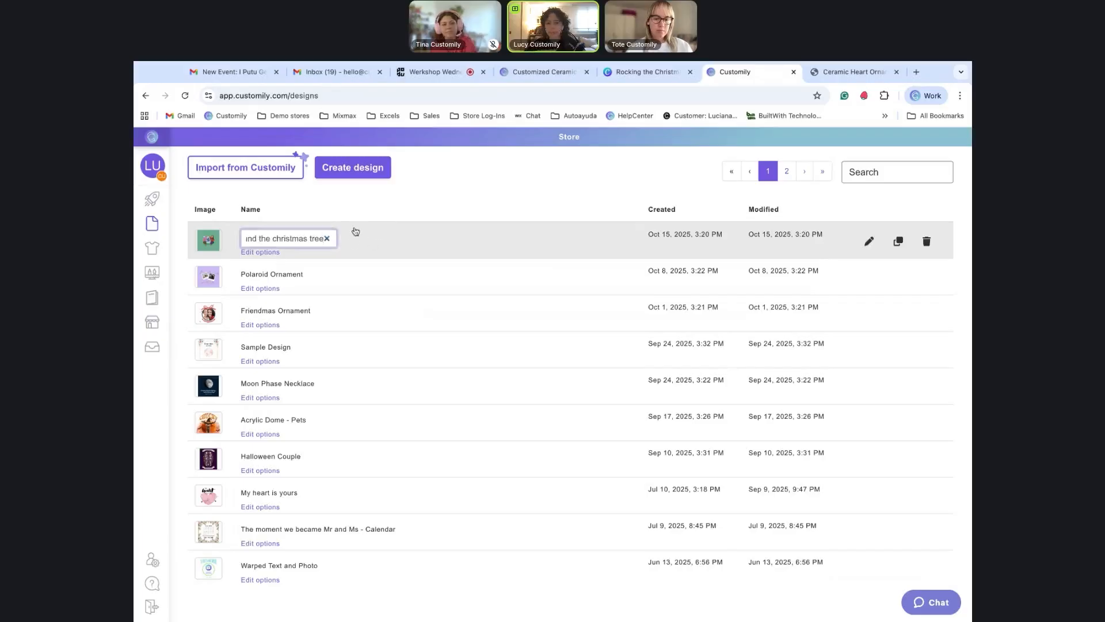
left_click(491, 176)
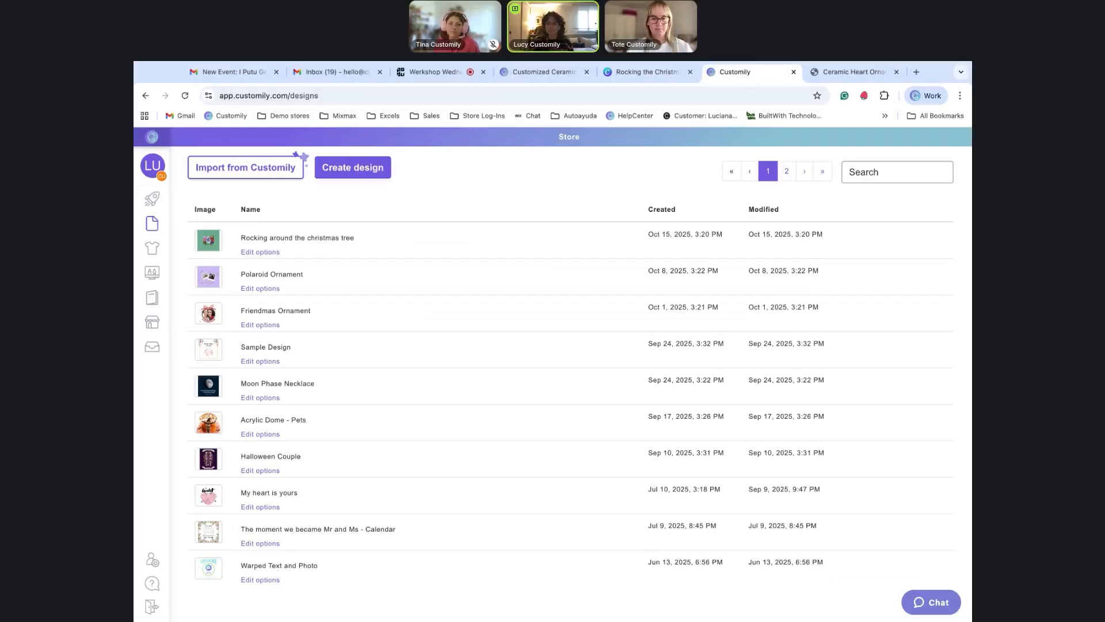
Return to the published ornament page and review its personalized preview, options and description.
left_click(856, 73)
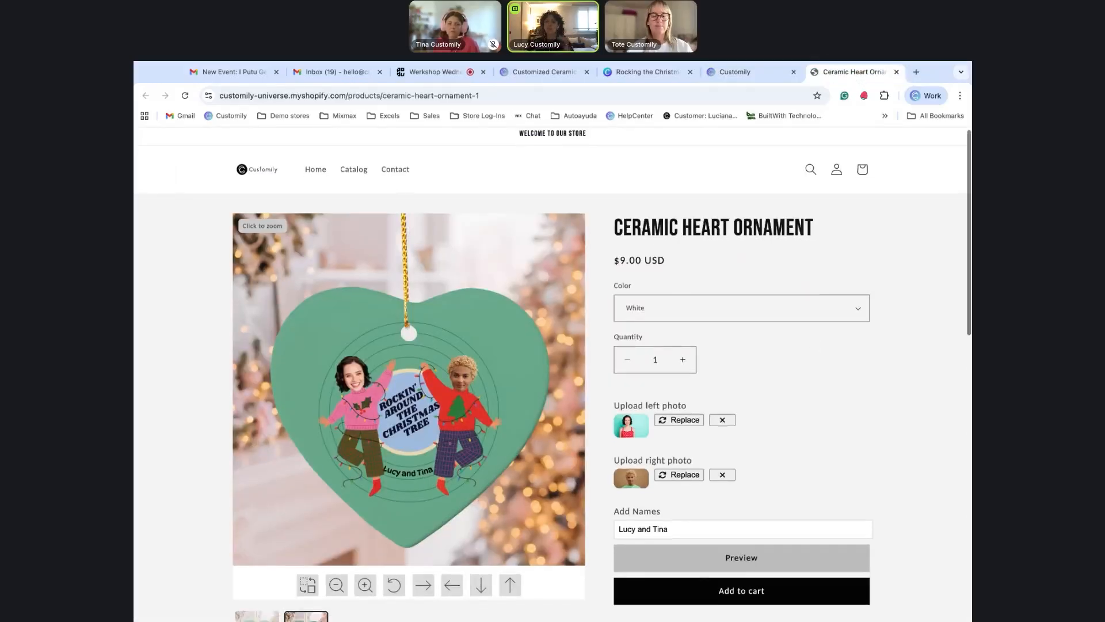
scroll(552, 374, "down", 2)
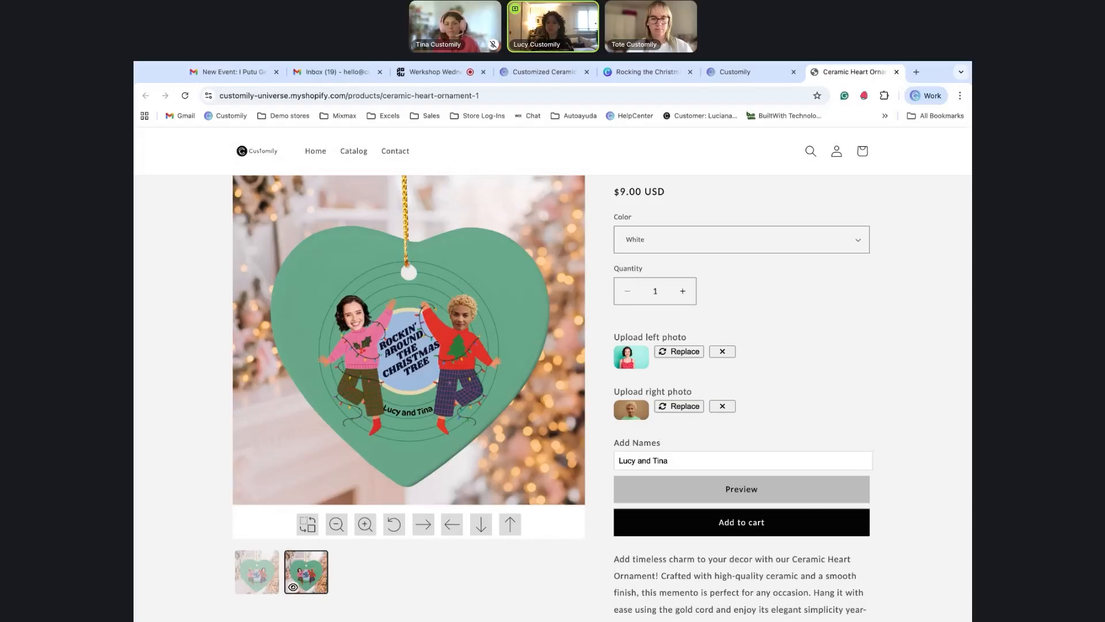
scroll(713, 352, "up", 1)
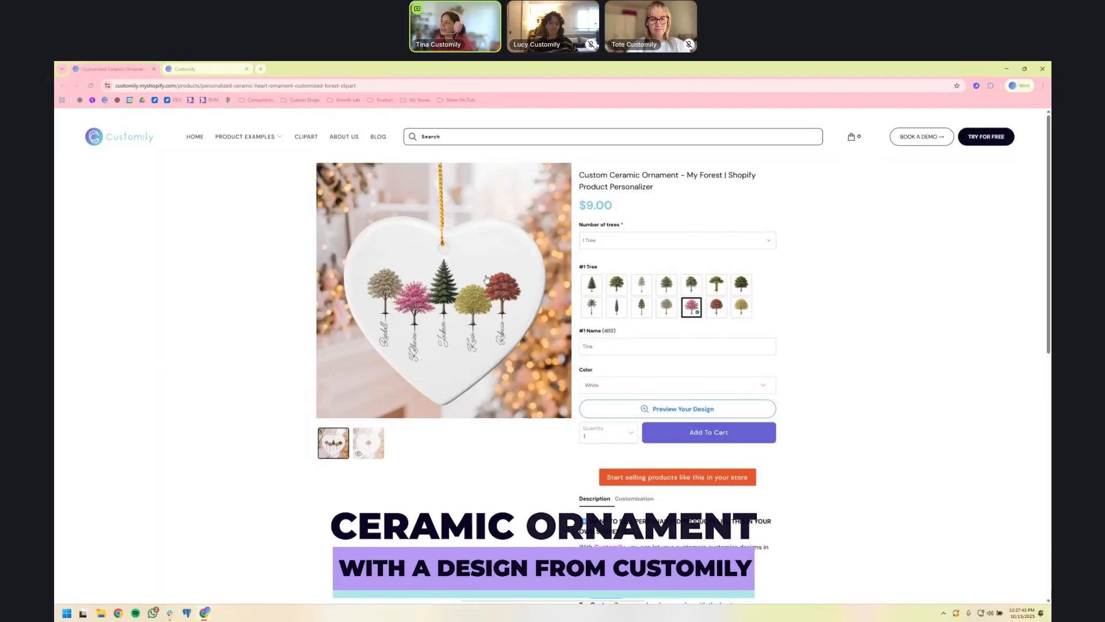
Show the live preview of the My Forest ceramic ornament and set the number of trees to 3 Trees.
left_click(367, 448)
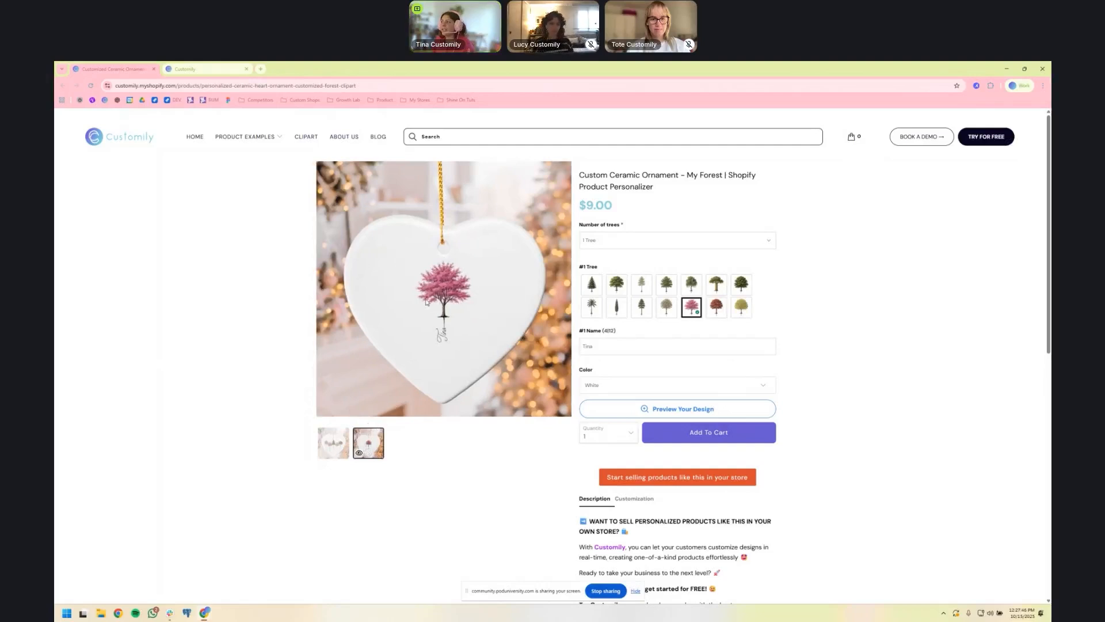
left_click(592, 241)
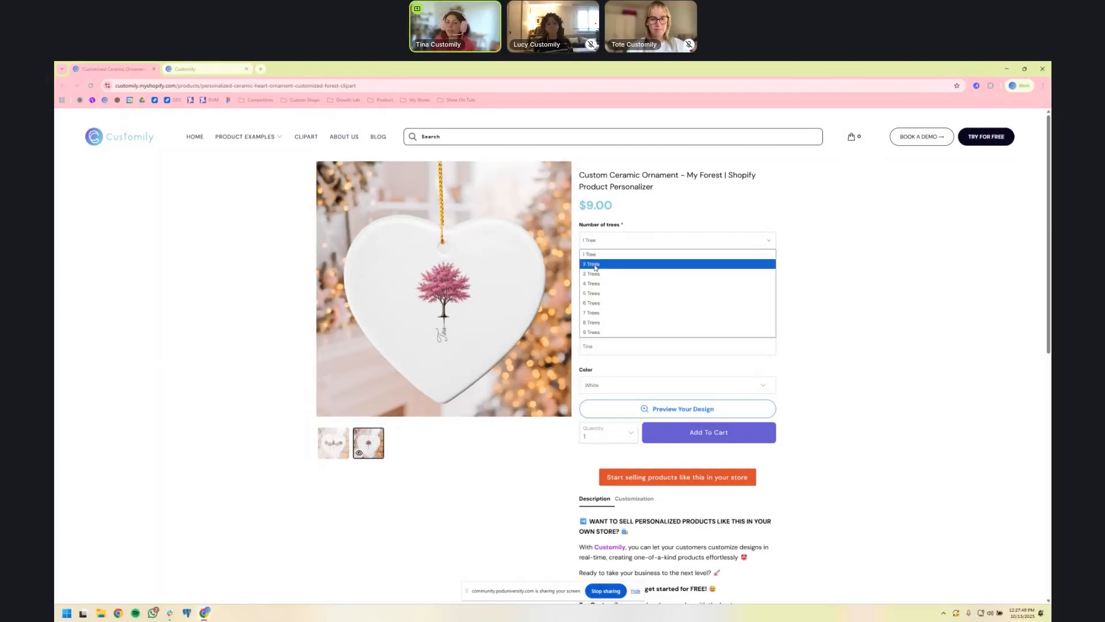
left_click(593, 283)
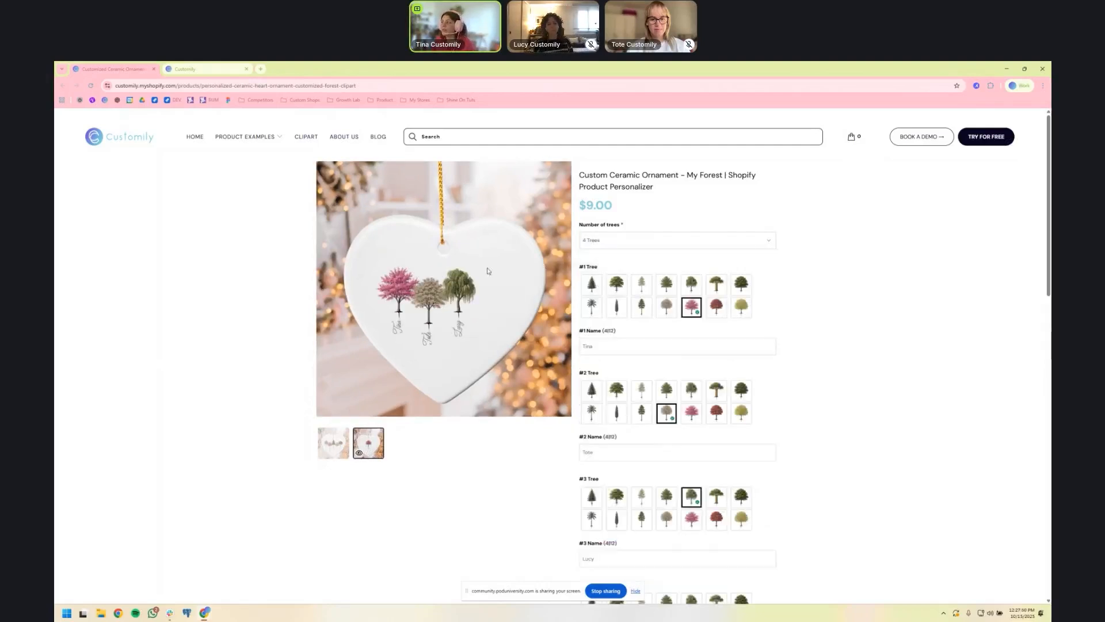
left_click(633, 247)
left_click(630, 272)
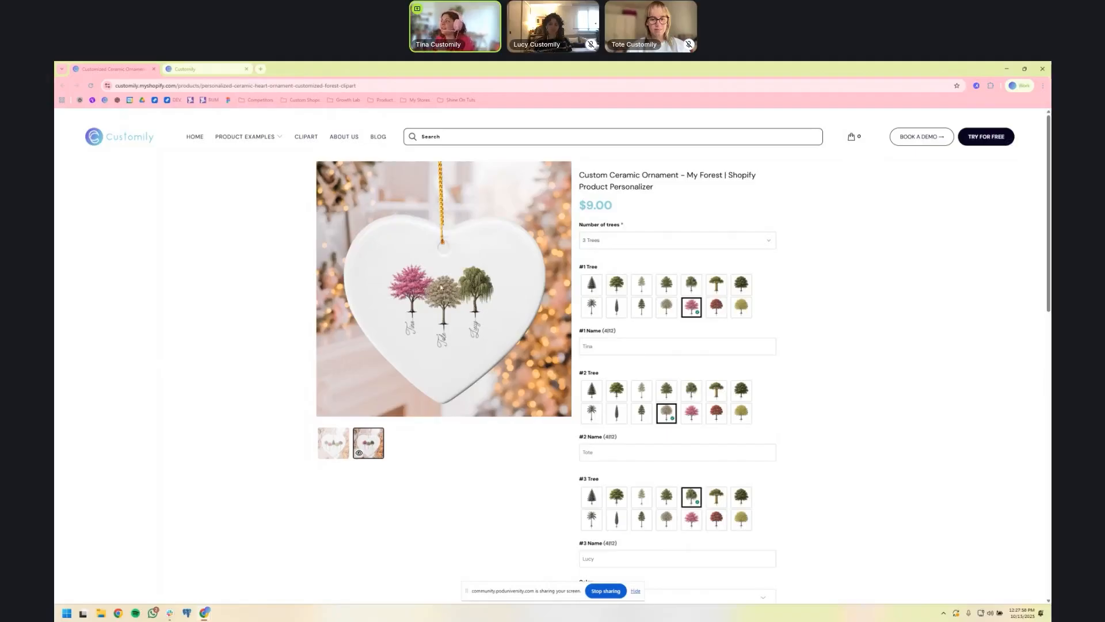
Change the #1 tree design and its name, and set the #2 tree to the dark conical fir.
left_click(616, 307)
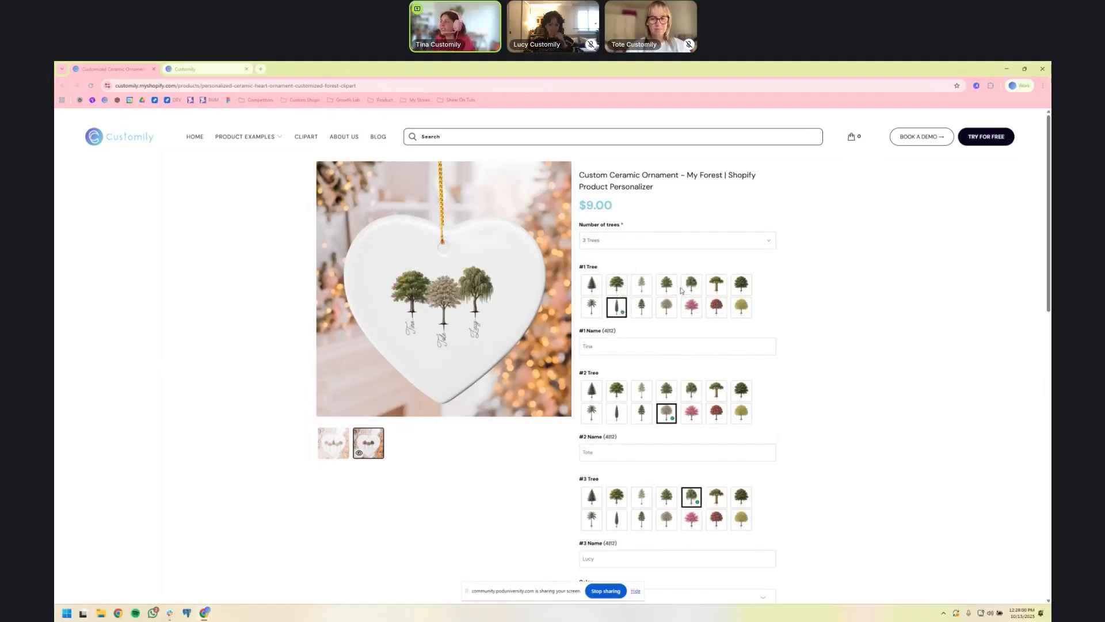
left_click(691, 284)
double_click(626, 344)
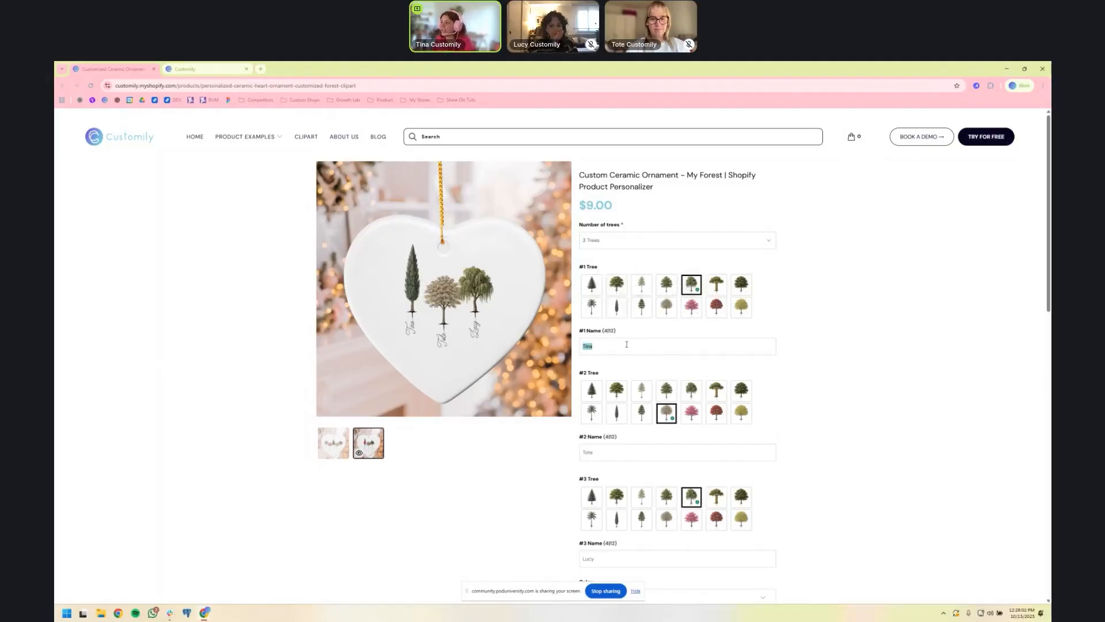
type("Thom")
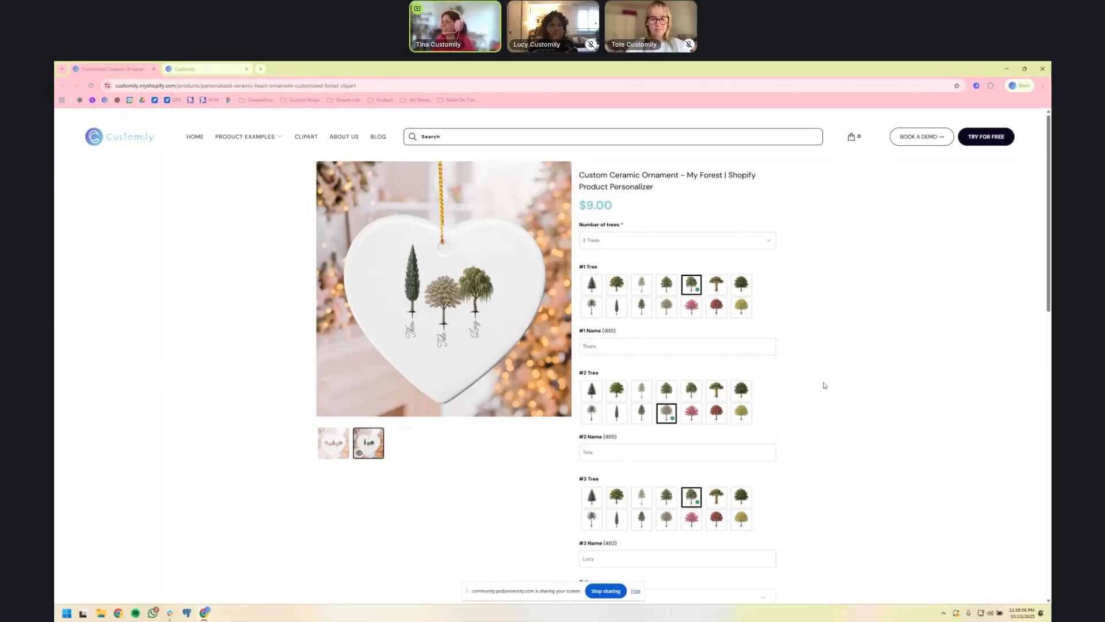
left_click(592, 391)
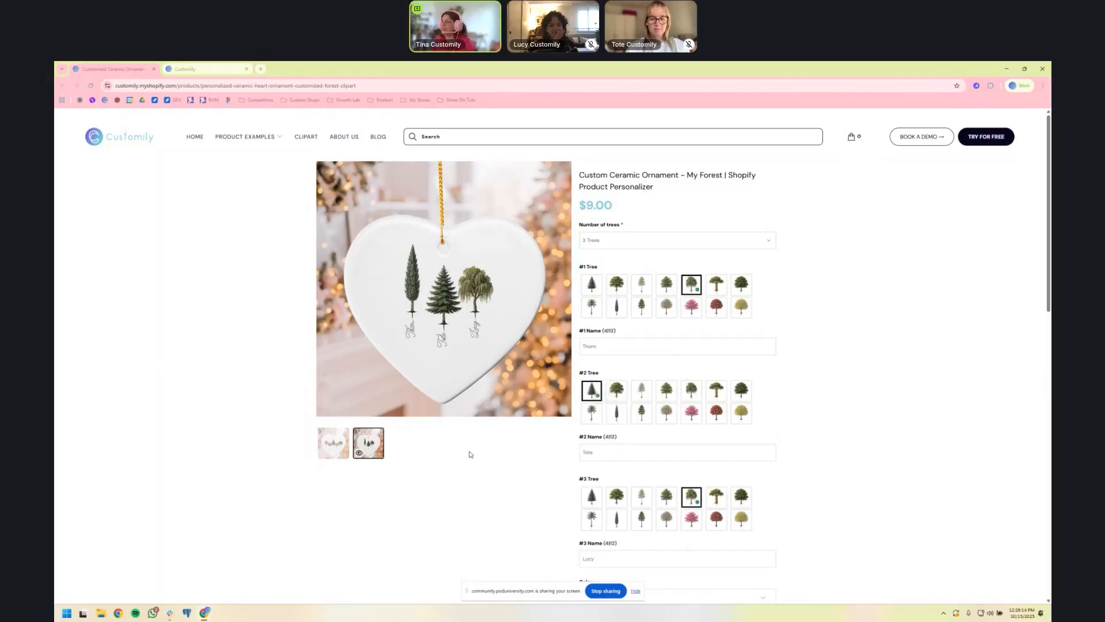
Return to the Customily store page and start publishing a new product with Shine On as the supplier.
left_click(198, 69)
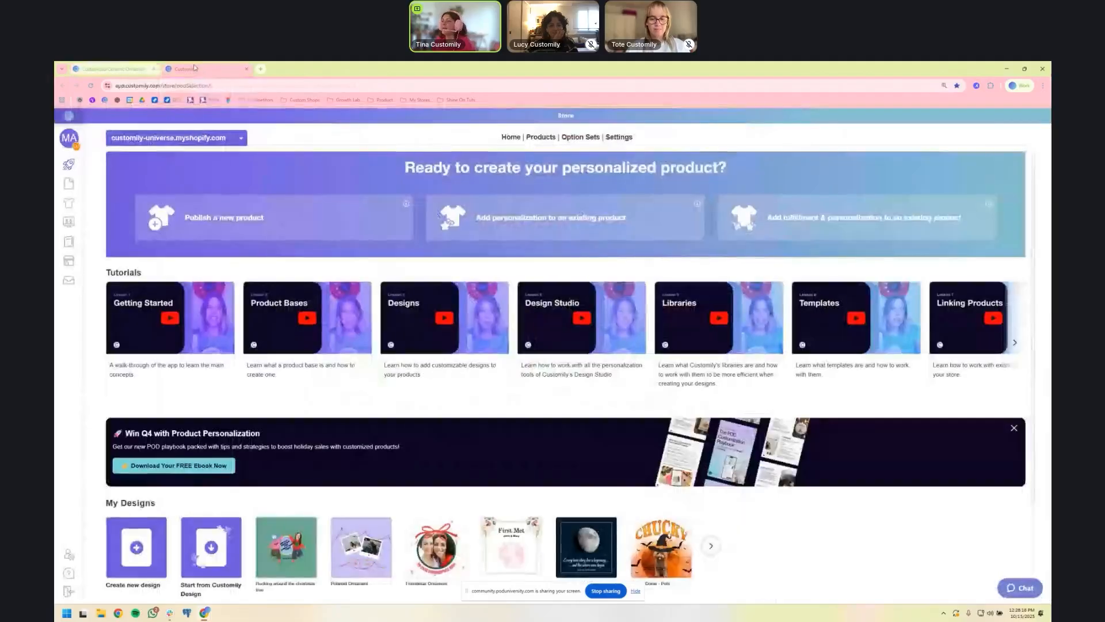
left_click_drag(309, 184, 650, 165)
left_click(649, 165)
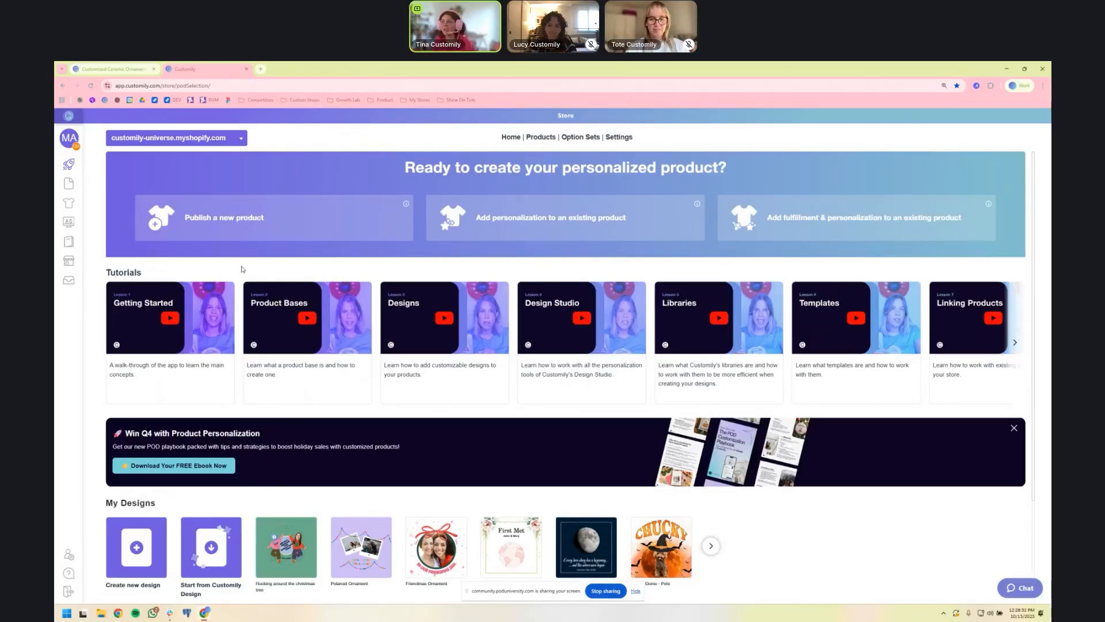
left_click(241, 227)
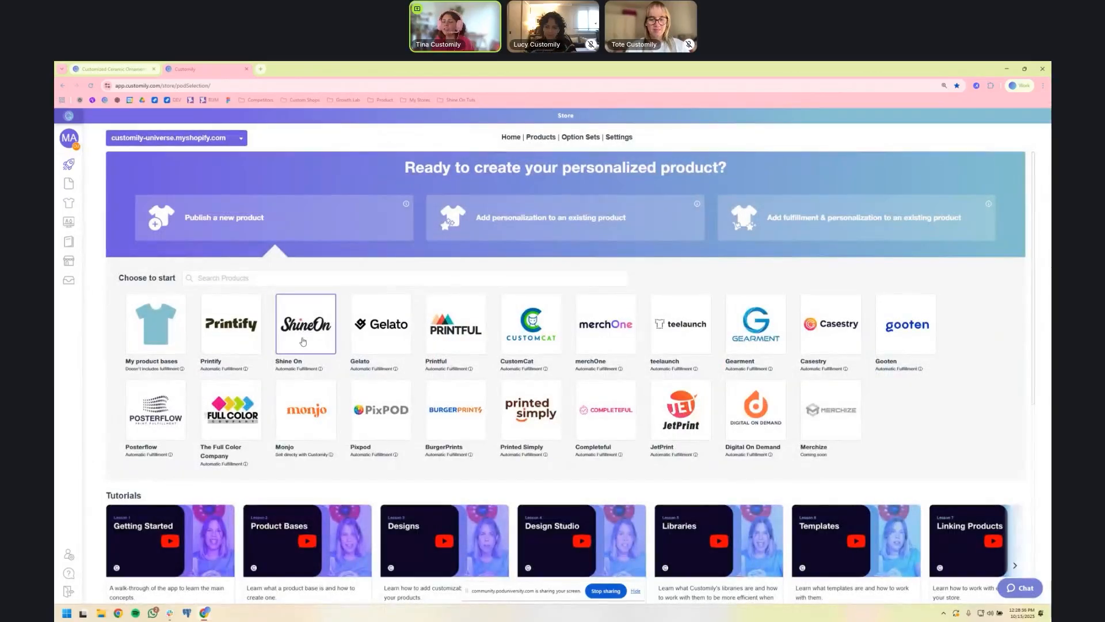
left_click(303, 341)
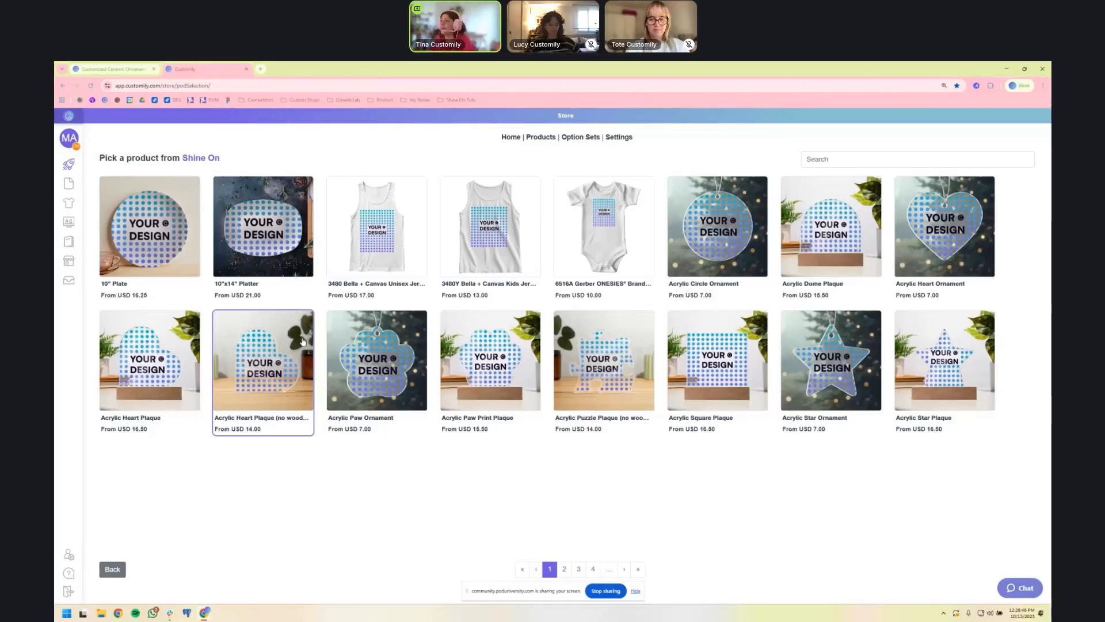
Search the Shine On products for "ceramic" and pick the Ceramic Heart Ornament.
left_click(822, 161)
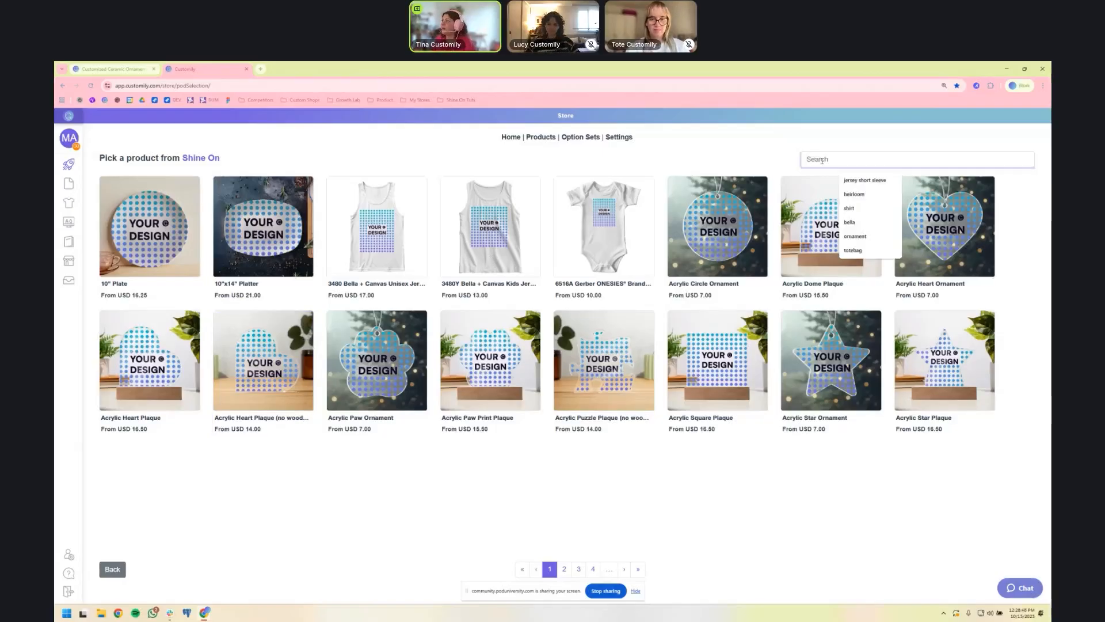
type("ceramic")
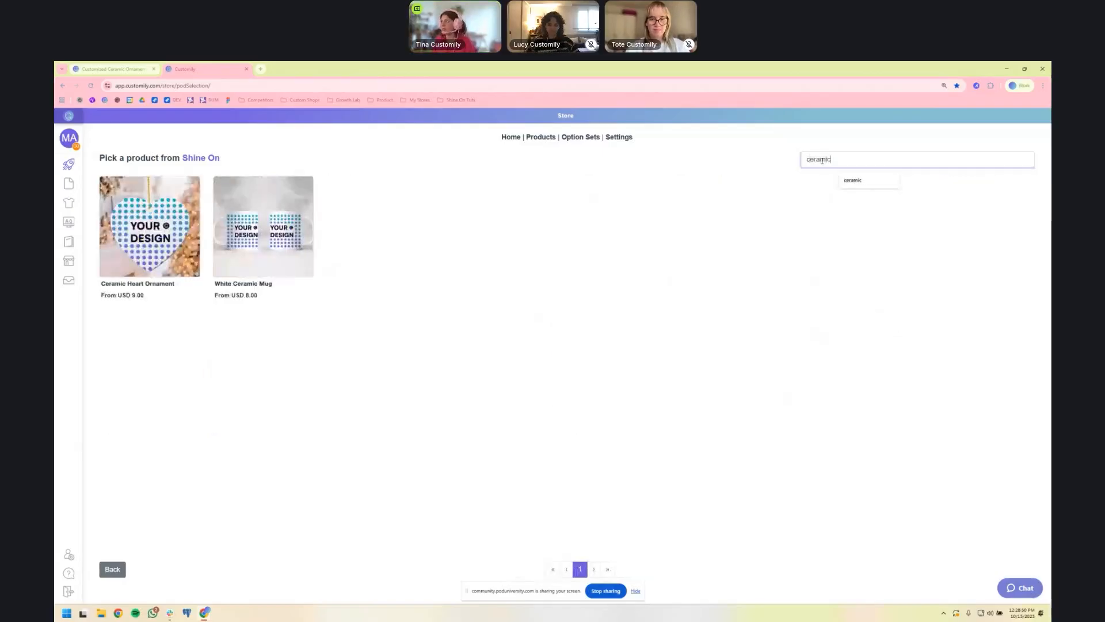
left_click(150, 246)
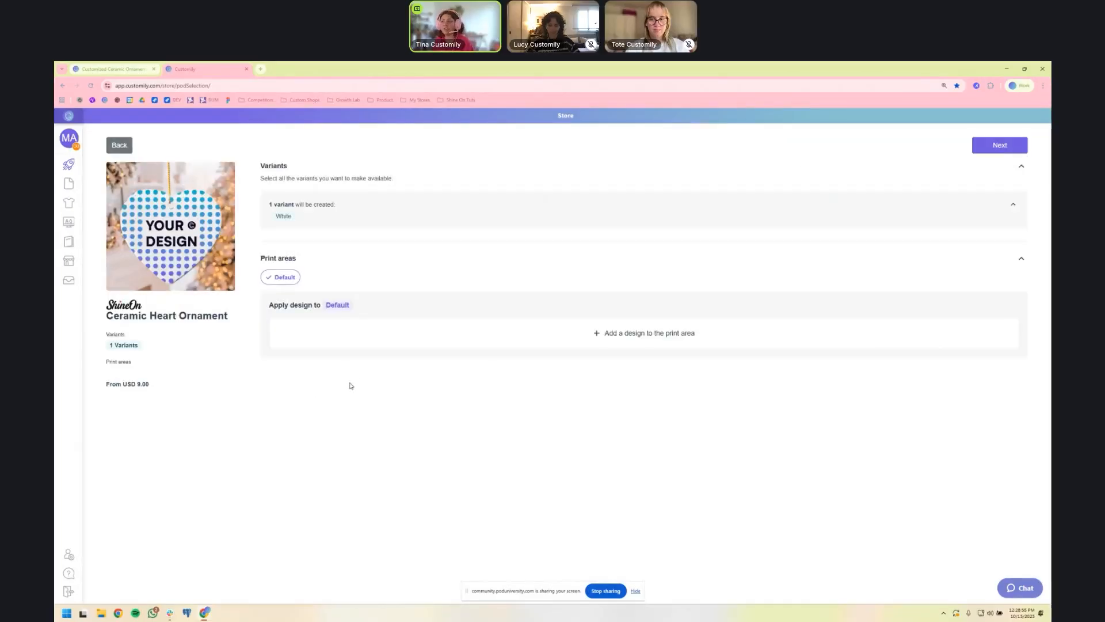
Find "forest" among Customily's ready-made designs and apply the My Forest design to the Default print area.
left_click(607, 337)
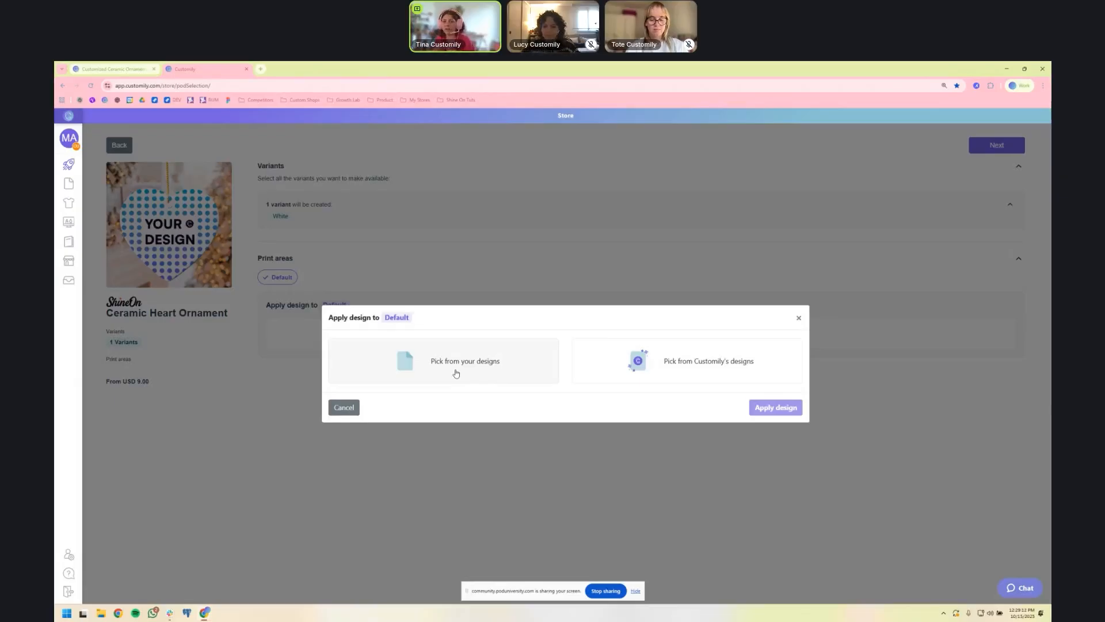
left_click(733, 368)
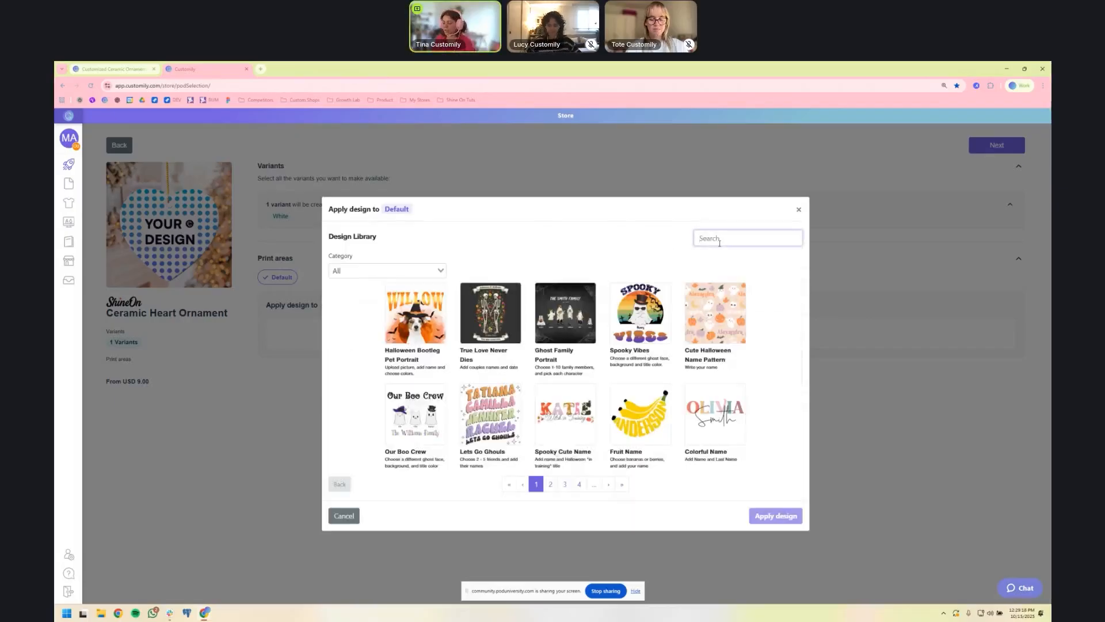
type("forest")
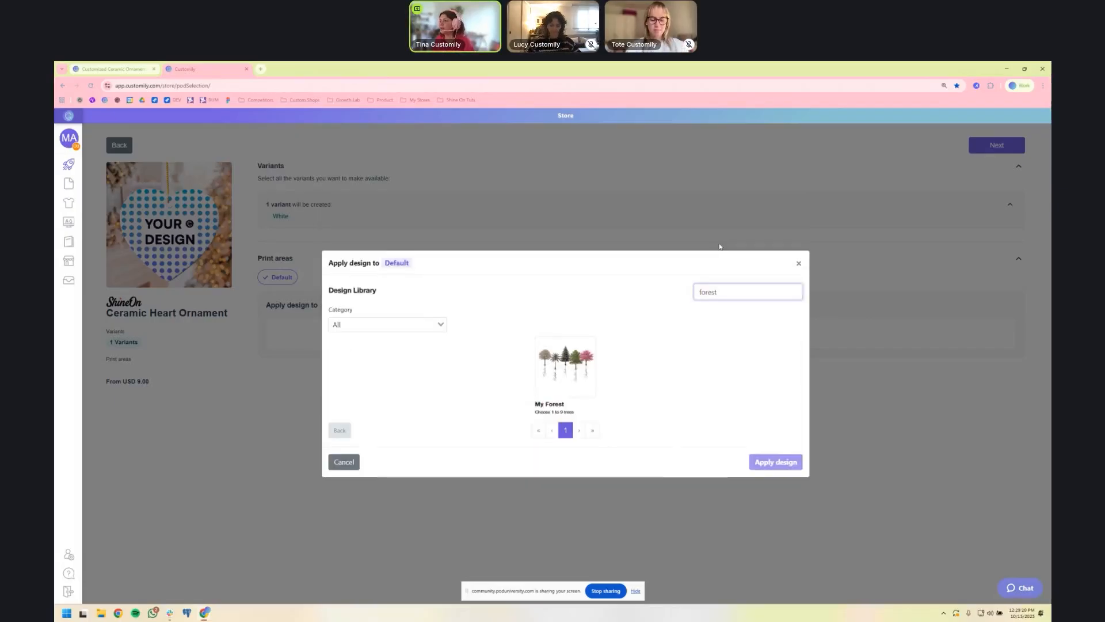
left_click(570, 376)
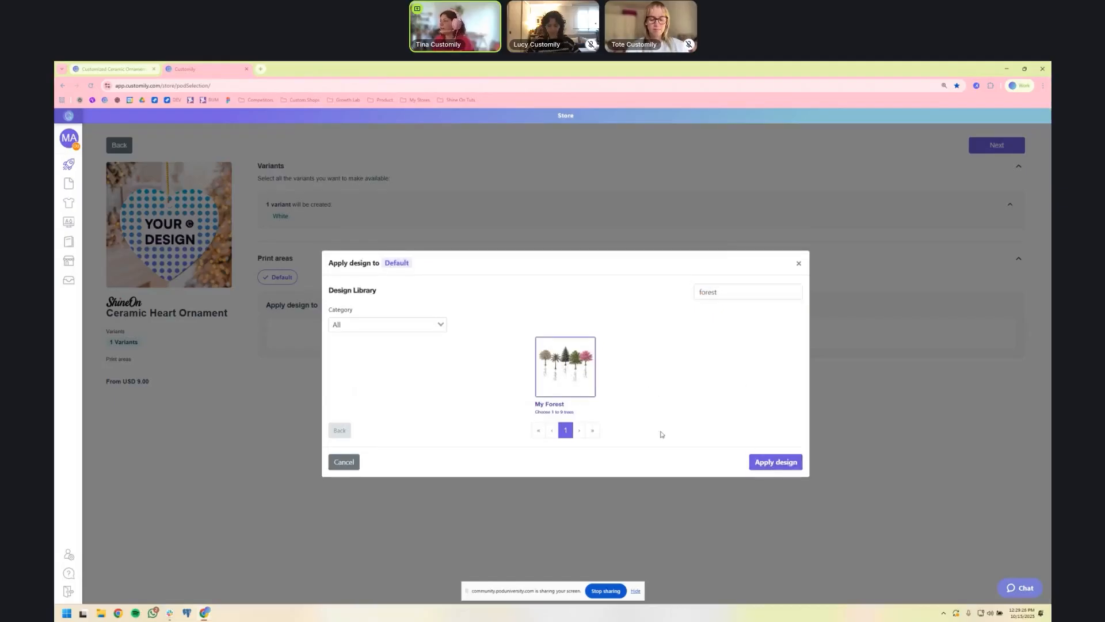
left_click(771, 467)
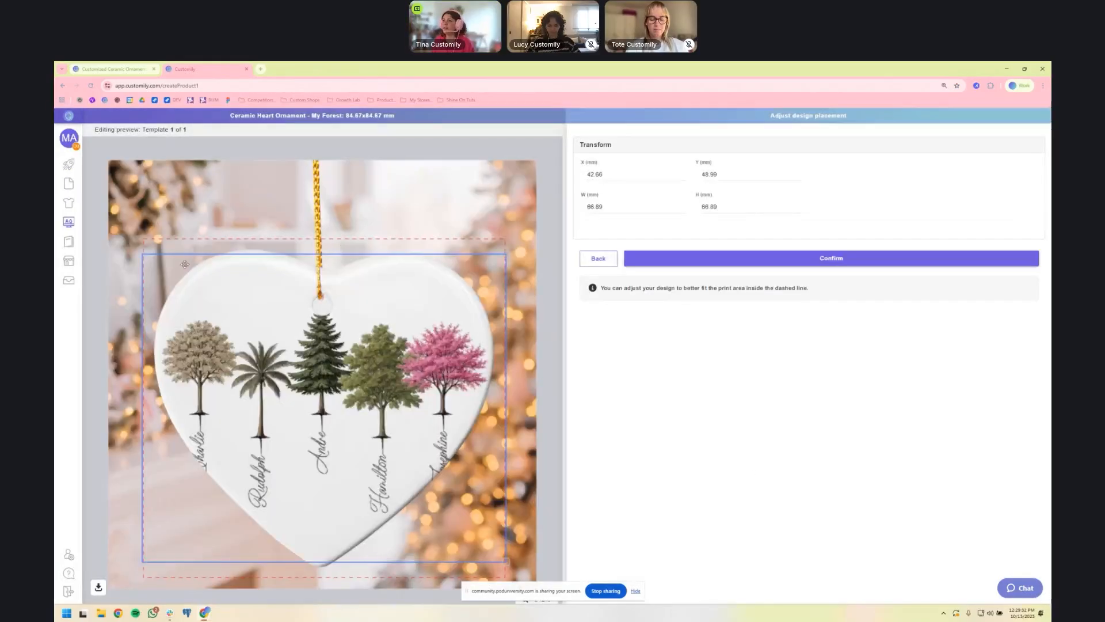
Shrink the My Forest design to about 56.5 × 47.8 mm, nudge it into place within the heart and confirm the placement.
left_click_drag(146, 255, 187, 278)
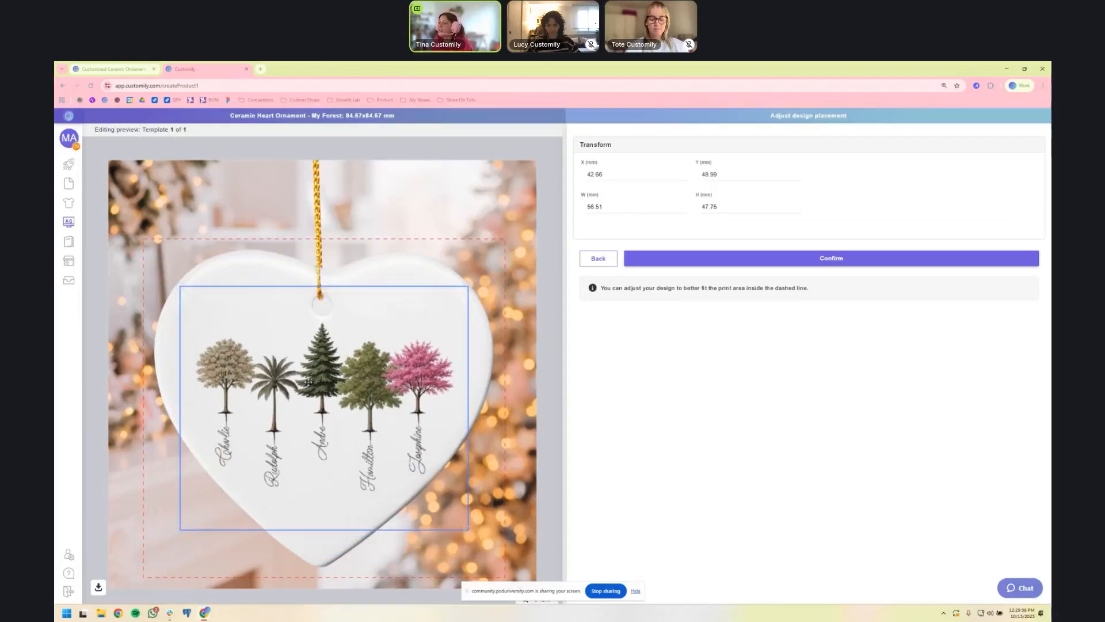
left_click_drag(313, 387, 312, 386)
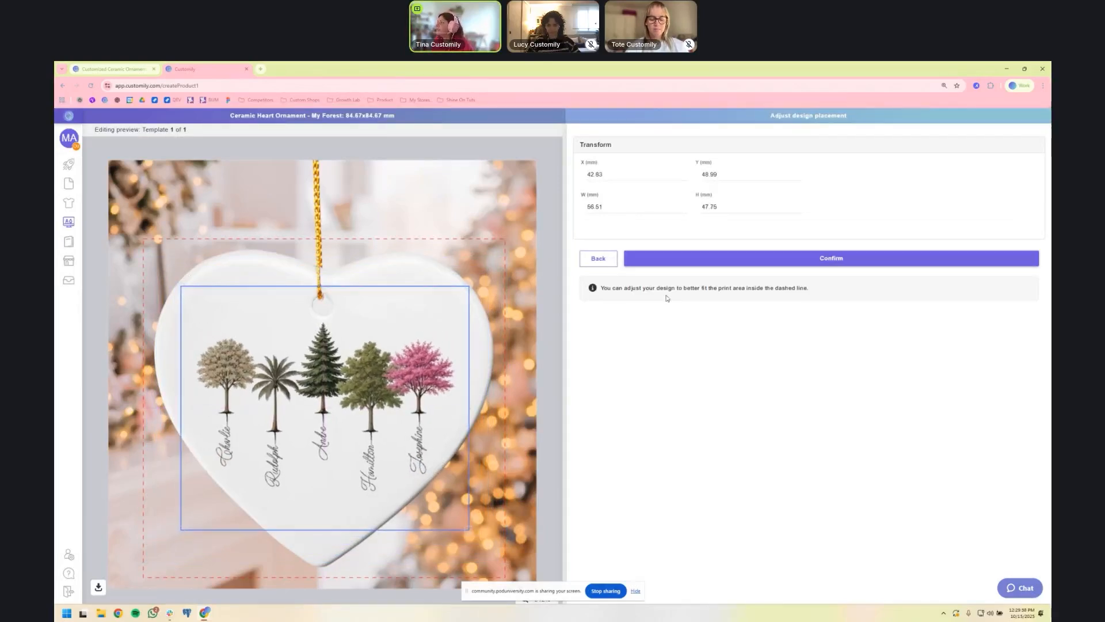
left_click(806, 259)
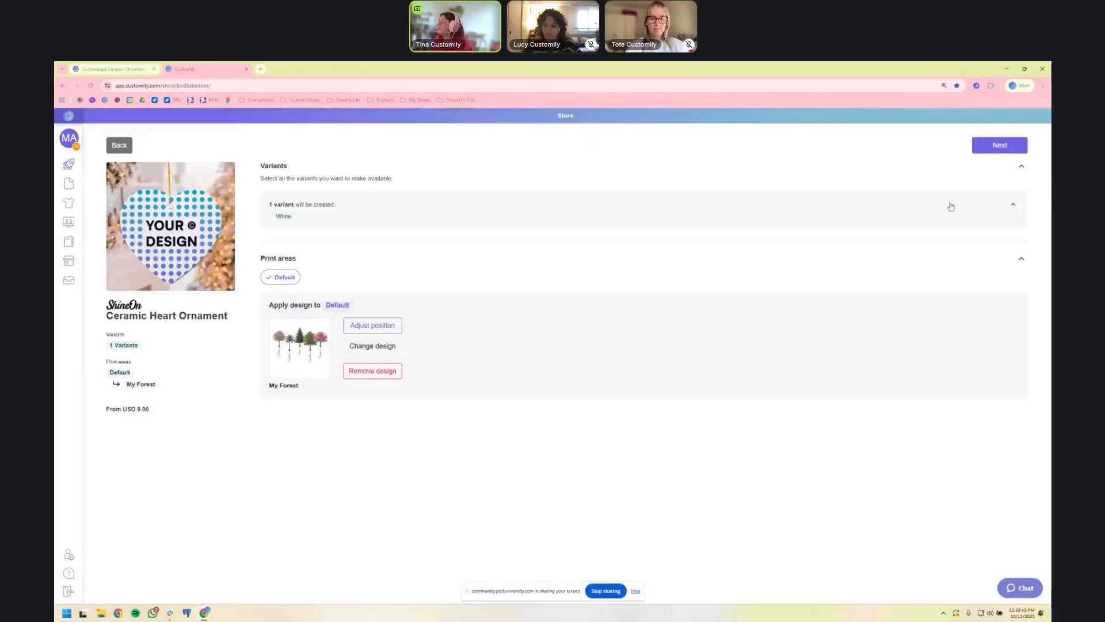
Proceed with the ornament and create the product in the customily-universe.myshopify.com store.
left_click(999, 145)
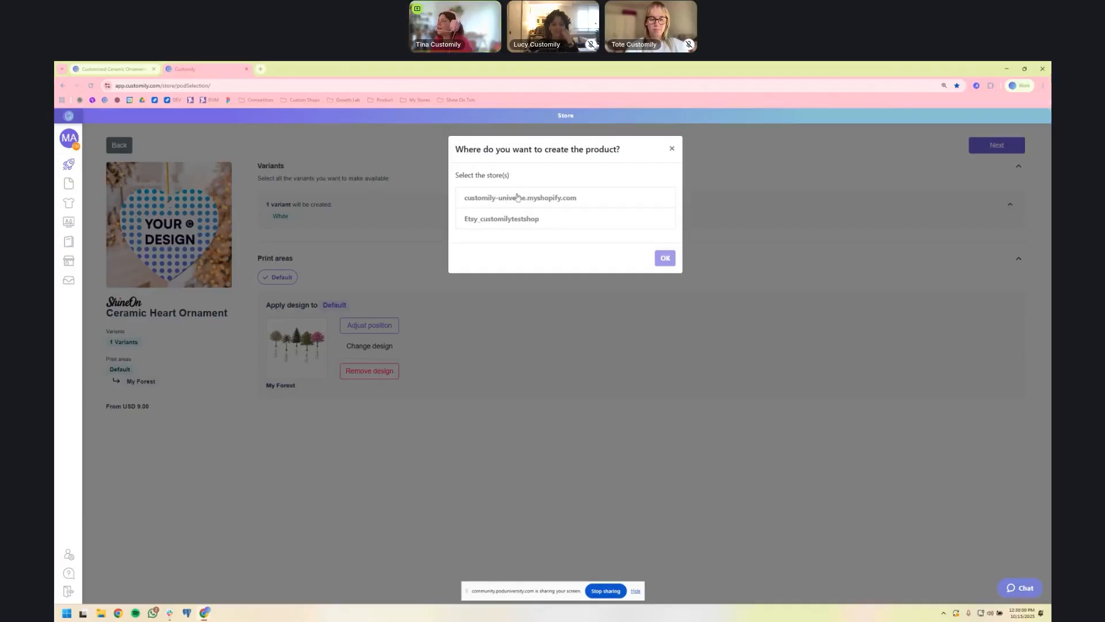
left_click(529, 198)
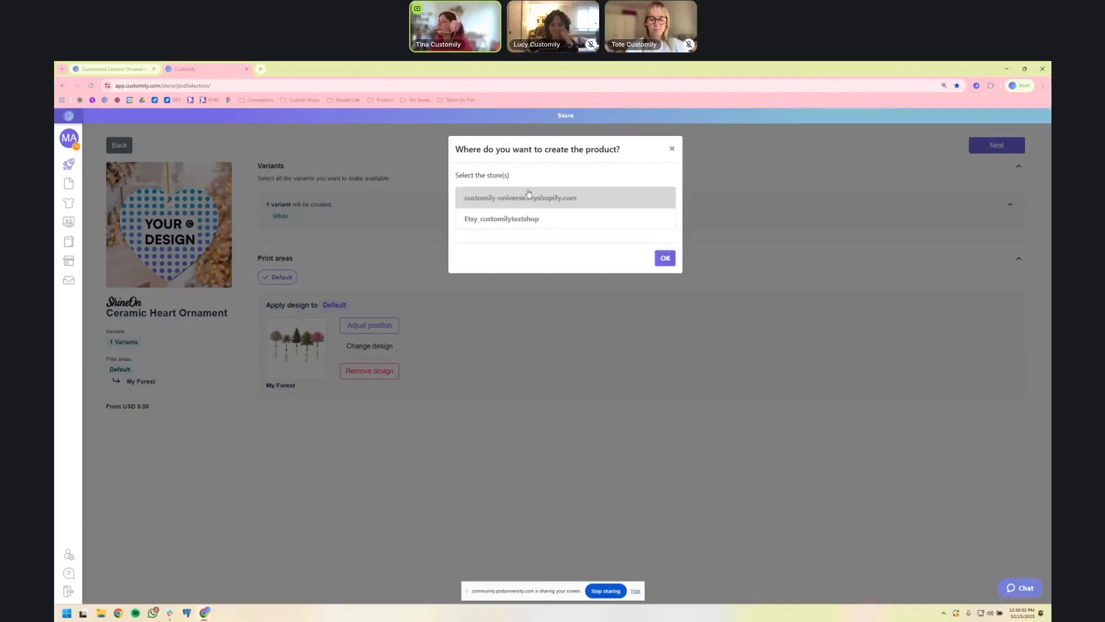
left_click(663, 260)
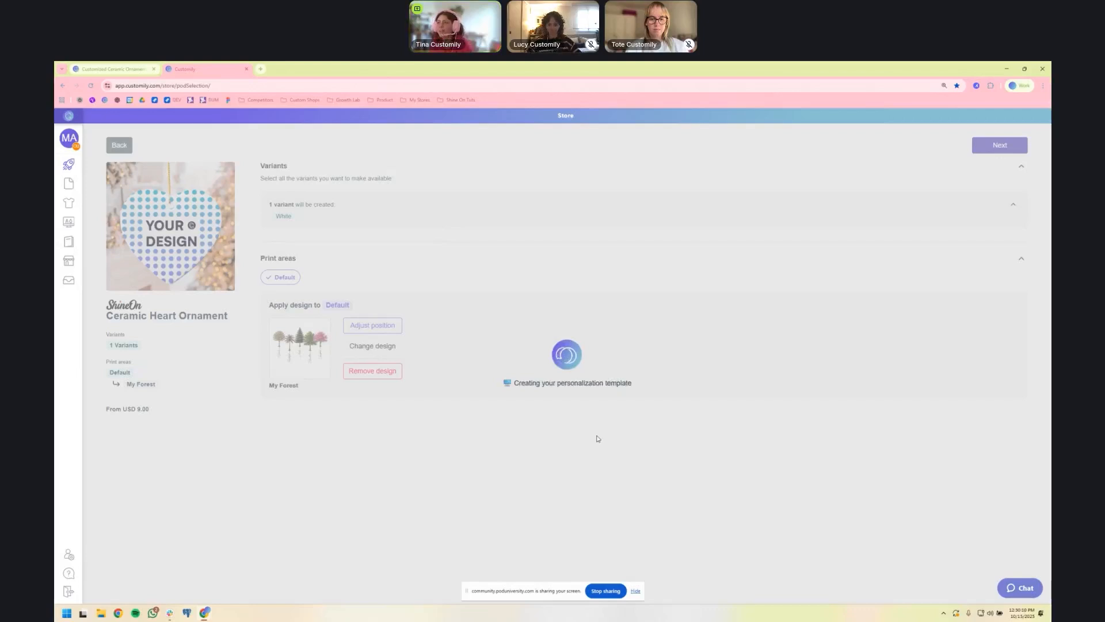
Go back to the published My Forest ornament page and try several #1 tree designs in the live preview, ending with the dark conical fir.
left_click(111, 71)
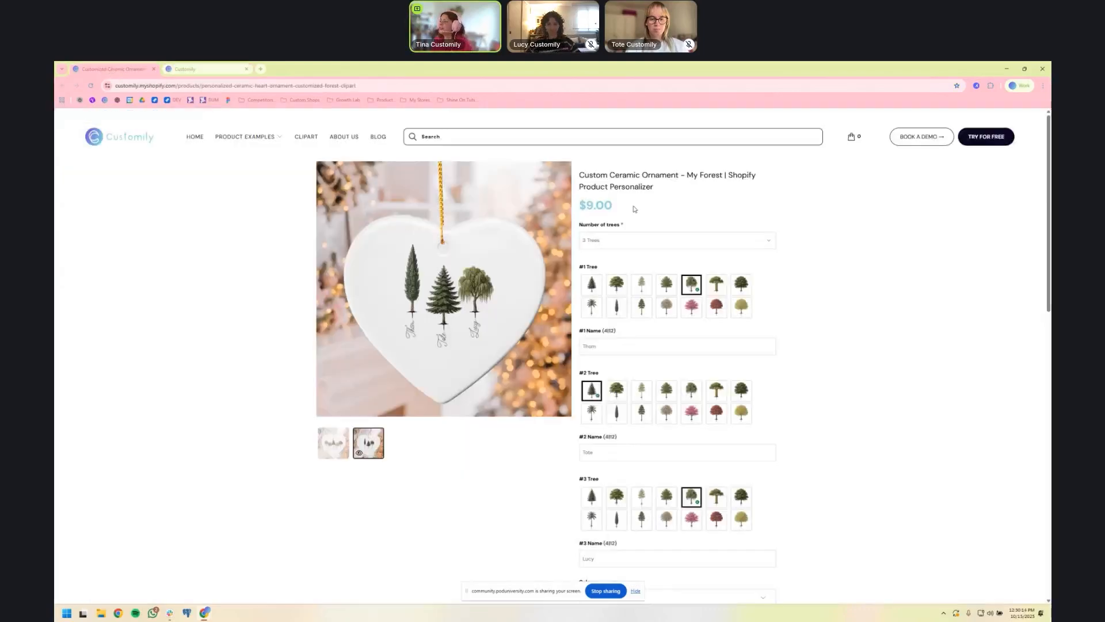
left_click(617, 284)
left_click(641, 306)
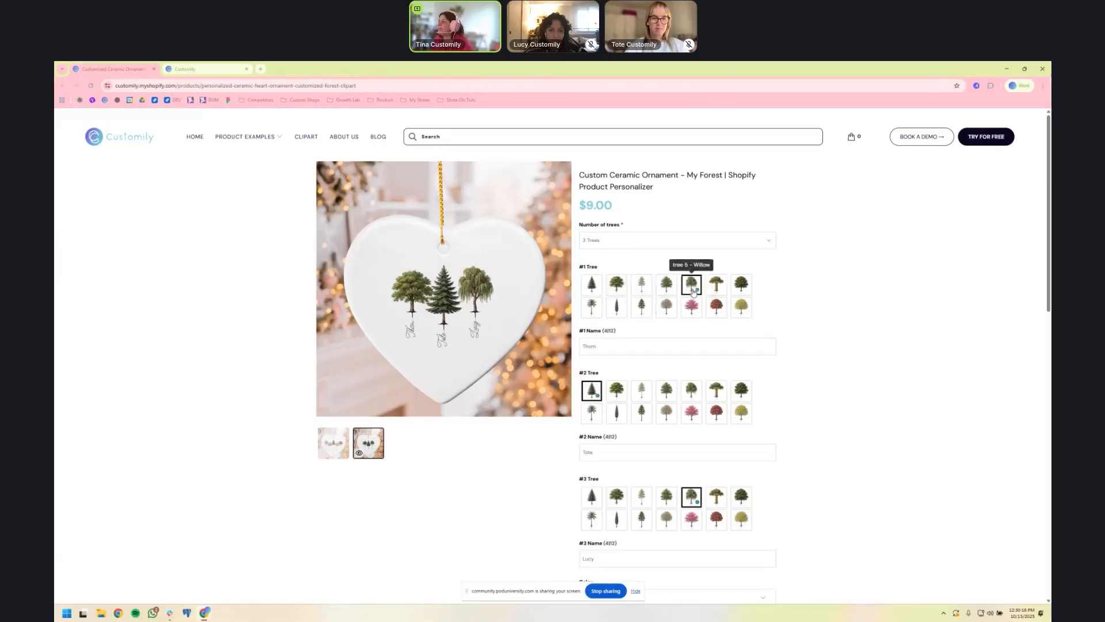
left_click(691, 306)
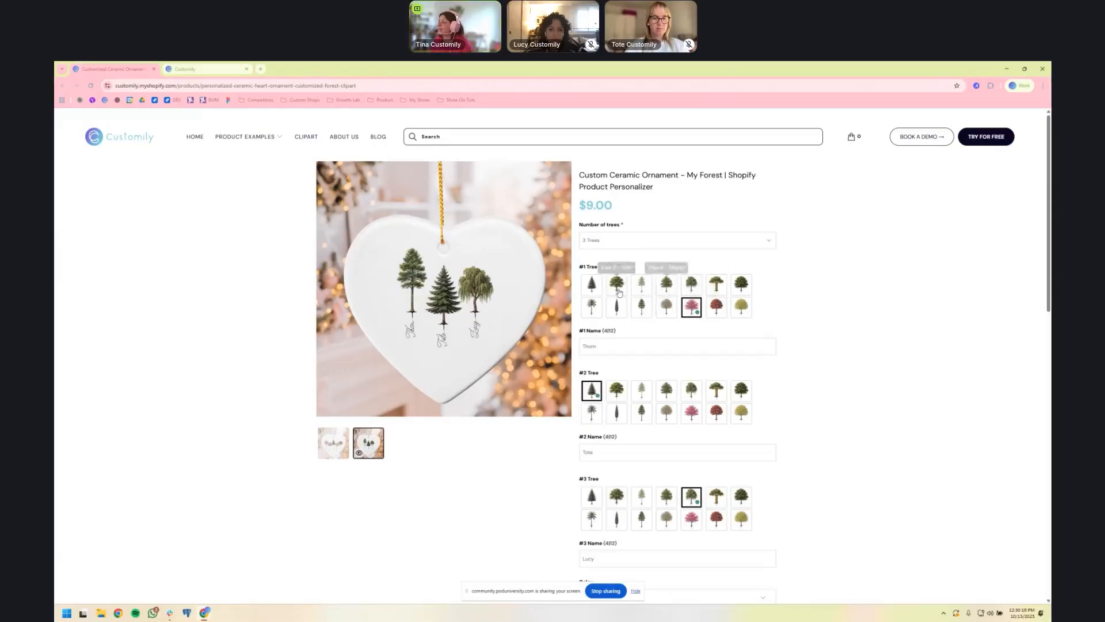
left_click(592, 285)
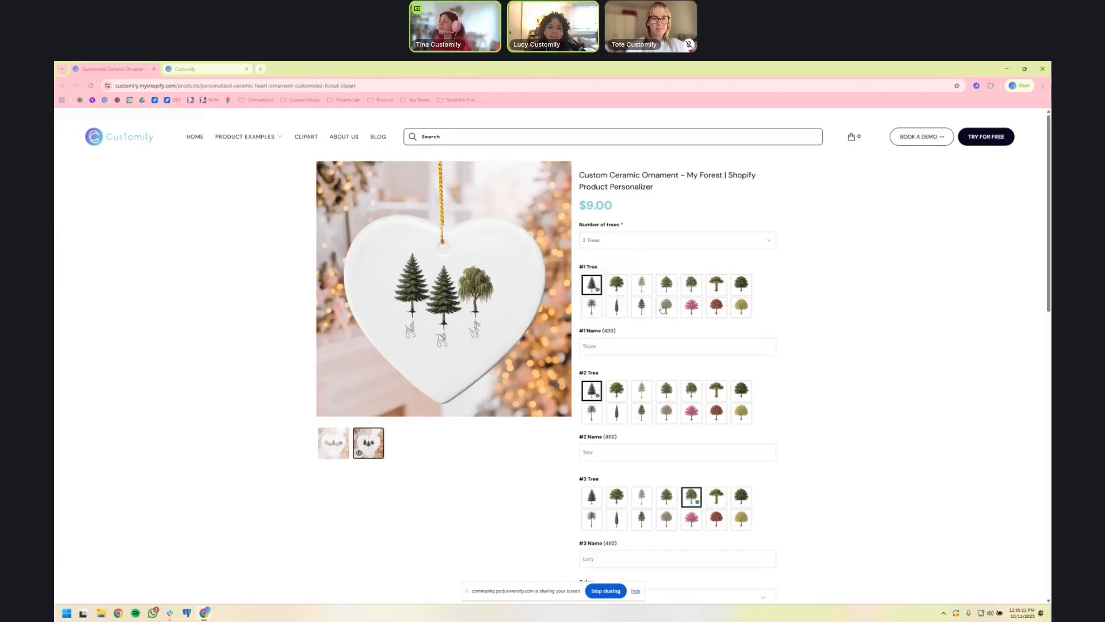
left_click(693, 308)
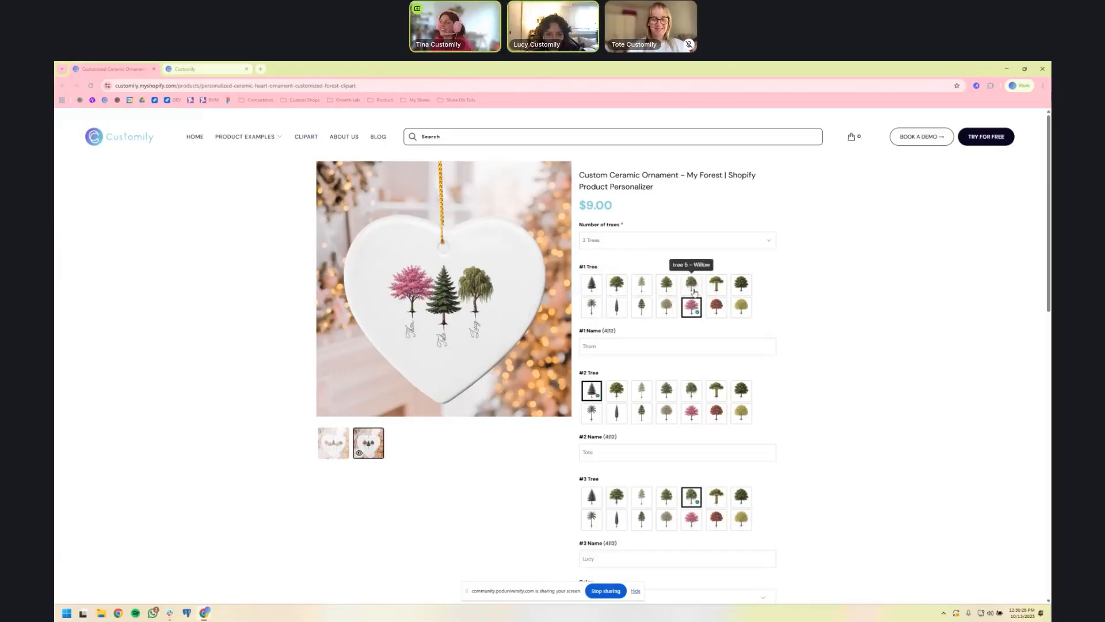
left_click(592, 285)
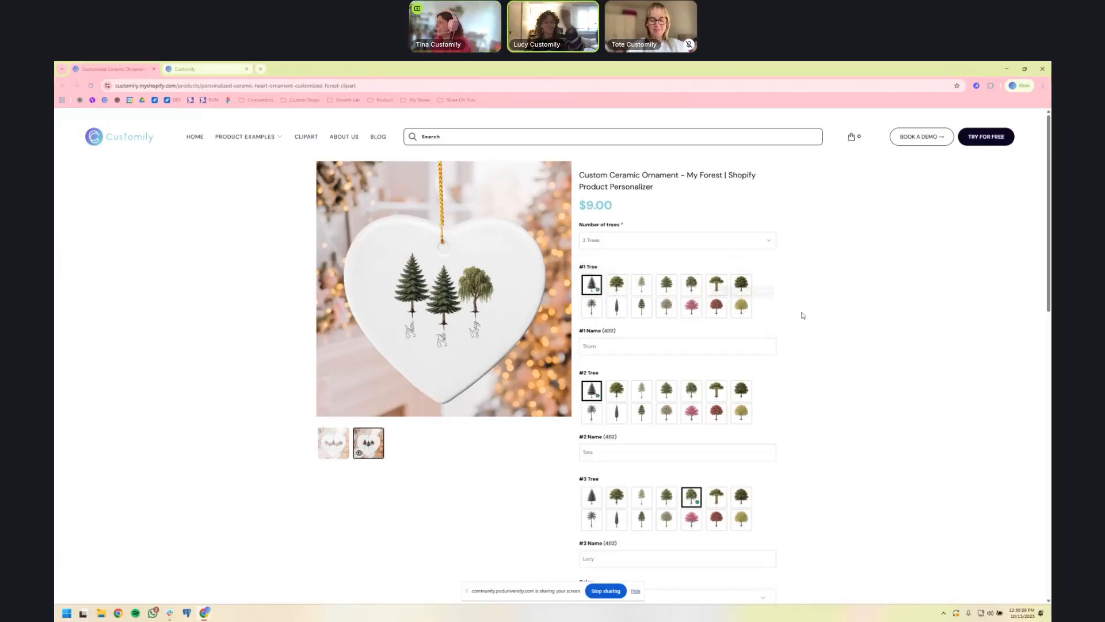
left_click(691, 307)
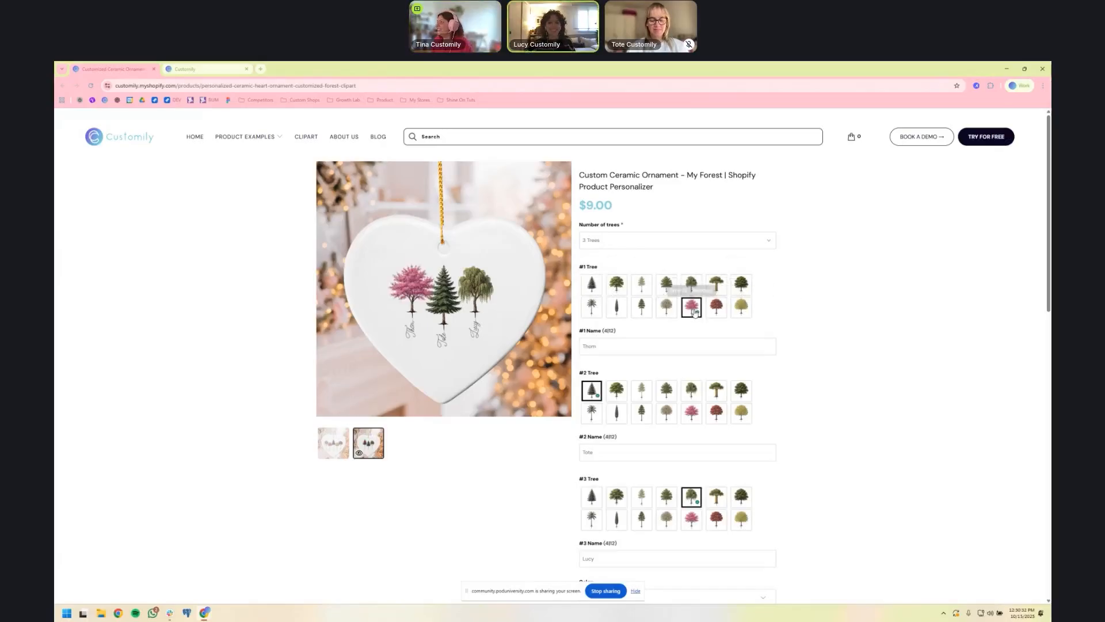
left_click(742, 306)
left_click(741, 283)
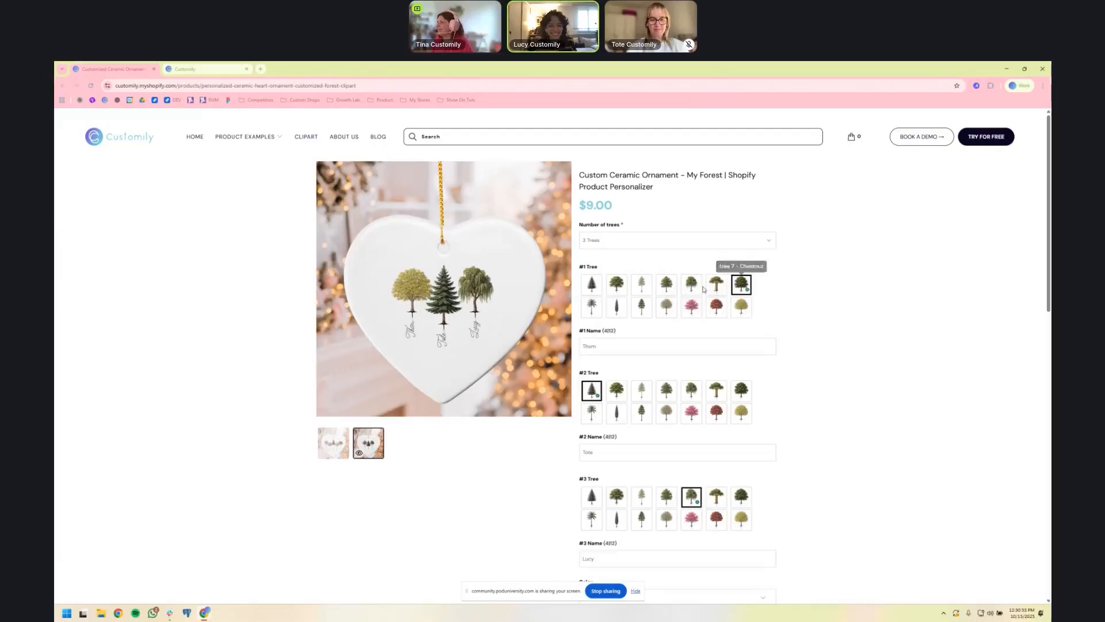
left_click(592, 284)
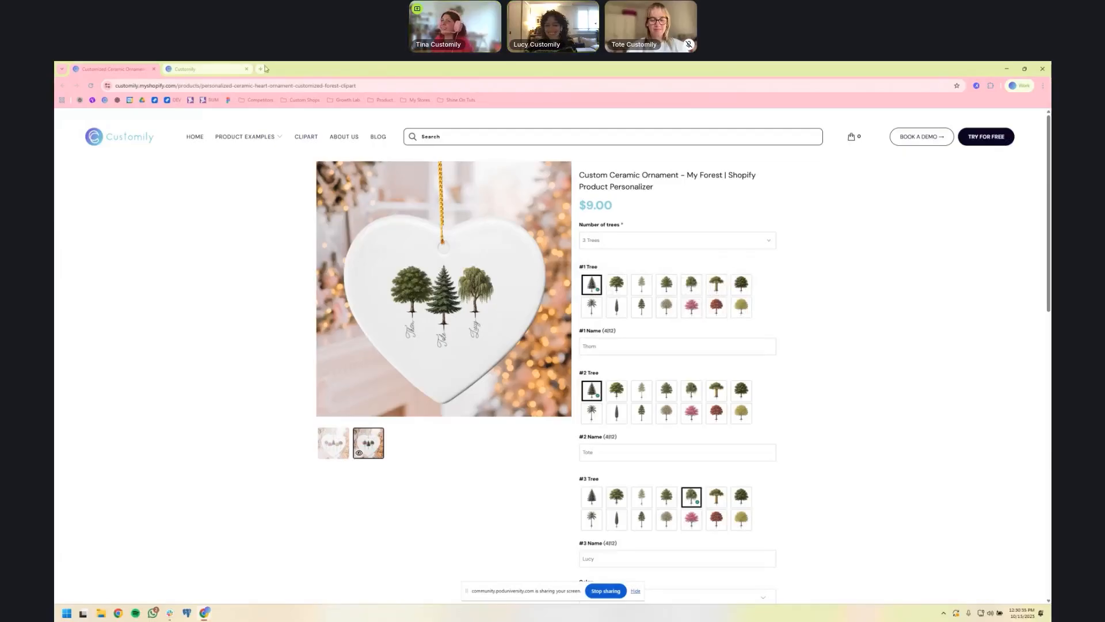
Return to the new ornament's publishing preview and set its number of trees to 3 Trees.
left_click(208, 68)
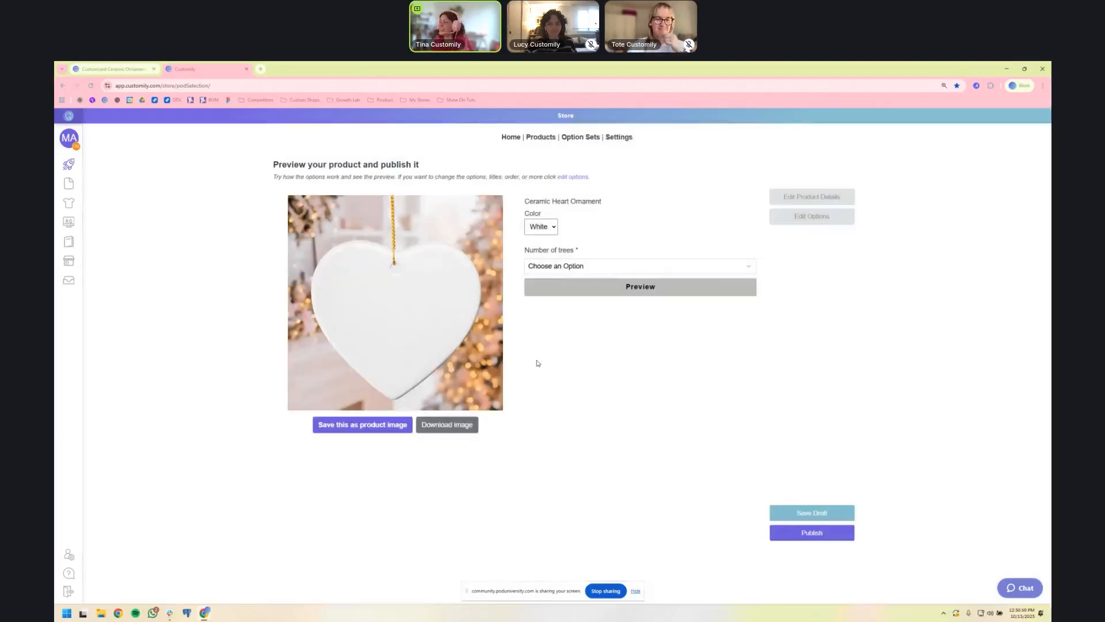
left_click(552, 267)
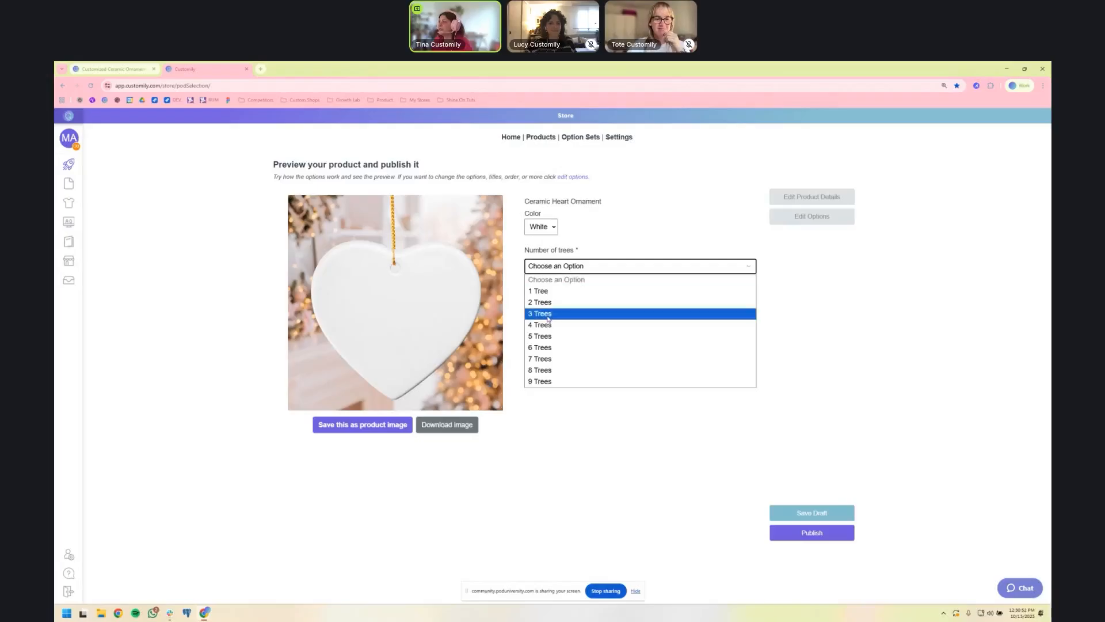
left_click(609, 255)
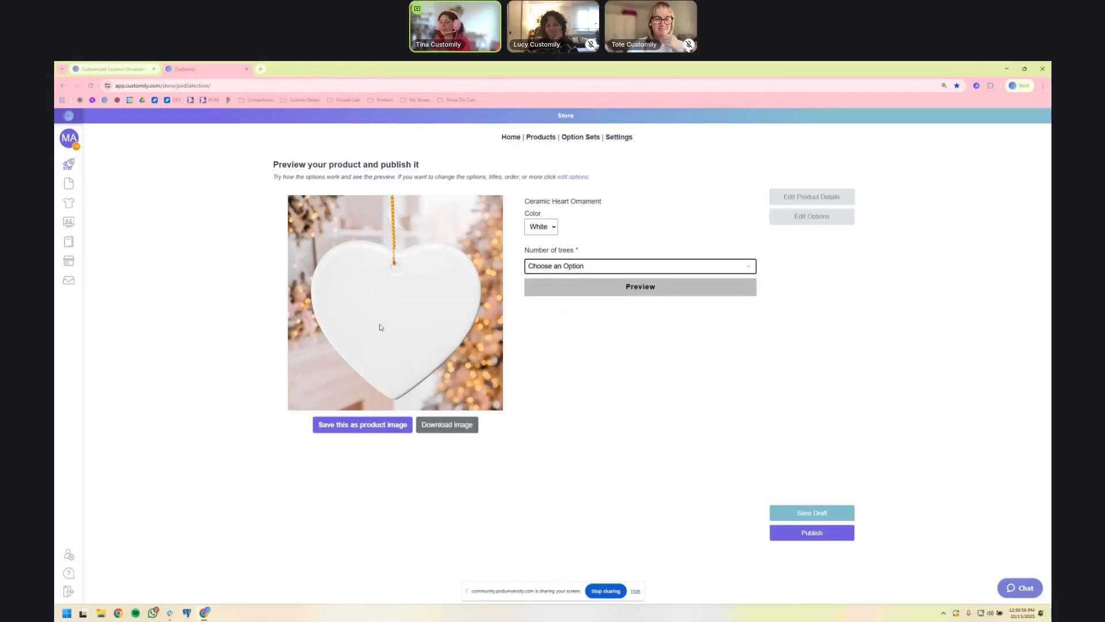
left_click(552, 269)
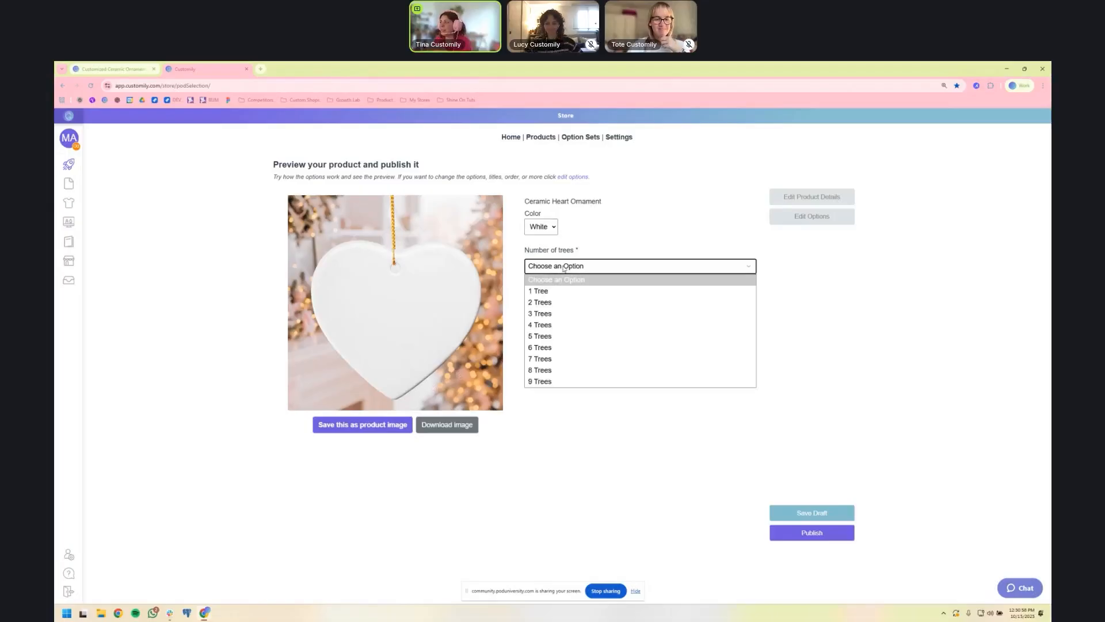
left_click(556, 313)
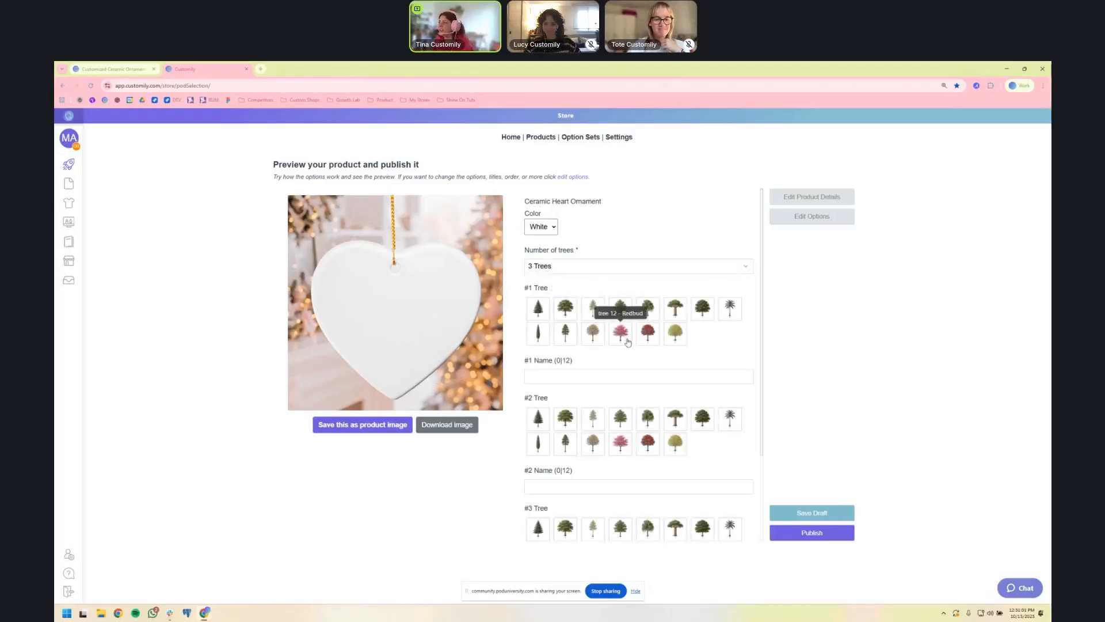
Set the #1 tree to the dark conical fir with a first name, and set the #2 tree to the pink redbud.
left_click(544, 311)
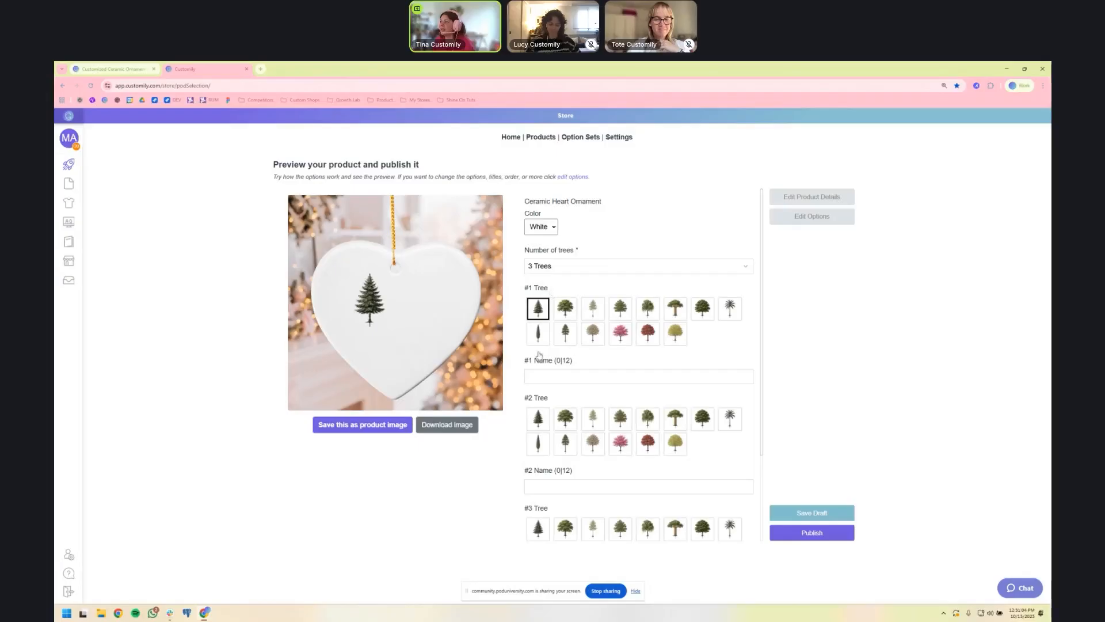
left_click(539, 377)
type("Tina")
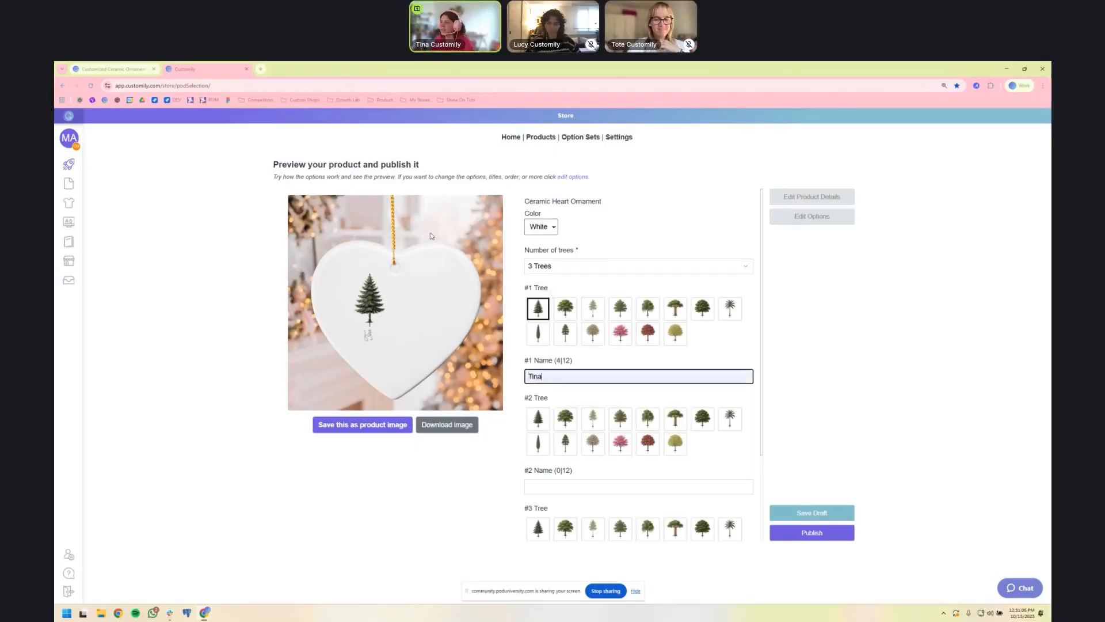
scroll(581, 373, "down", 1)
left_click(620, 366)
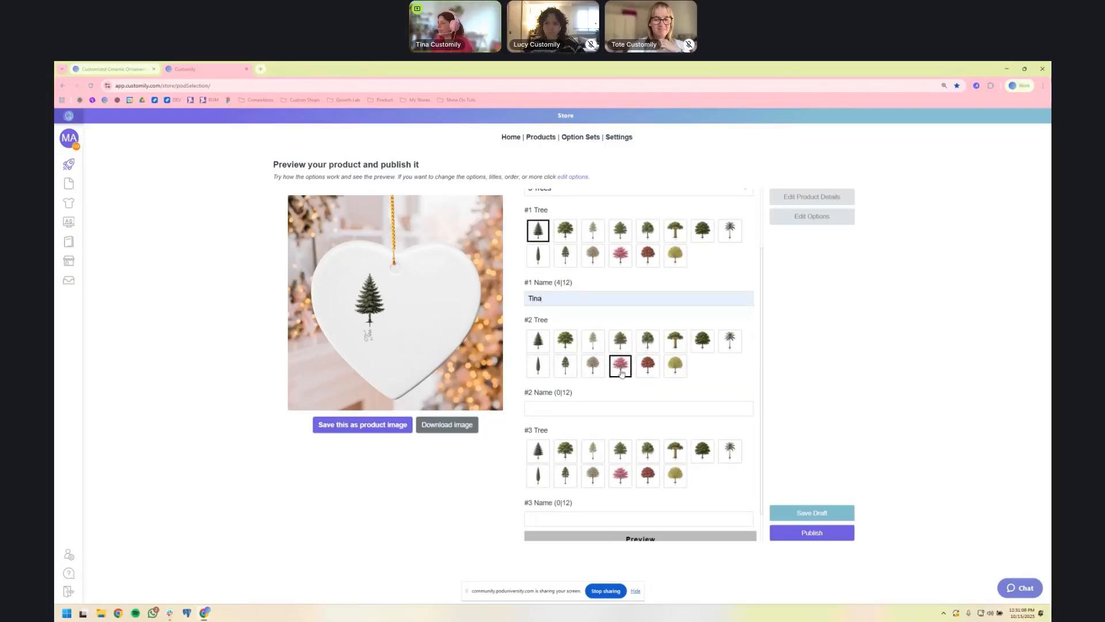
Enter a first name for the #2 tree, set the #3 tree to the palm, and enter its first name.
left_click(595, 409)
left_click(573, 429)
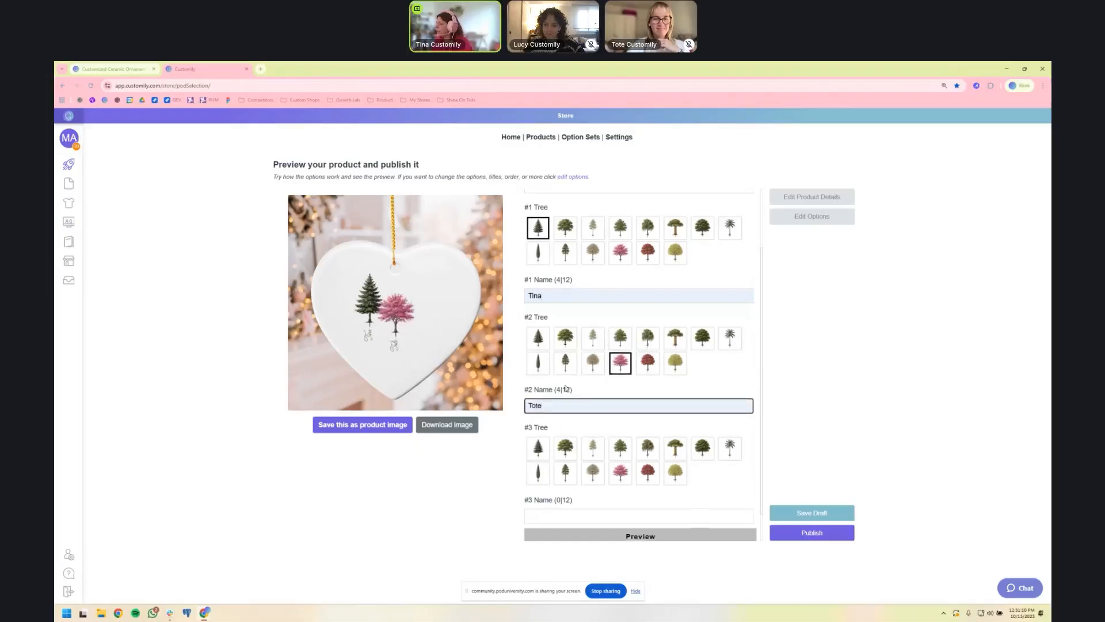
scroll(685, 452, "down", 1)
left_click(729, 416)
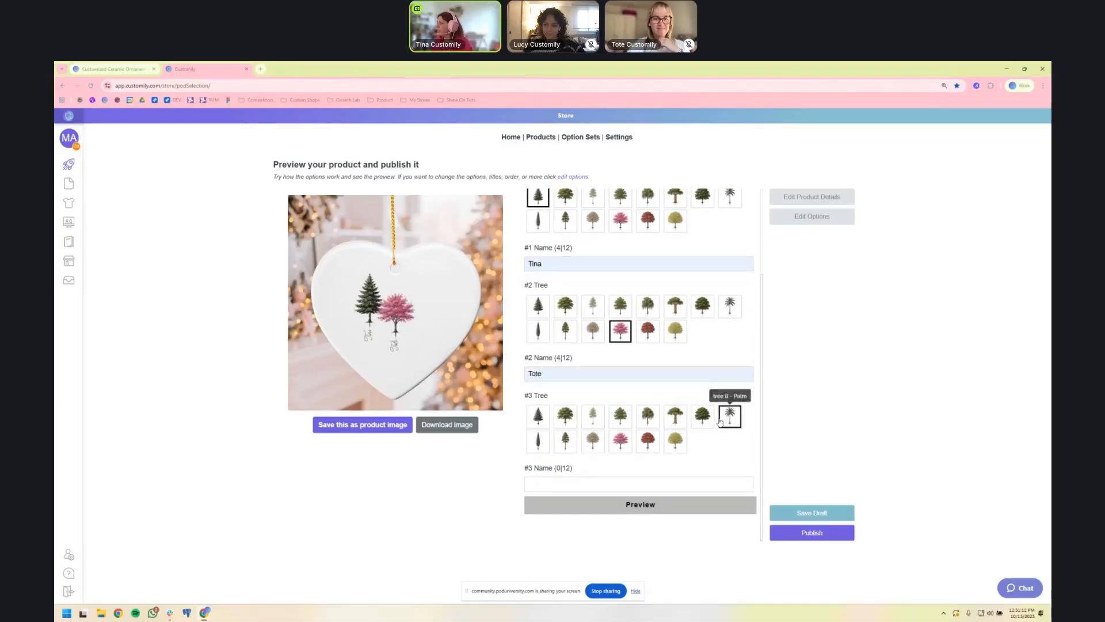
left_click(641, 485)
left_click(604, 505)
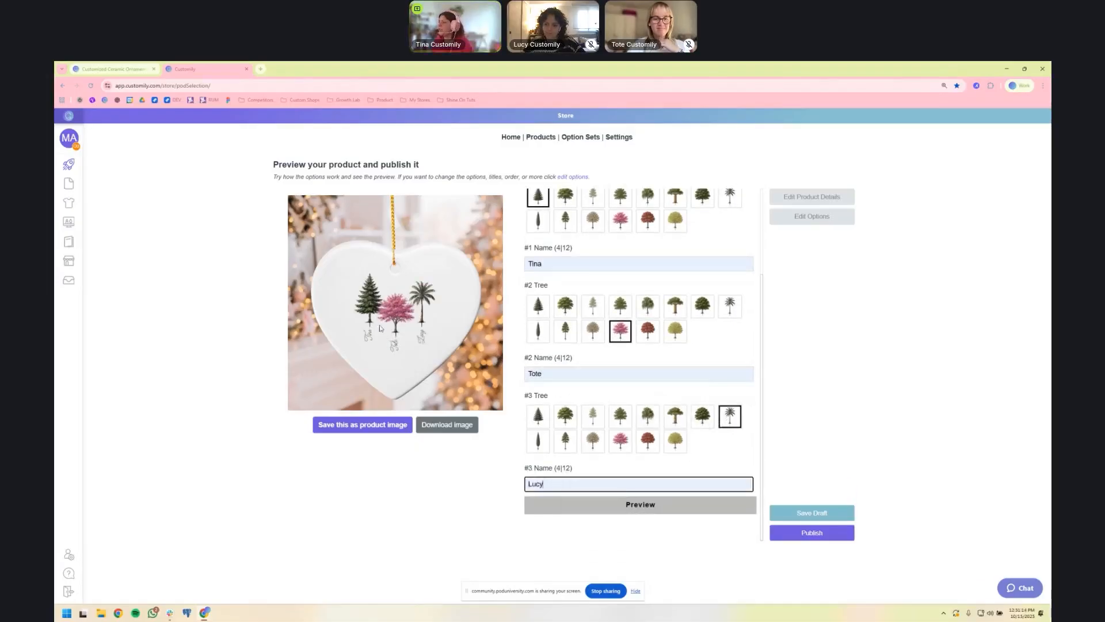
Save the three-tree design as the product image and publish the ornament.
left_click(363, 427)
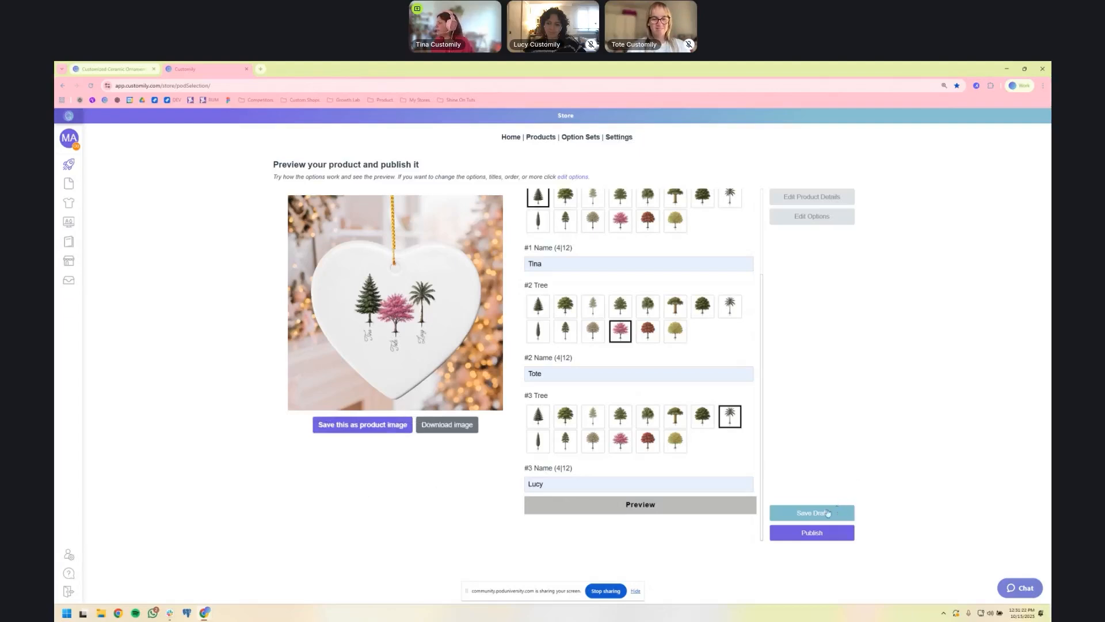
left_click(827, 540)
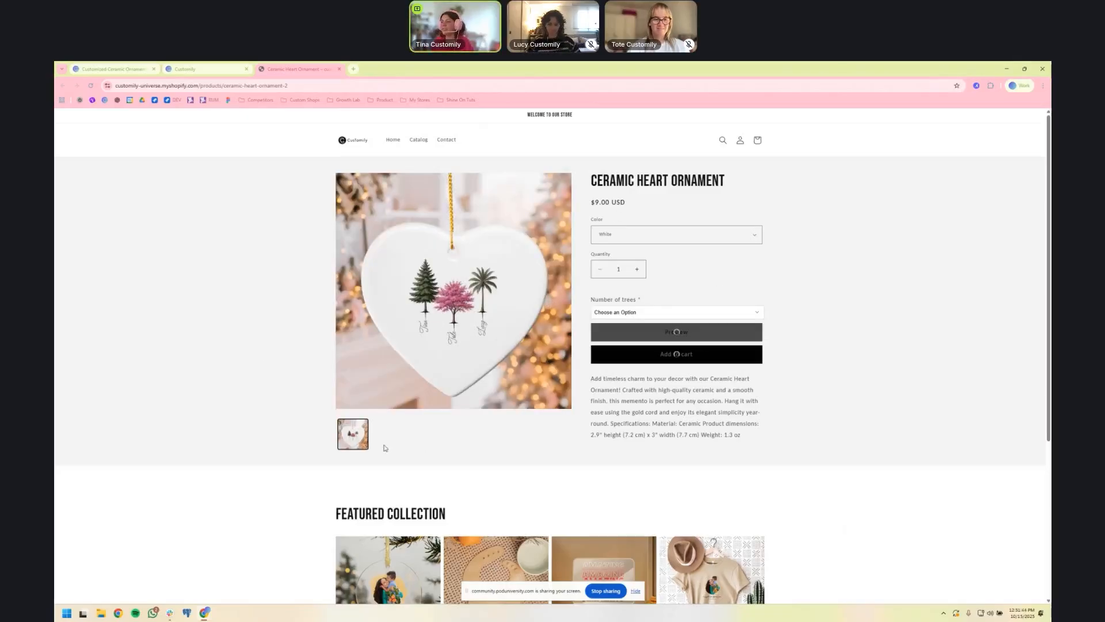
Glance at the sample My Forest page, return to the newly published Ceramic Heart Ornament page, and set its number of trees to 4 Trees.
left_click(121, 70)
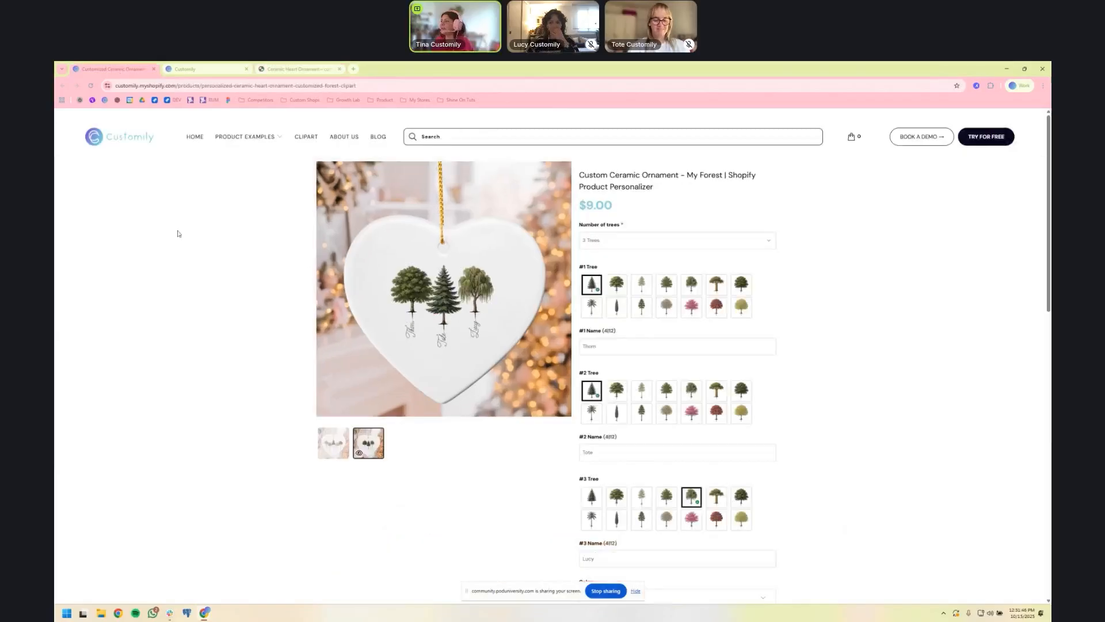
left_click(299, 70)
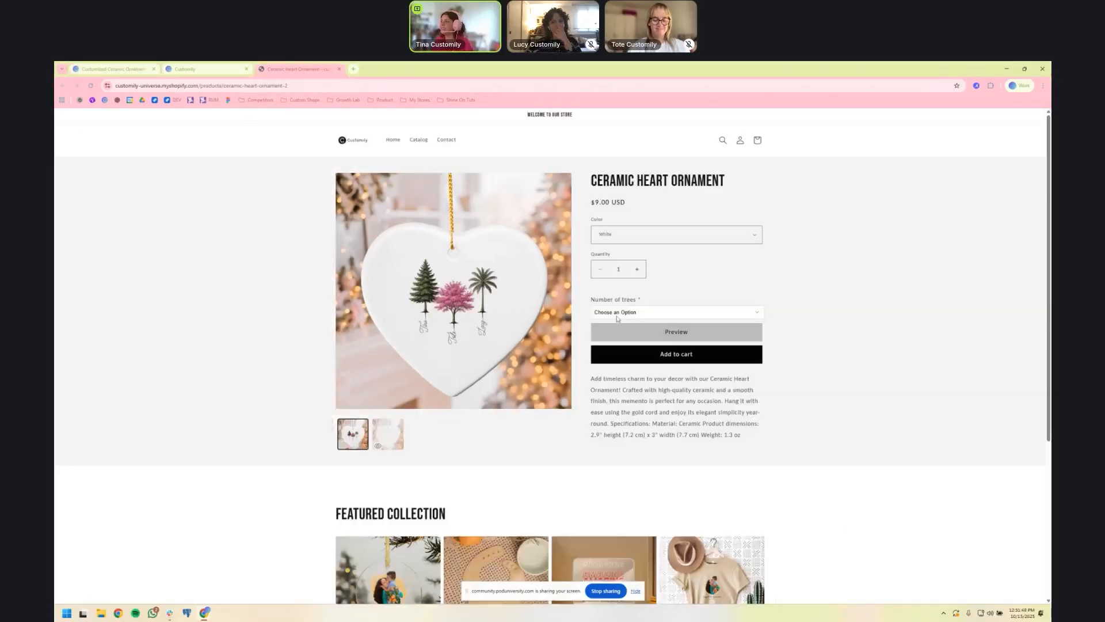
left_click(637, 312)
left_click(635, 333)
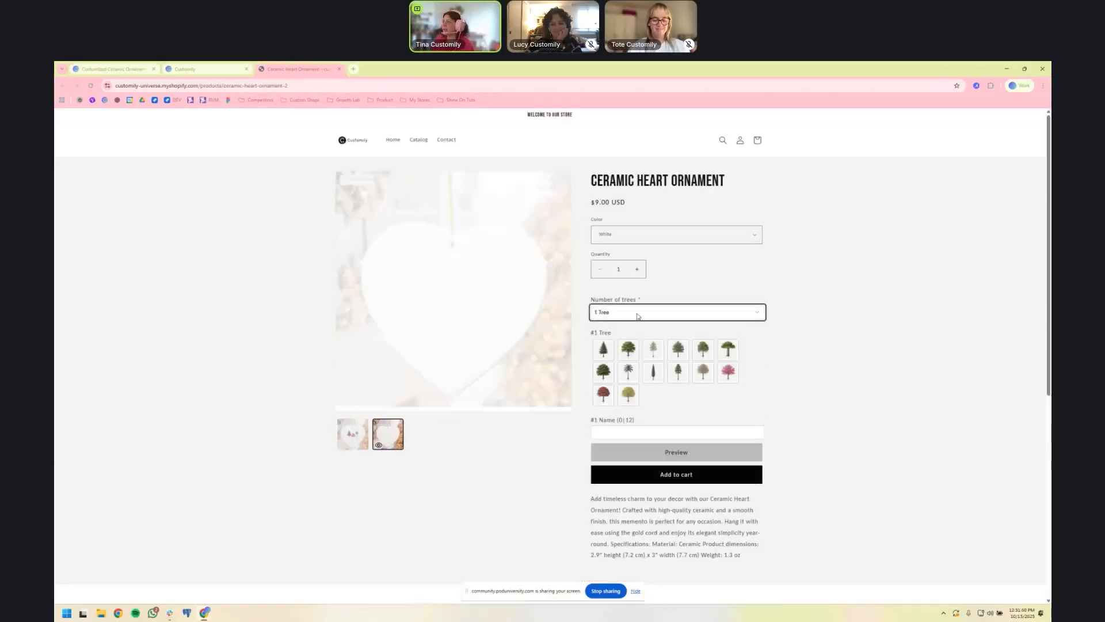
left_click(639, 315)
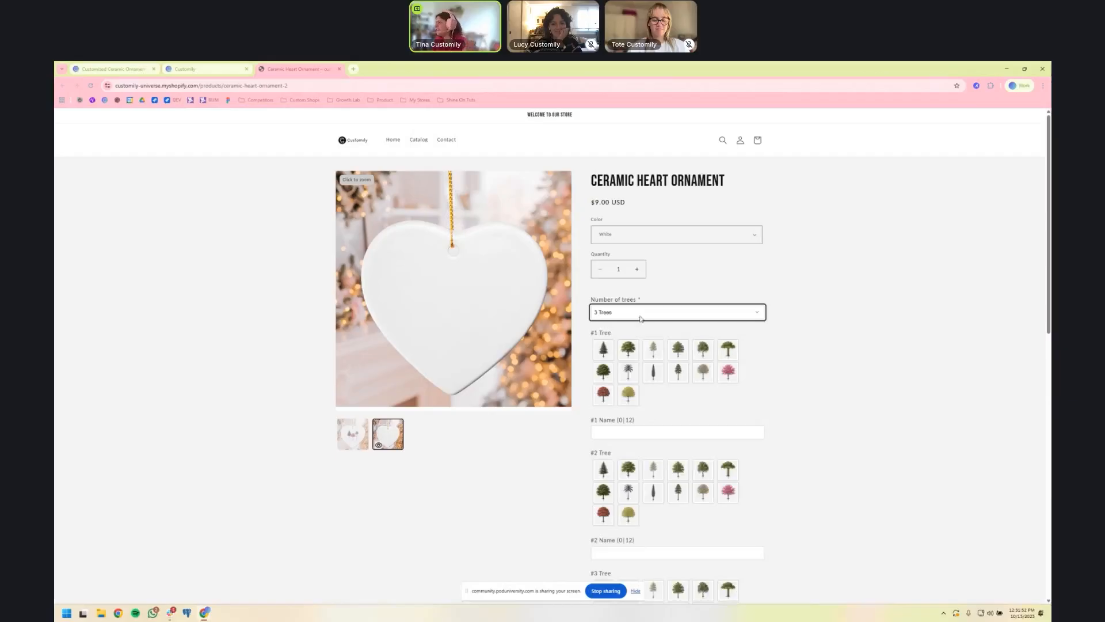
left_click(639, 316)
left_click(633, 352)
Set the #1 tree to the broad green tree beside the fir and the #2 tree to the tall pine, each with a first name.
left_click(634, 356)
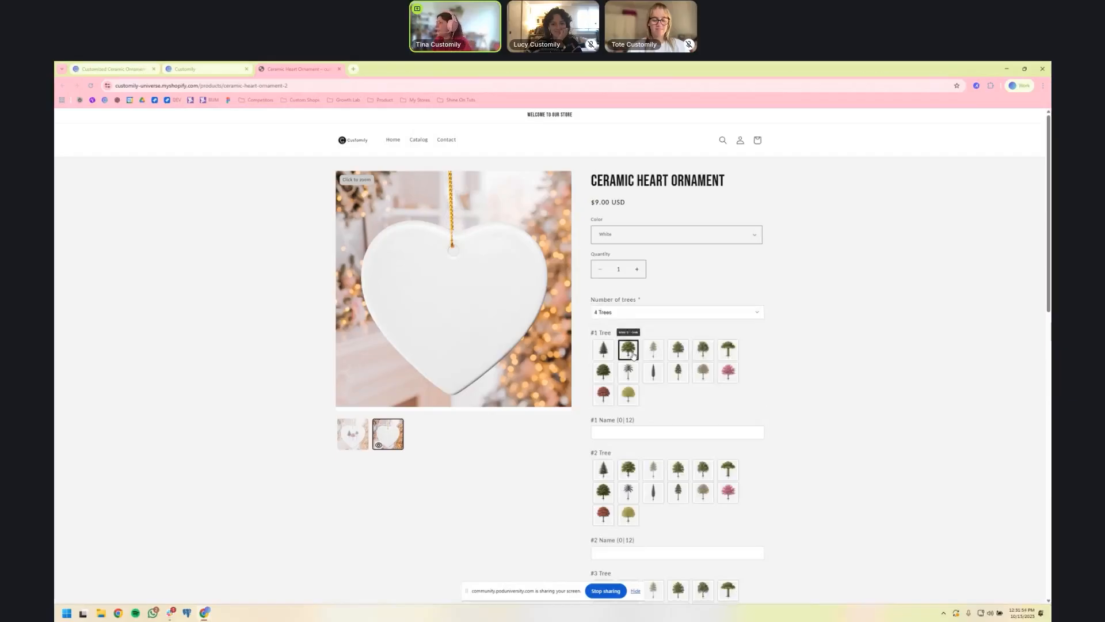
left_click(633, 431)
left_click(638, 452)
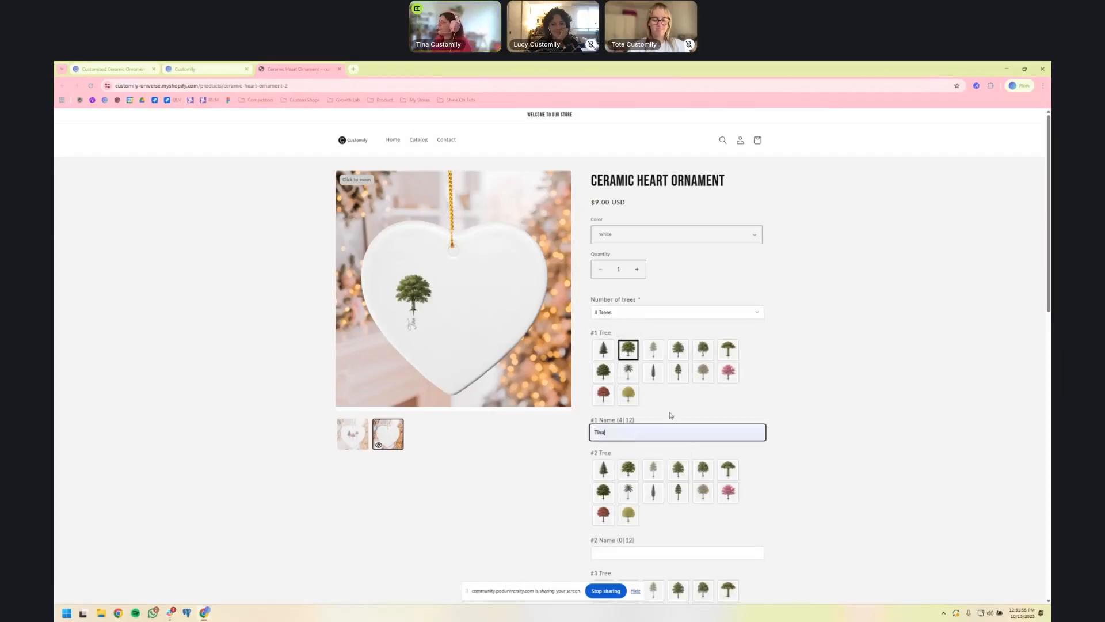
scroll(668, 415, "down", 2)
left_click(680, 386)
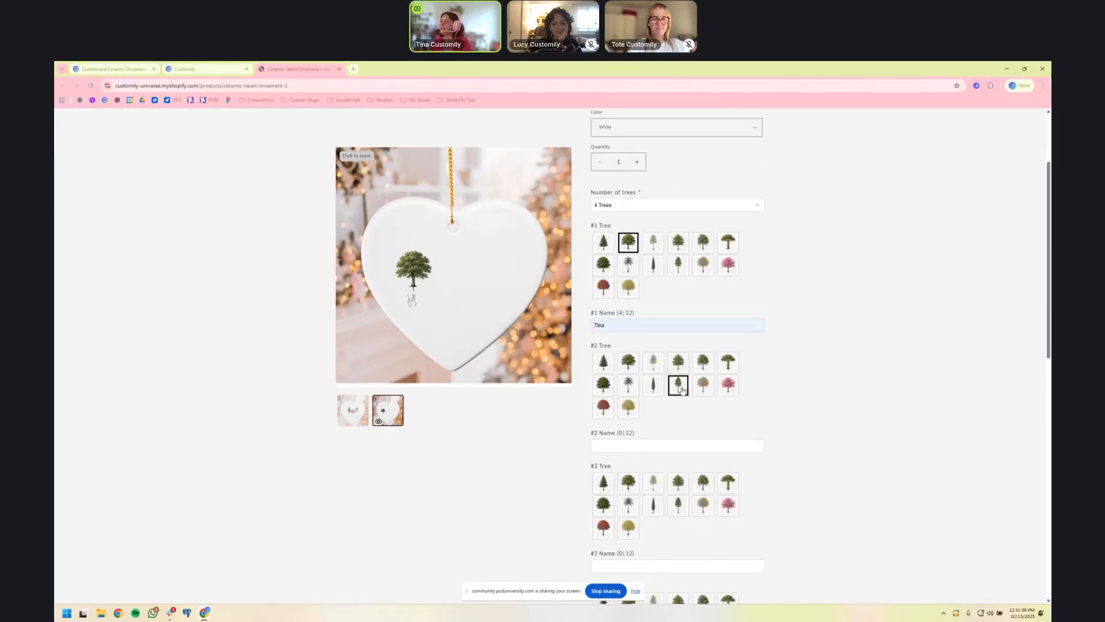
scroll(682, 390, "down", 1)
left_click(671, 410)
left_click(668, 425)
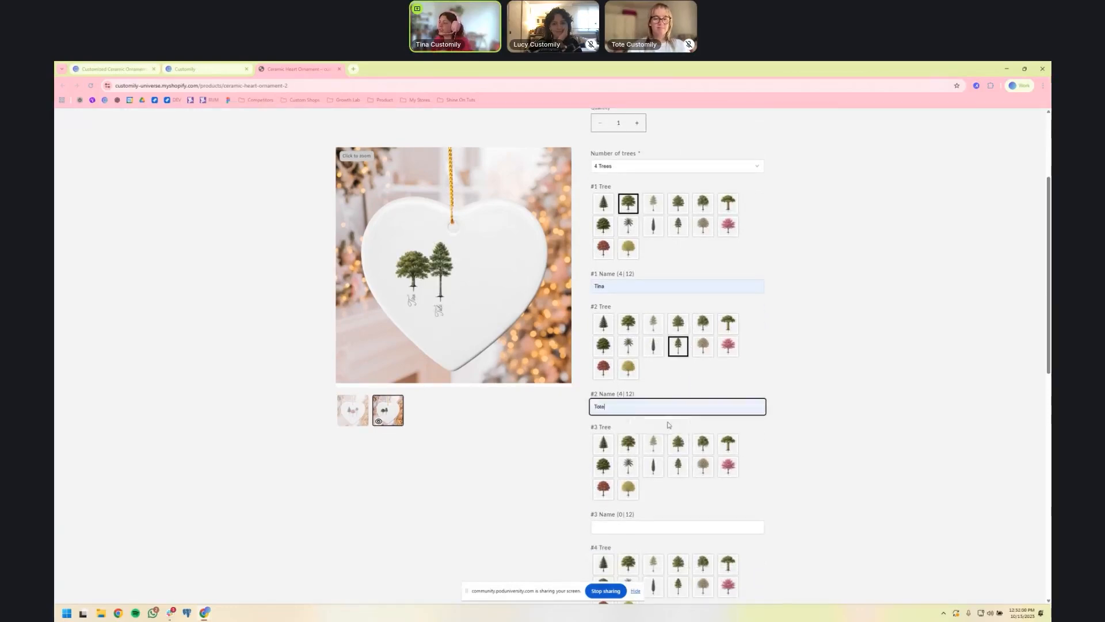
Set the #3 tree to the pink redbud and the #4 tree to the rounded yellow-green tree, each with a first name.
scroll(725, 437, "down", 1)
left_click(736, 433)
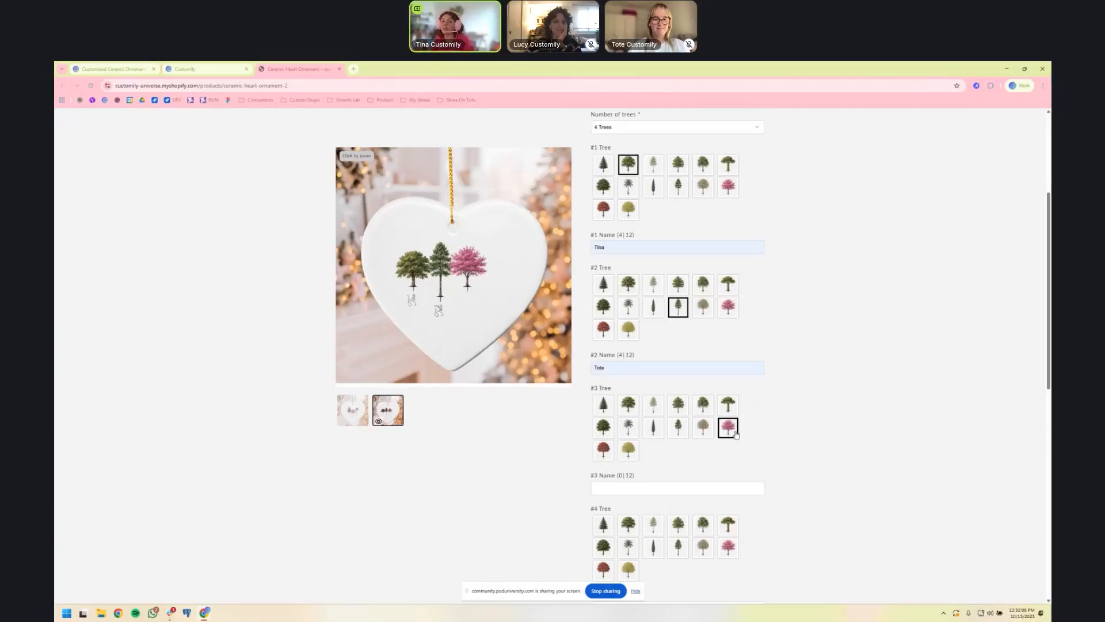
left_click(693, 487)
type("Lucy")
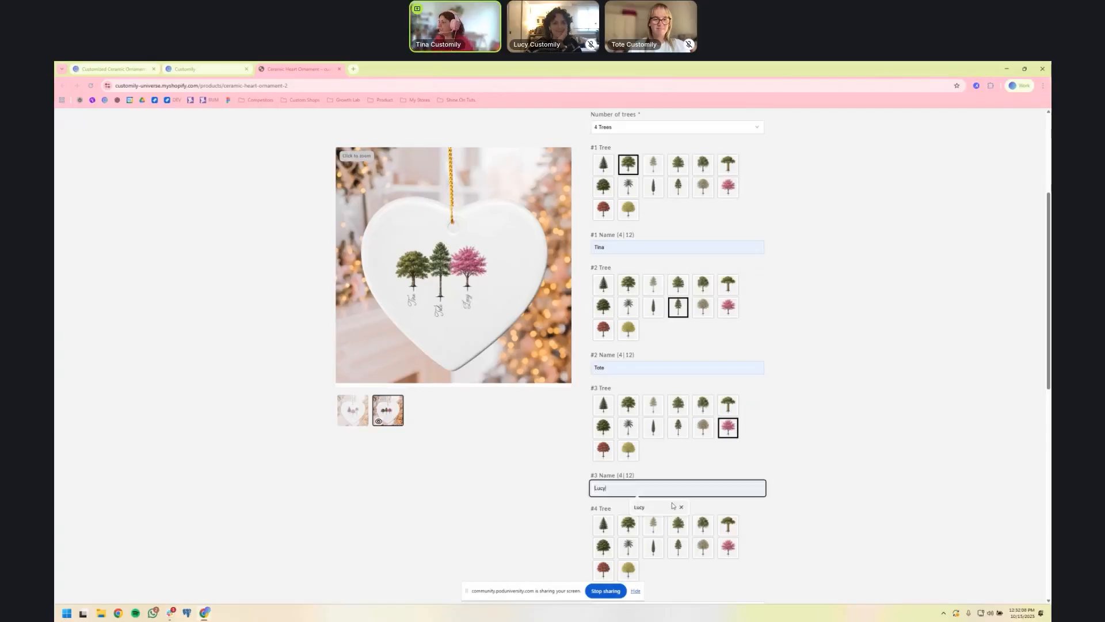
scroll(673, 505, "down", 3)
left_click(628, 415)
left_click(680, 453)
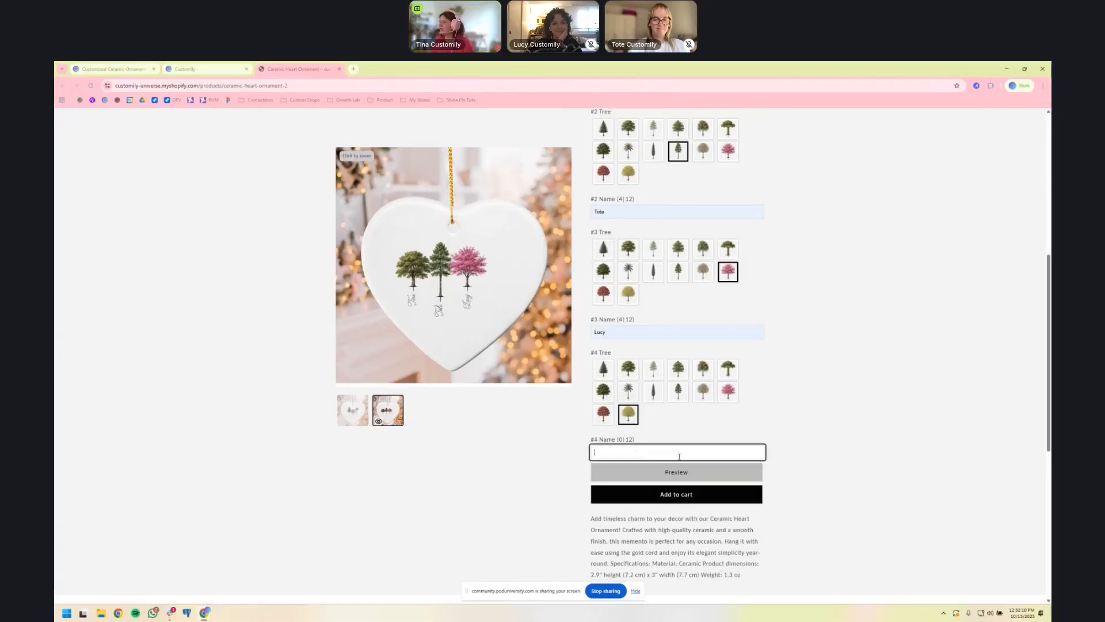
type("Thom")
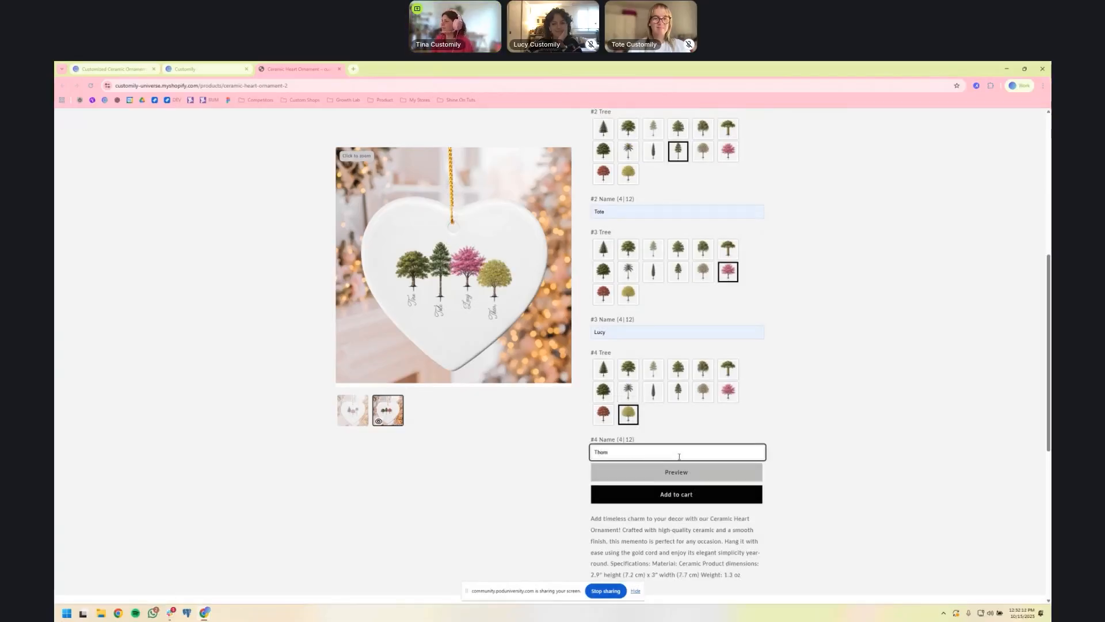
View the enlarged preview of the four-tree ornament and close it.
left_click(789, 323)
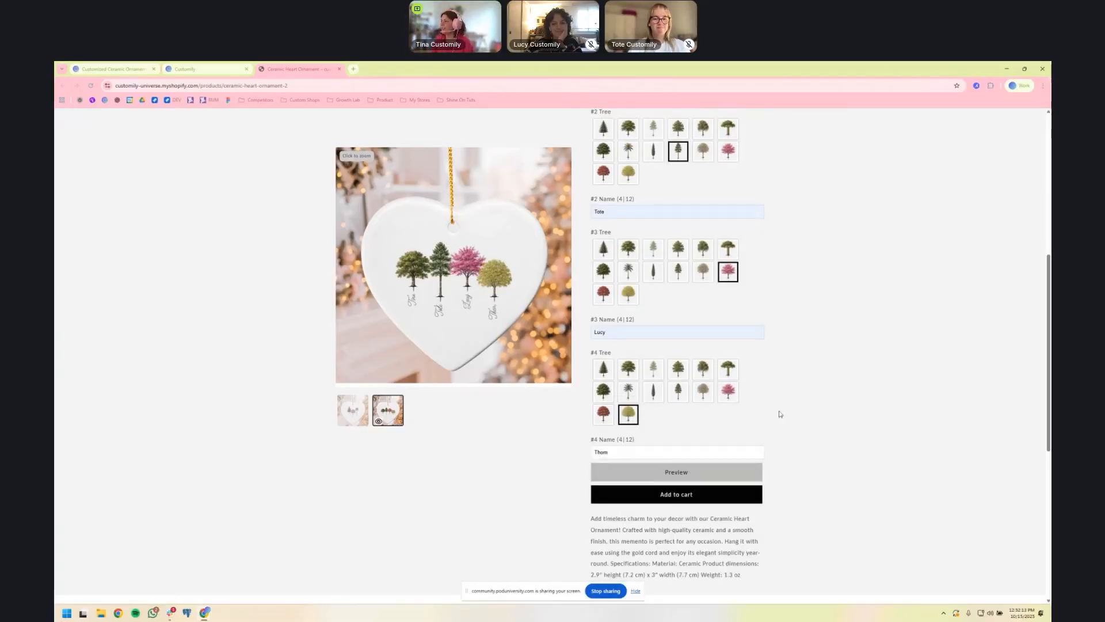
left_click(681, 479)
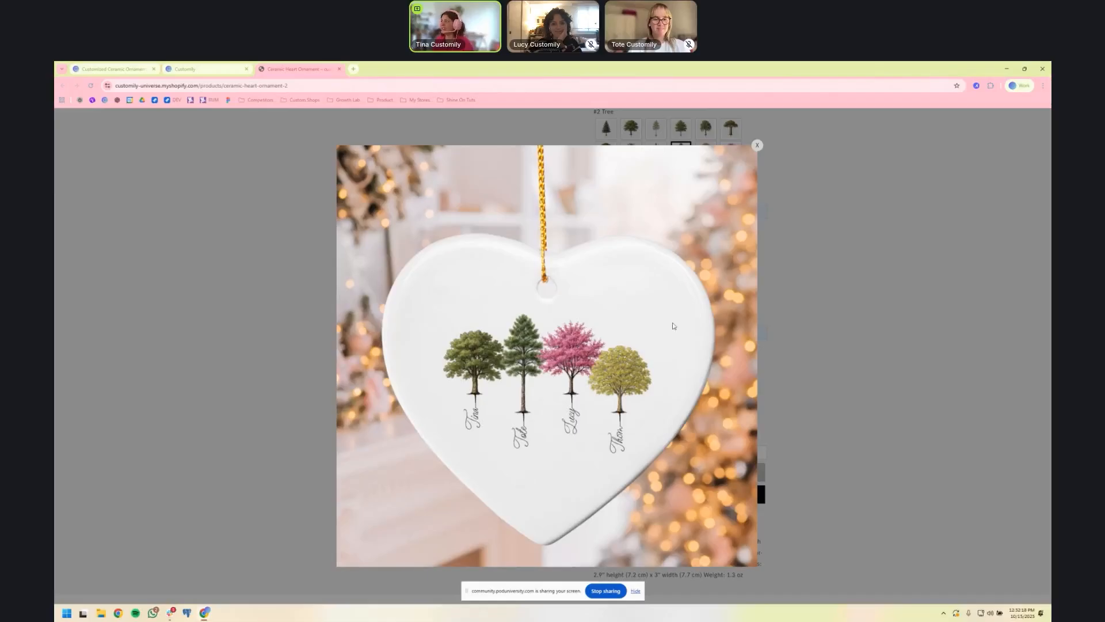
left_click(757, 146)
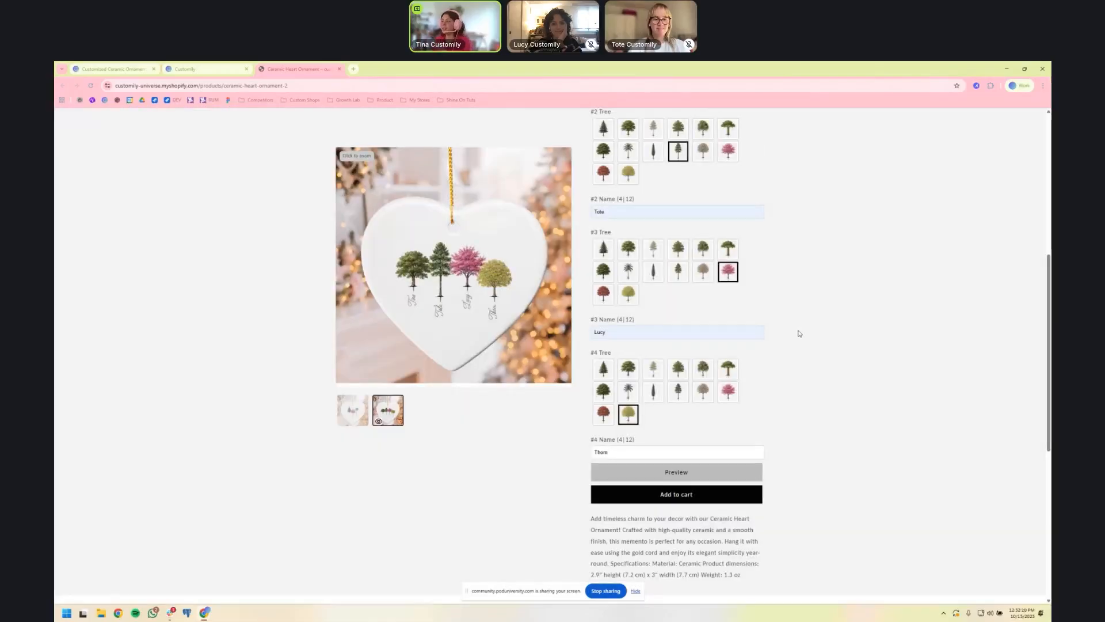